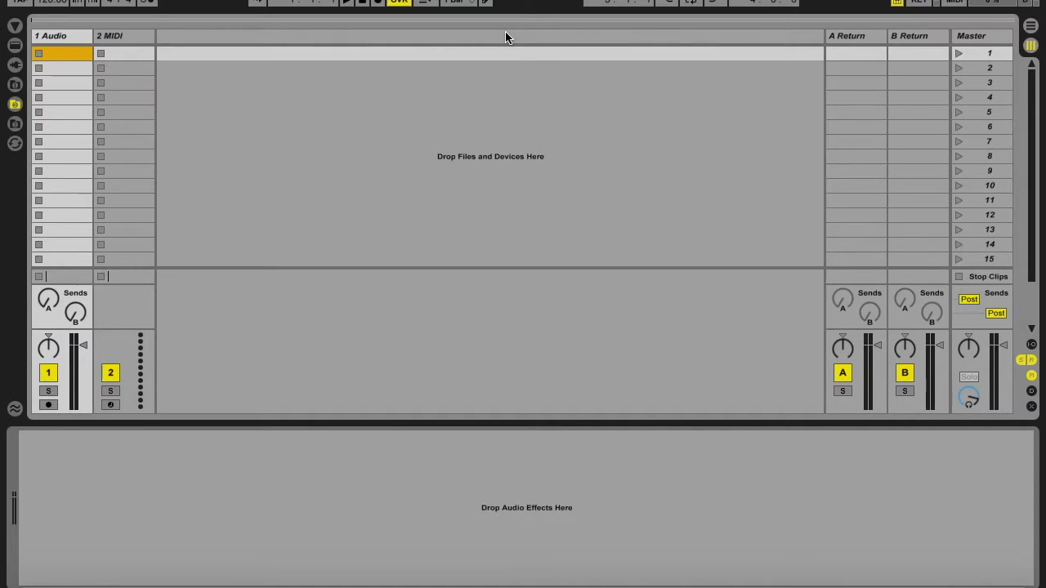
# Step: Open the recent Live Set "Click Library (By Tempo).als"
pyautogui.click(90, 0)
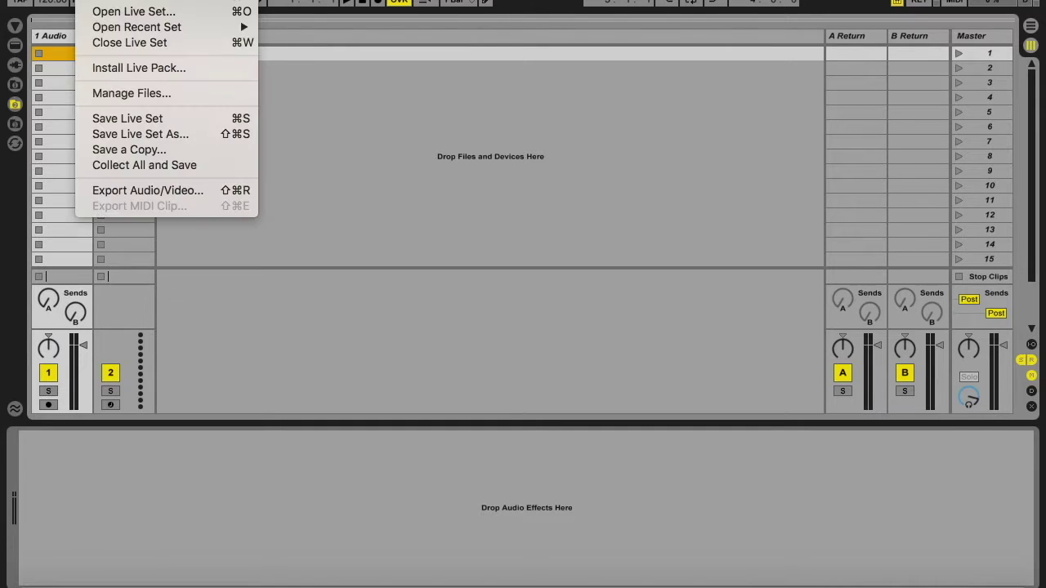
pyautogui.moveTo(136, 29)
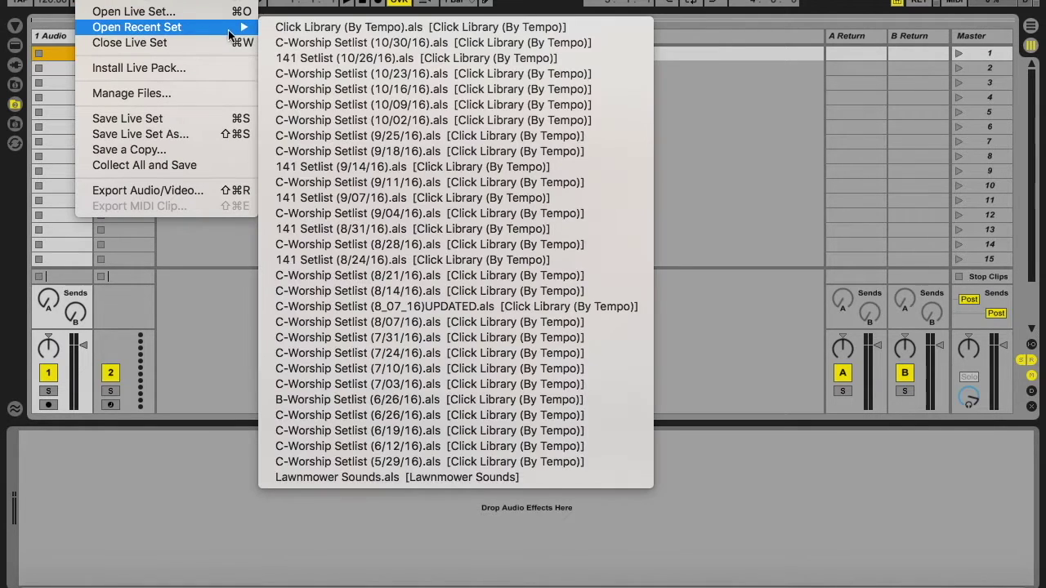
pyautogui.click(319, 30)
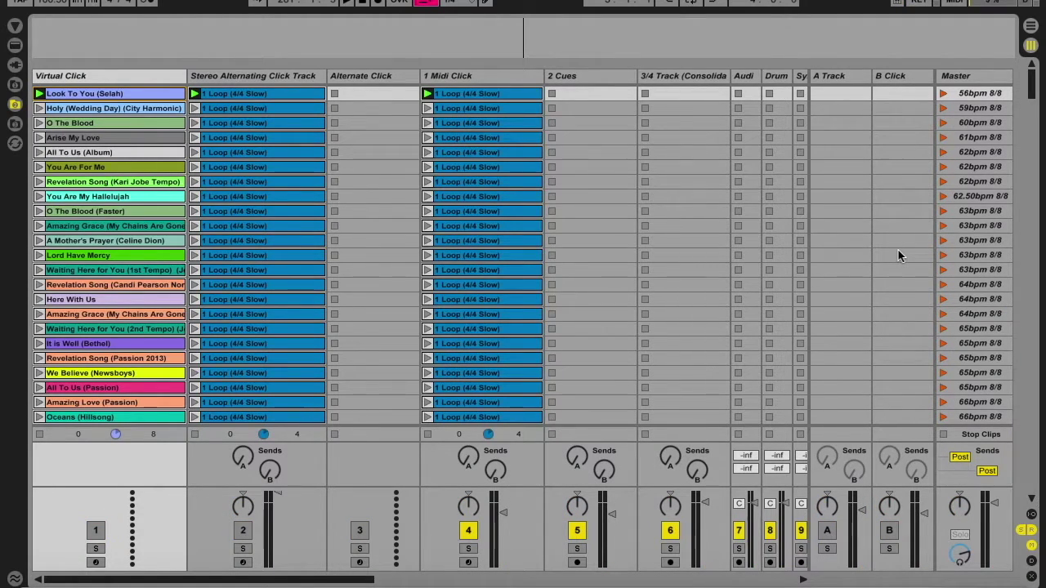
# Step: Switch to the Arrangement View, restore arrangement playback, and place the insert marker at bar 9 on the Virtual Click track
pyautogui.scroll(-10, 898, 254)
pyautogui.scroll(-15, 898, 251)
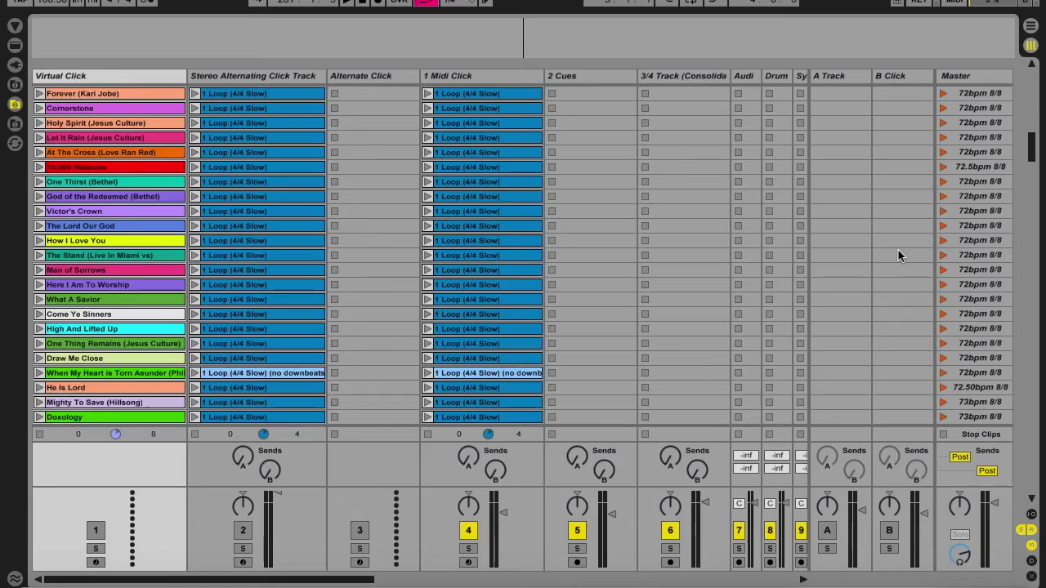
pyautogui.scroll(-20, 949, 318)
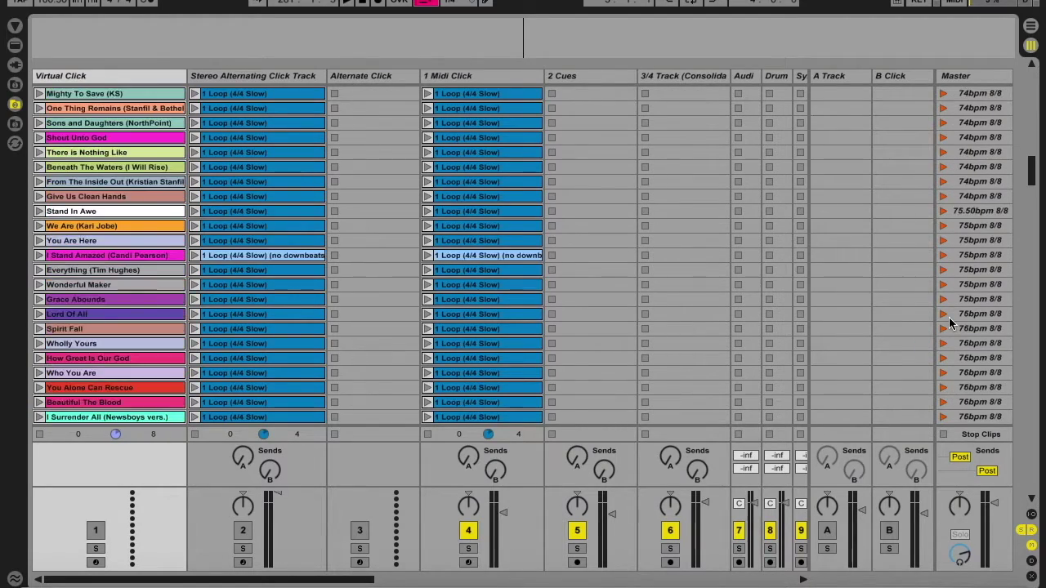
pyautogui.scroll(-20, 949, 317)
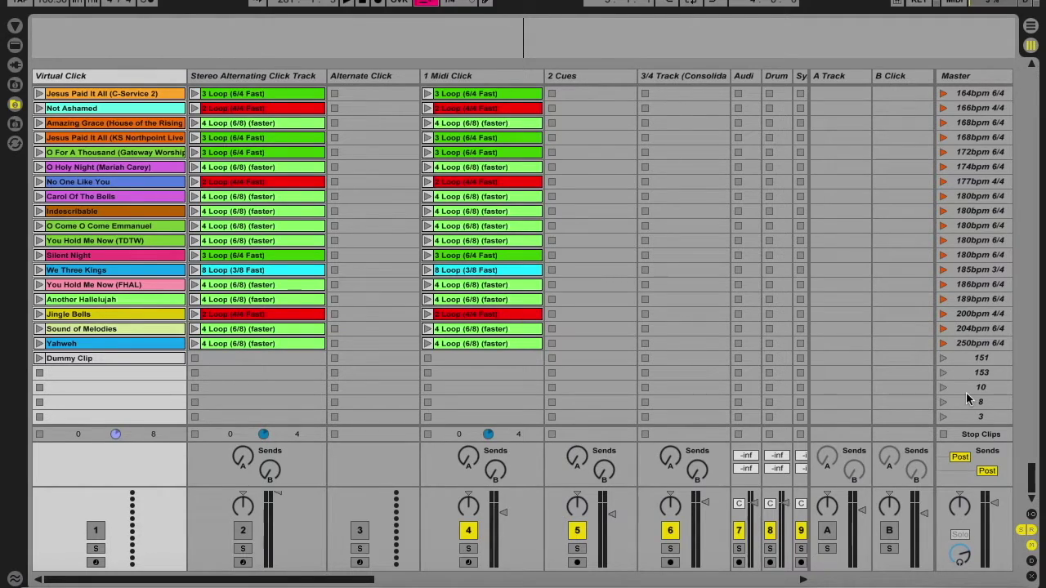
pyautogui.click(1032, 29)
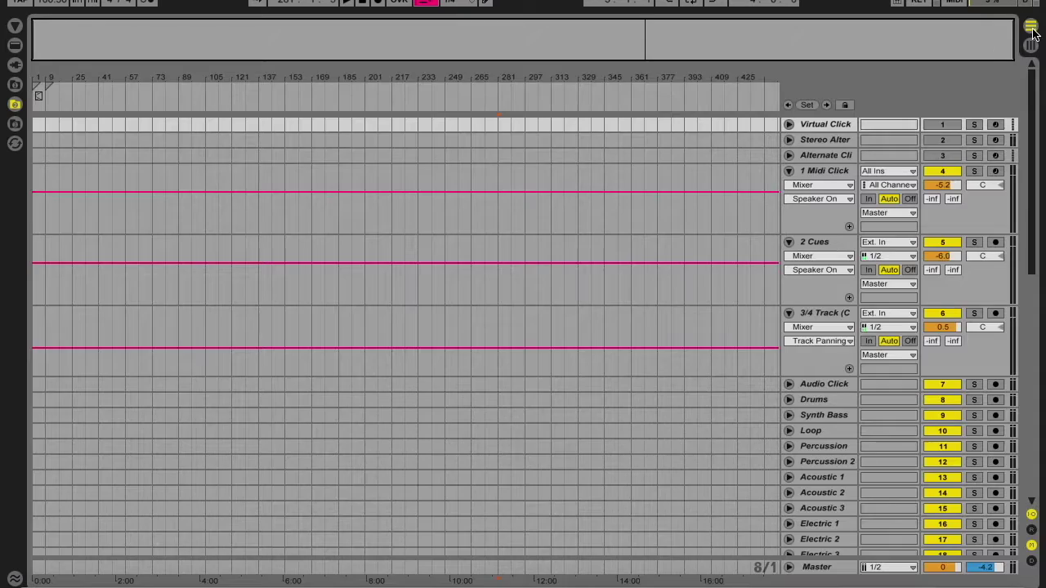
pyautogui.click(424, 4)
pyautogui.click(47, 119)
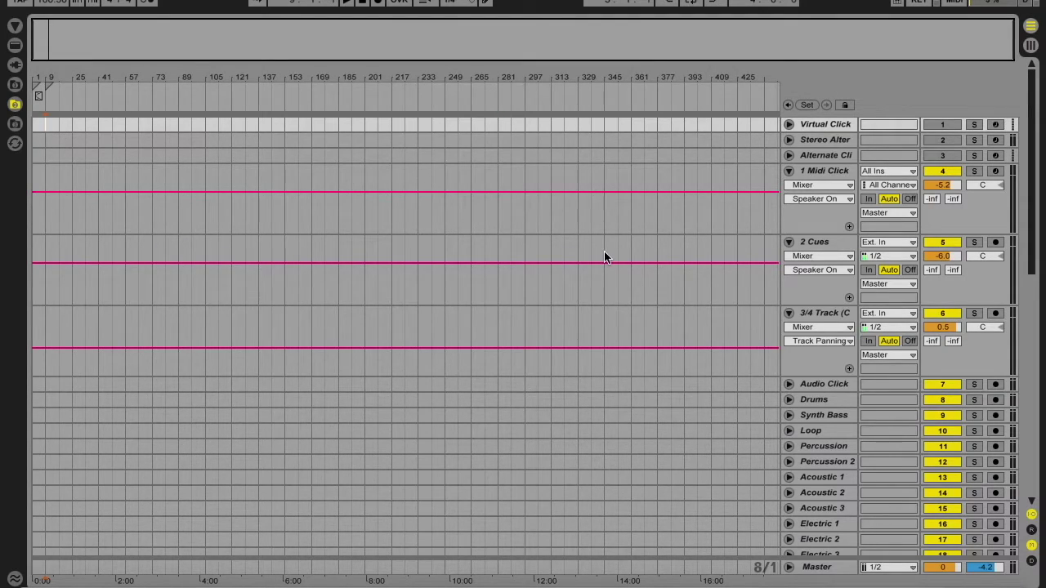
# Step: Examine the arrangement's track list, from the click and cue tracks through the instruments and vocals to the effects tracks
pyautogui.scroll(-4, 809, 333)
pyautogui.scroll(-2, 810, 333)
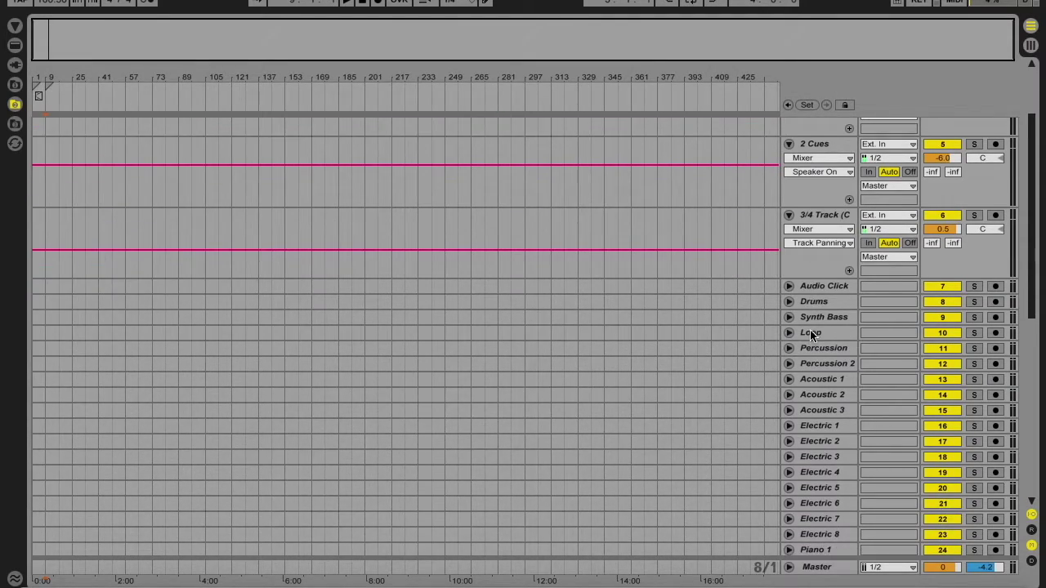
pyautogui.scroll(-20, 817, 472)
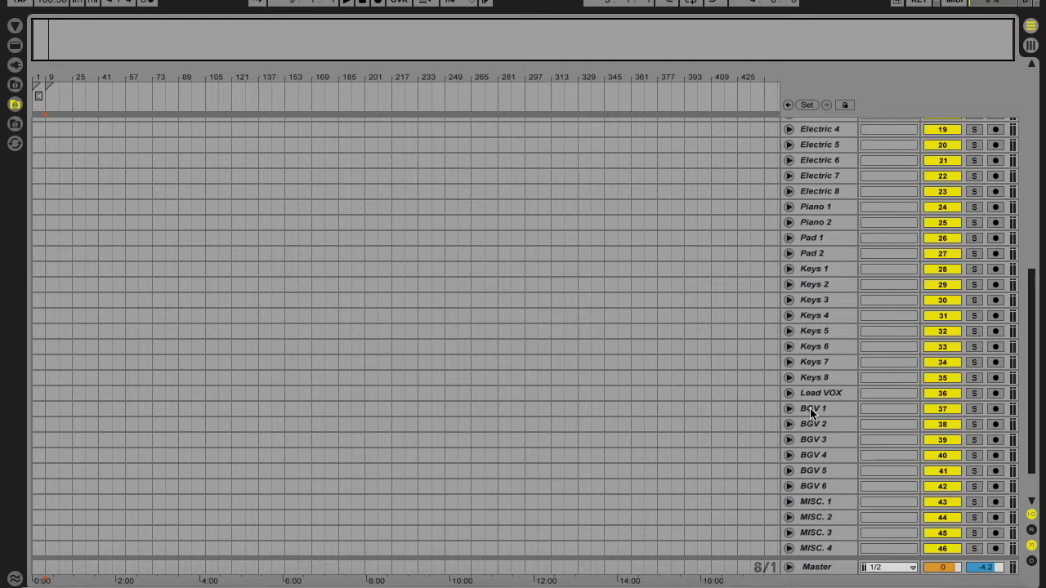
pyautogui.scroll(-3, 816, 352)
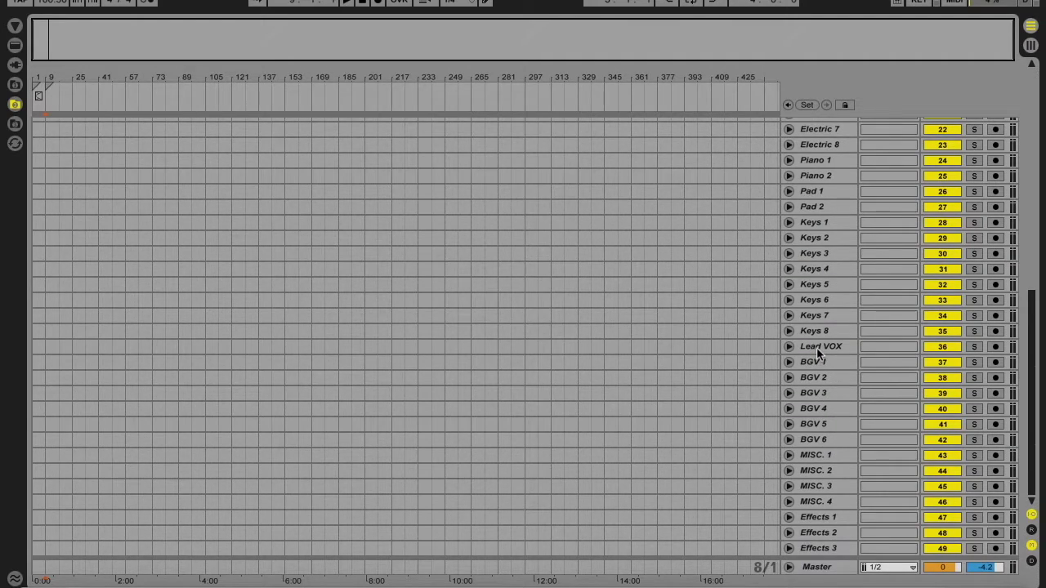
pyautogui.scroll(17, 816, 351)
pyautogui.scroll(5, 816, 348)
pyautogui.scroll(-8, 811, 436)
pyautogui.scroll(8, 811, 436)
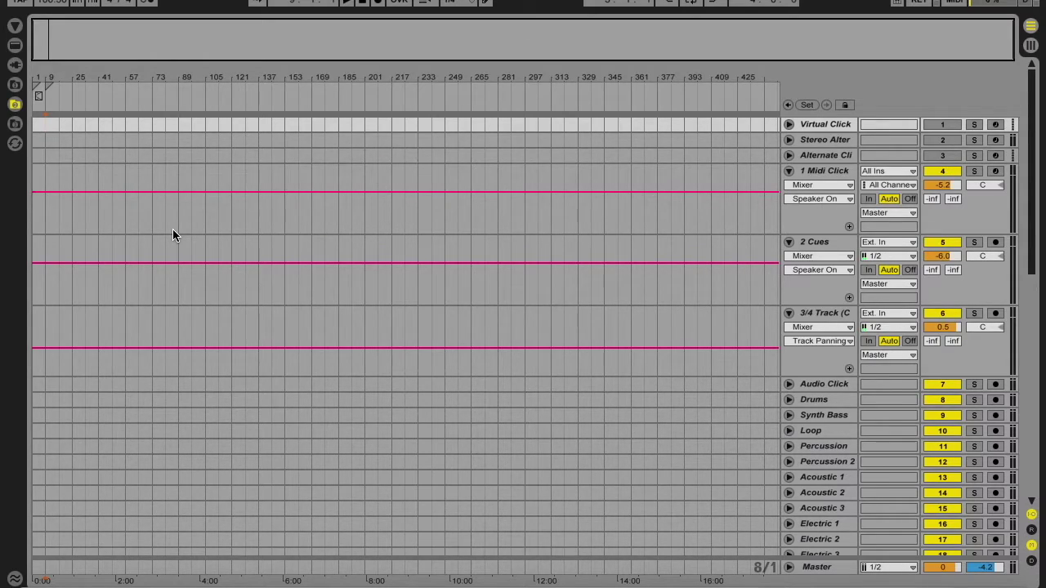
# Step: Insert a 6/4 time signature change at bar 25
pyautogui.click(73, 124)
pyautogui.click(163, 0)
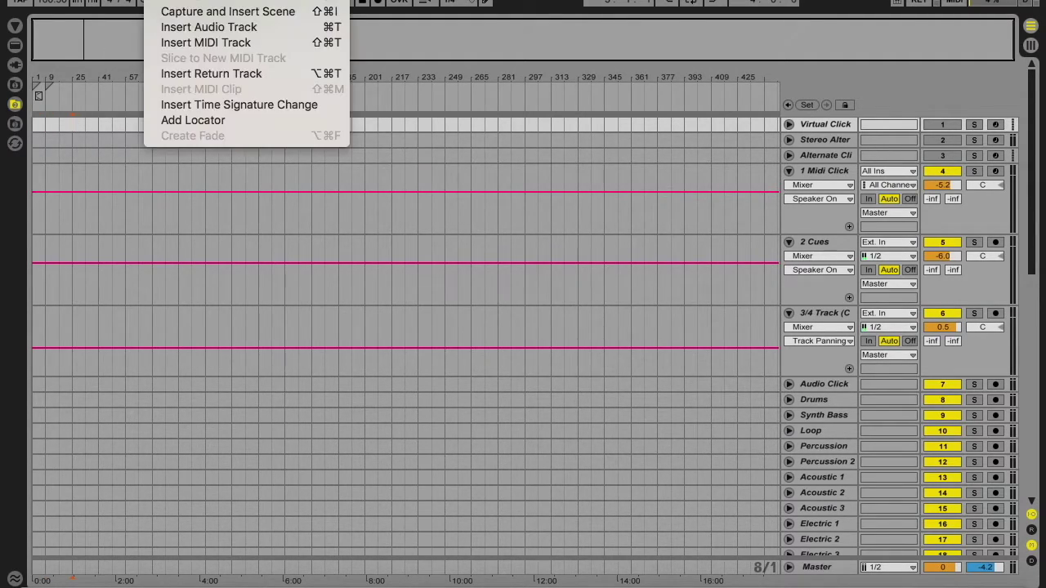
pyautogui.click(247, 105)
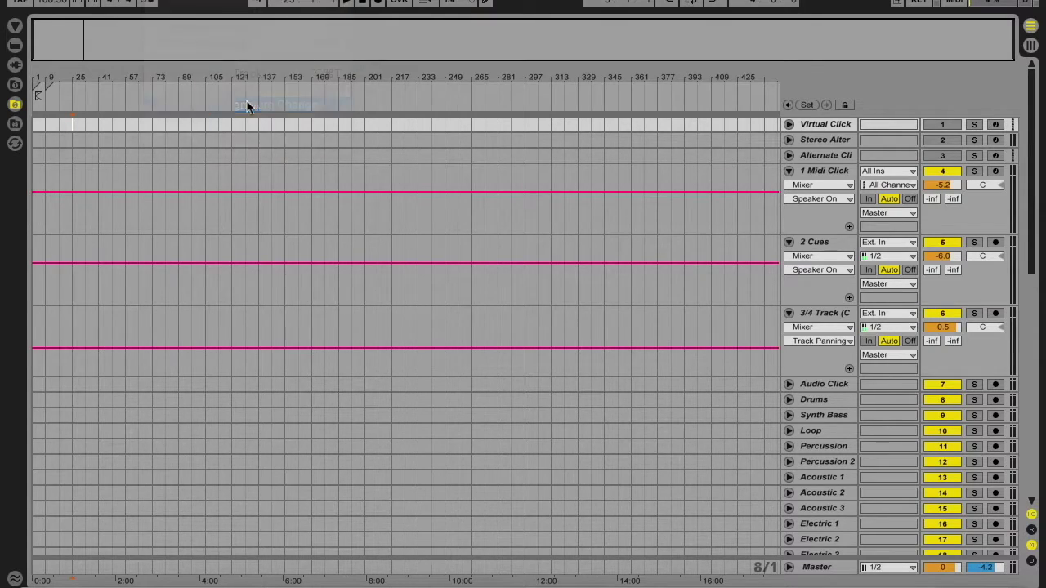
pyautogui.write('6/4')
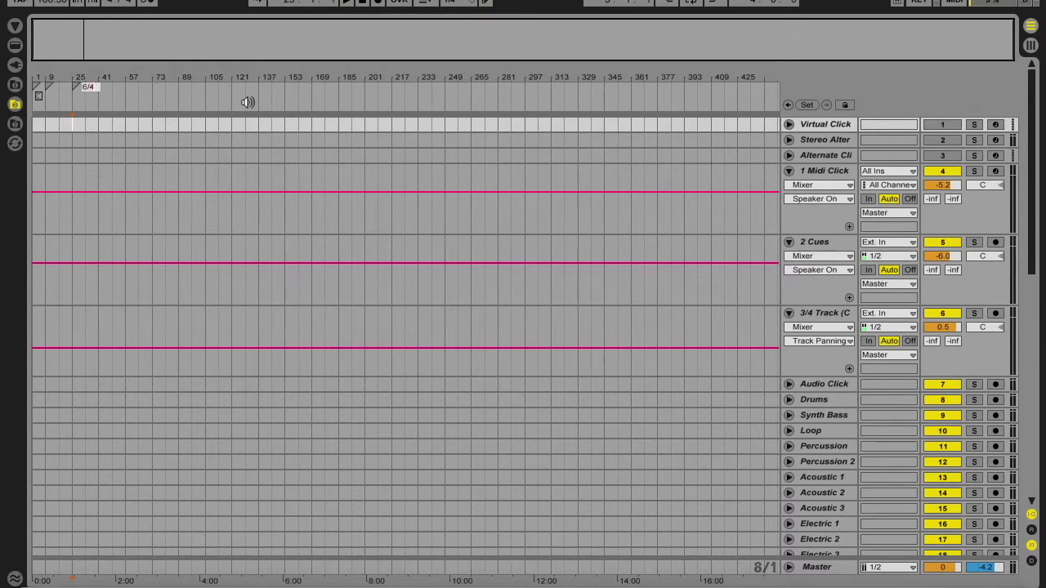
pyautogui.press('Return')
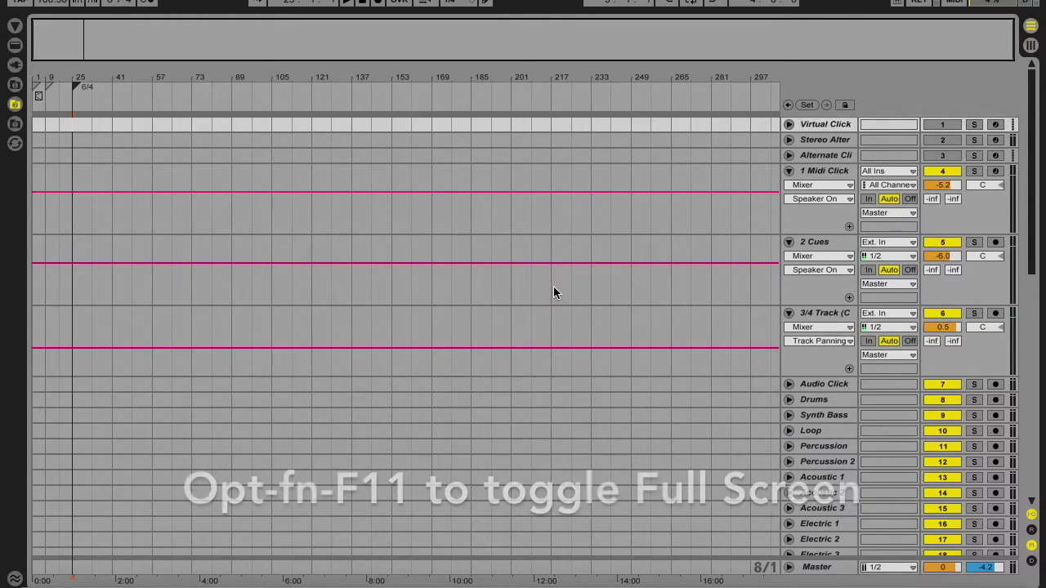
# Step: Toggle full screen, then unfold and enlarge the Master track with its Song Tempo automation shown
pyautogui.hotkey('alt', 'F11')
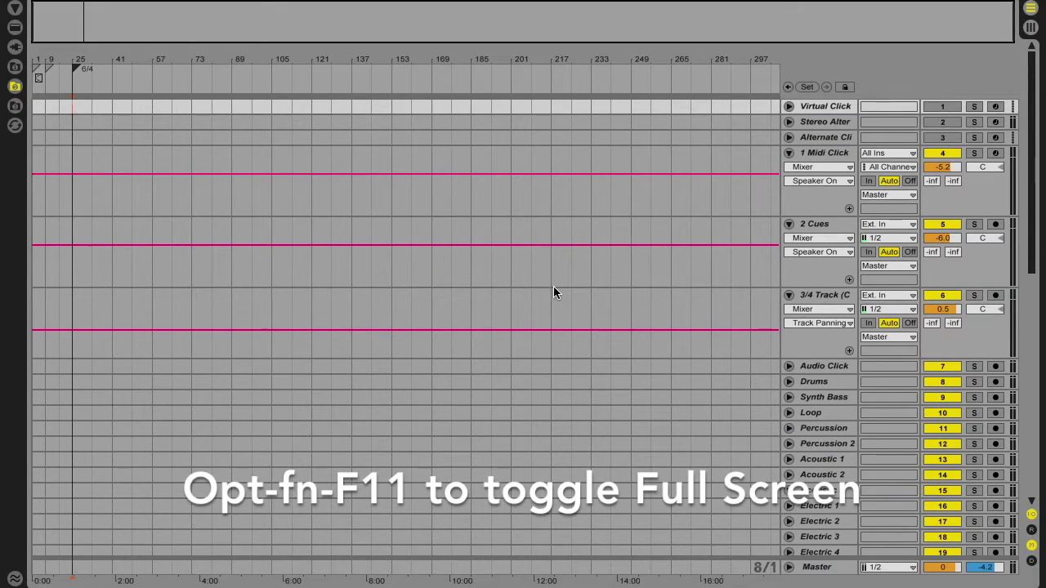
pyautogui.click(790, 567)
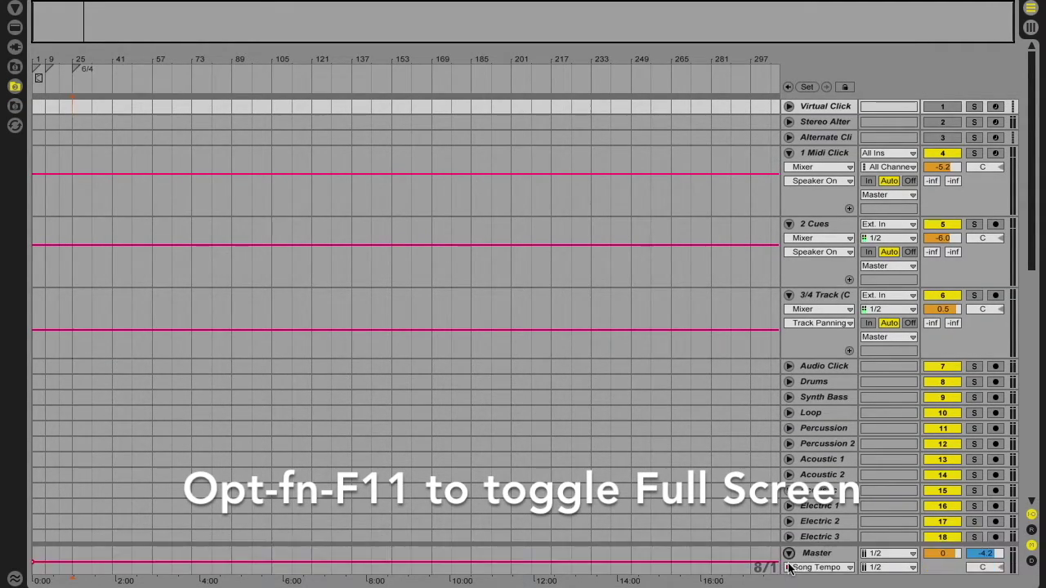
pyautogui.moveTo(820, 547); pyautogui.dragTo(822, 421)
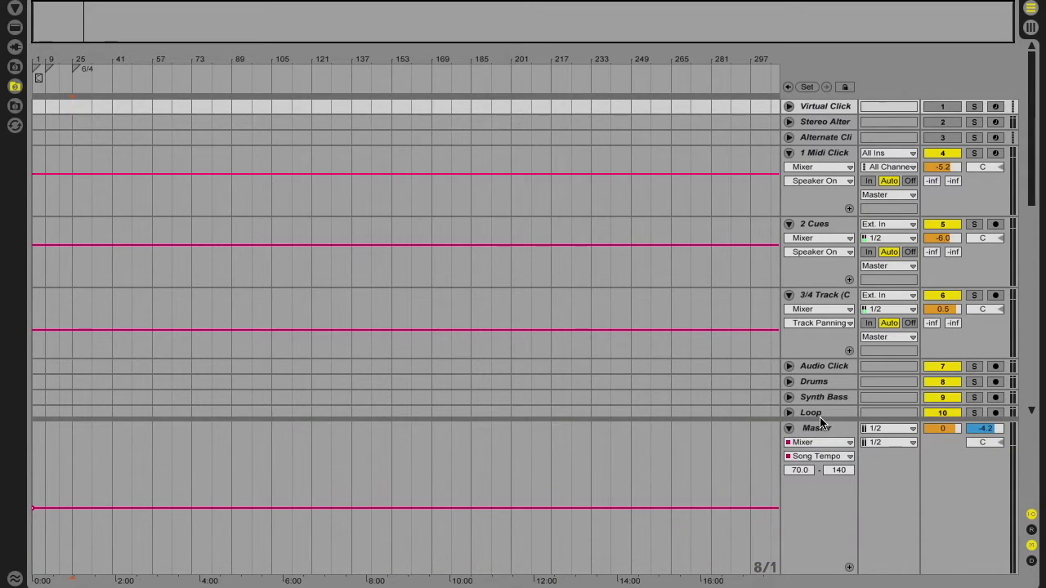
pyautogui.click(833, 456)
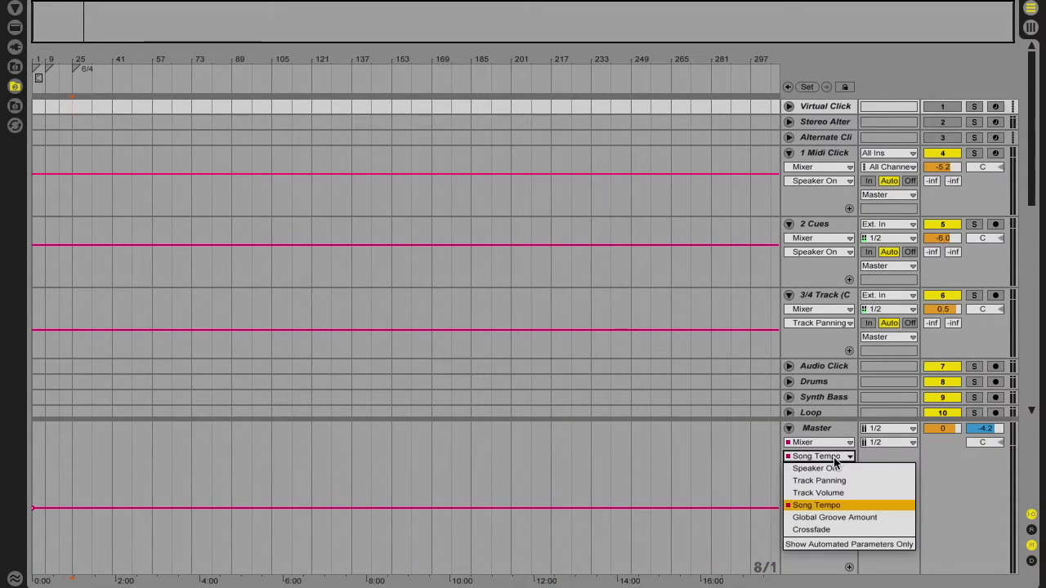
pyautogui.click(838, 500)
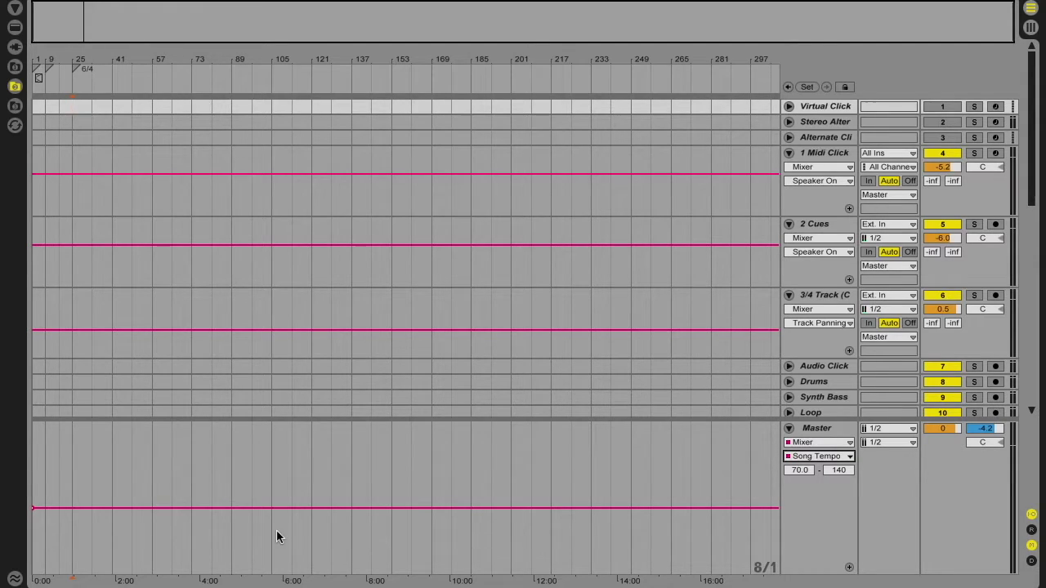
# Step: Set the Song Tempo automation range's maximum to 150 and raise the starting tempo node to 150 BPM
pyautogui.click(34, 509)
pyautogui.moveTo(34, 507); pyautogui.dragTo(34, 461)
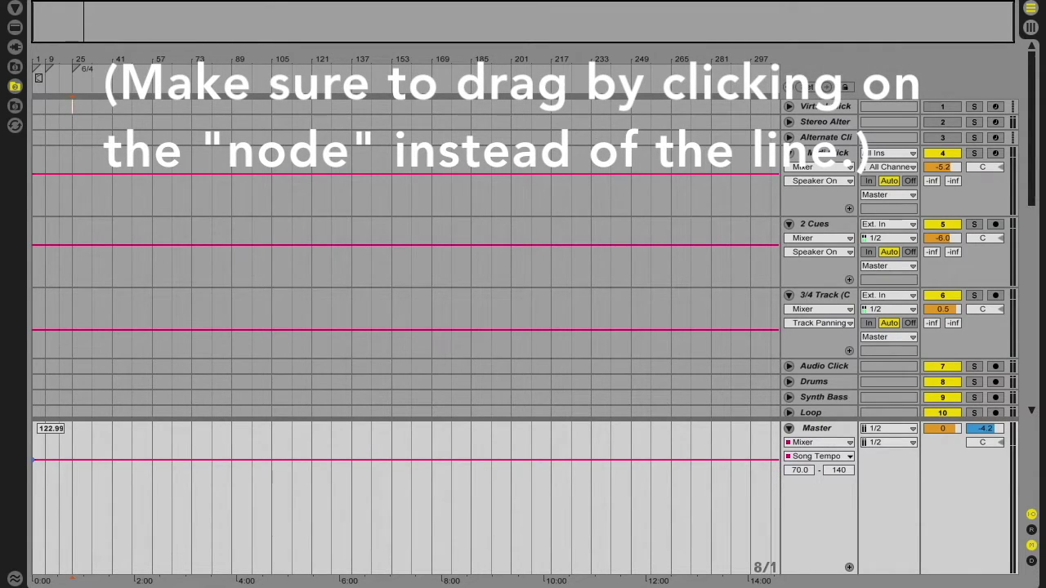
pyautogui.moveTo(31, 460)
pyautogui.moveTo(841, 472); pyautogui.dragTo(842, 466)
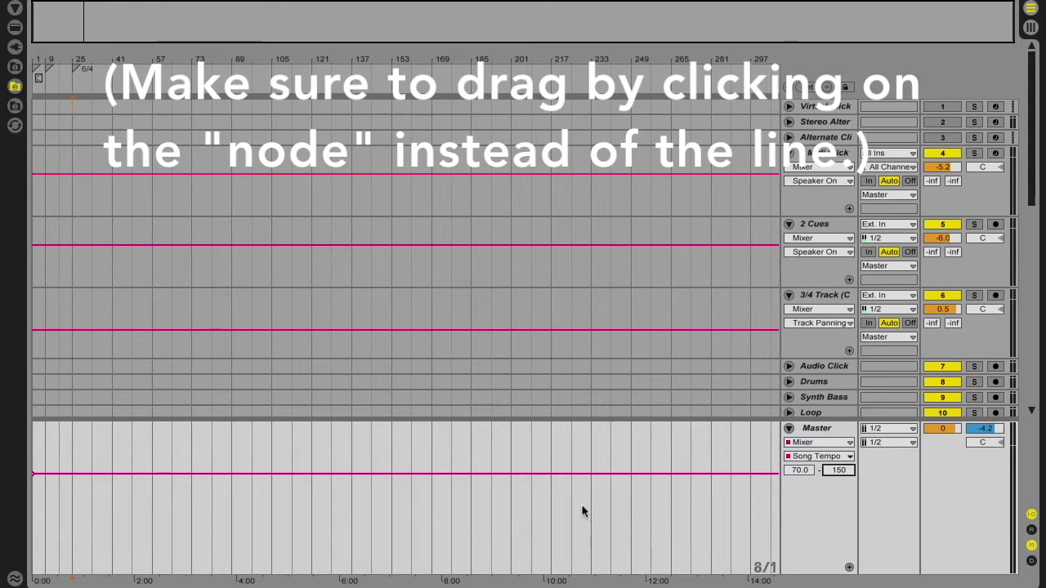
pyautogui.moveTo(33, 473); pyautogui.dragTo(32, 424)
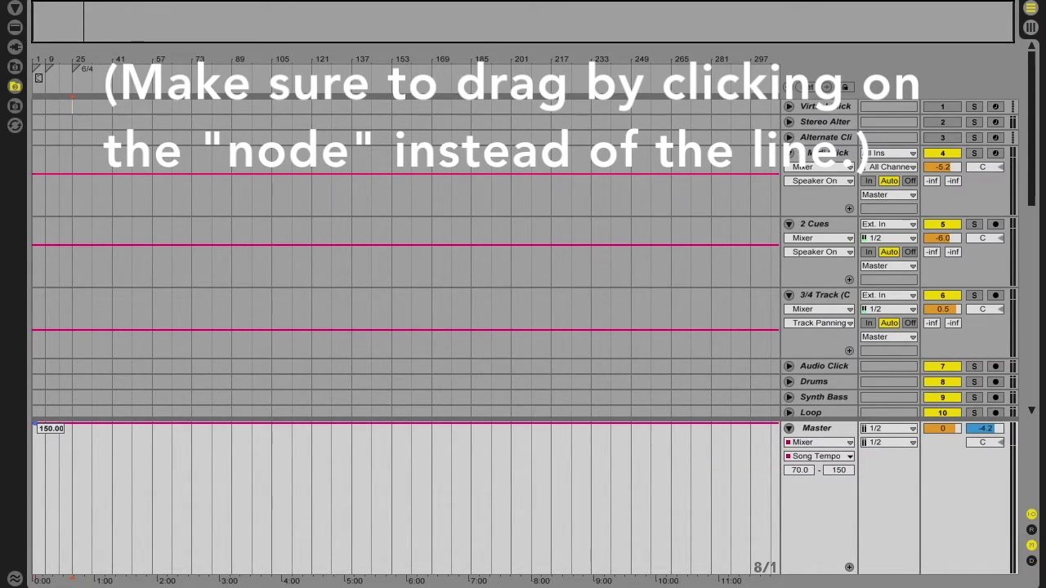
# Step: Set the Song Tempo automation range's minimum to 75 and shrink the Master track's lane height
pyautogui.click(730, 424)
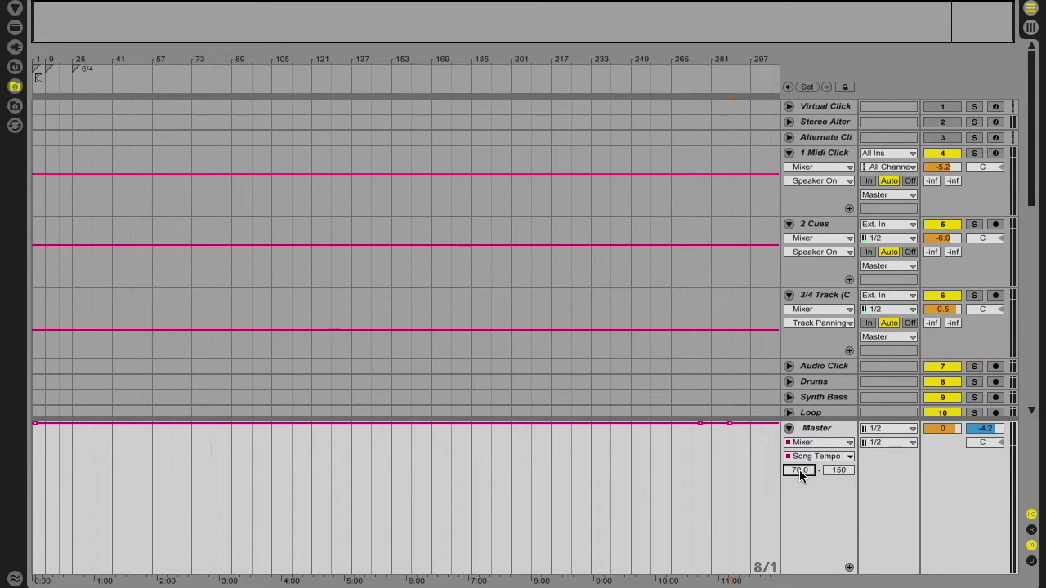
pyautogui.write('75')
pyautogui.press('Return')
pyautogui.moveTo(727, 423)
pyautogui.mouseDown()
pyautogui.moveTo(723, 572)
pyautogui.moveTo(733, 574)
pyautogui.moveTo(732, 427)
pyautogui.mouseUp()
pyautogui.moveTo(833, 420); pyautogui.dragTo(834, 546)
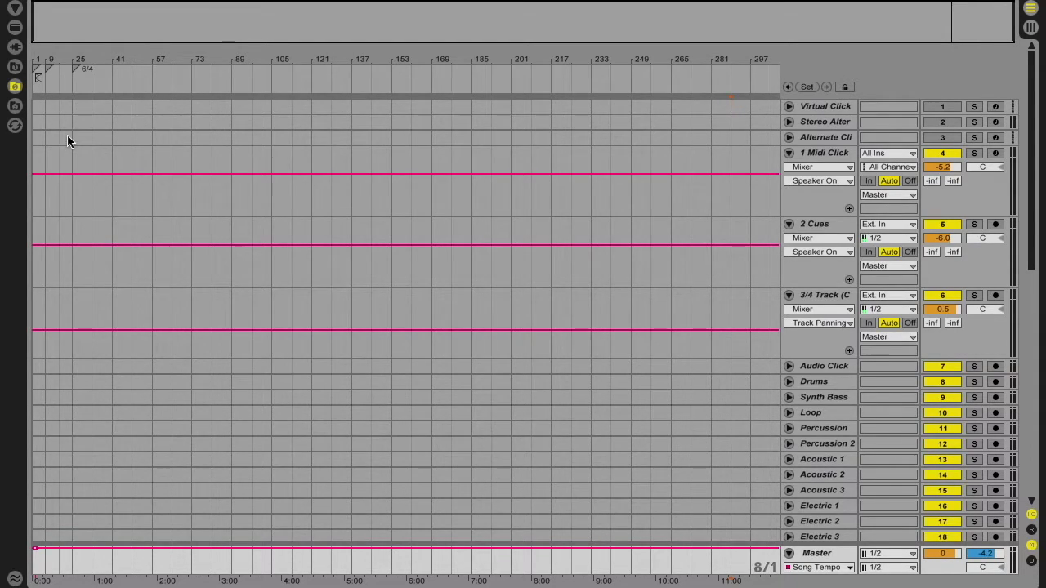
# Step: Add a locator at bar 41 and name it "Death Was Arrested"
pyautogui.click(112, 163)
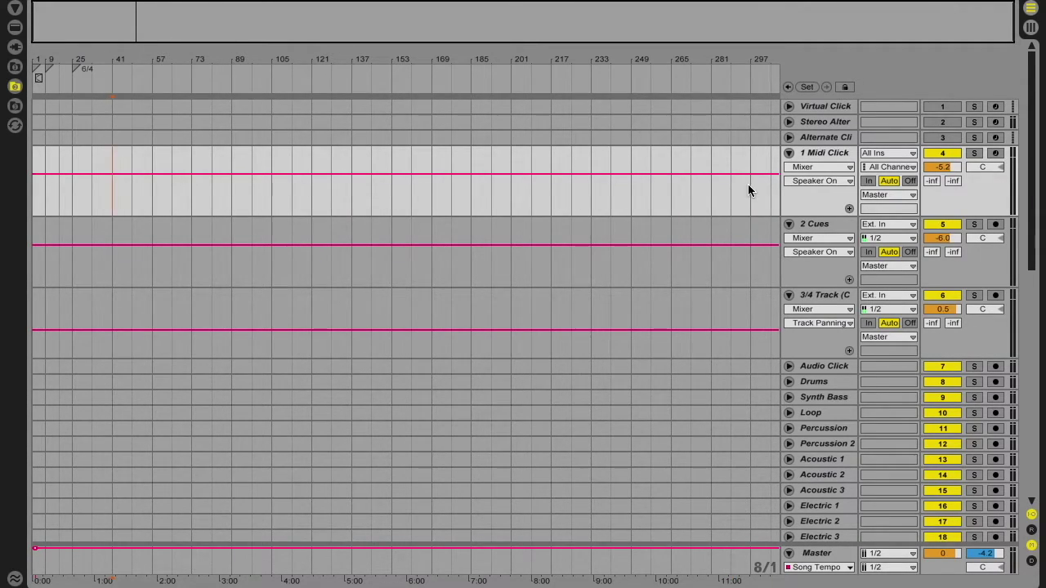
pyautogui.click(805, 86)
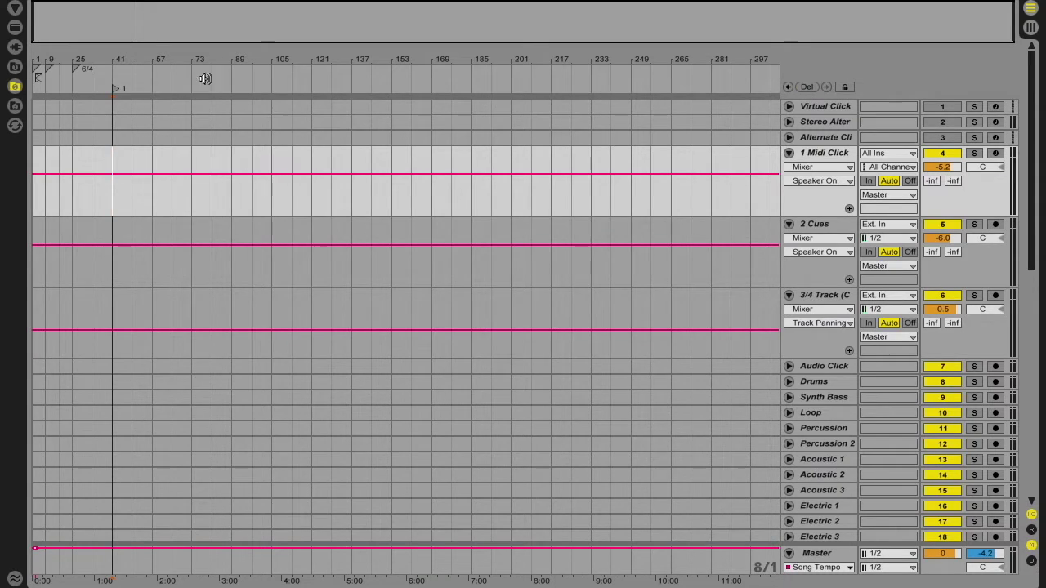
pyautogui.press('super+r')
pyautogui.write('Death')
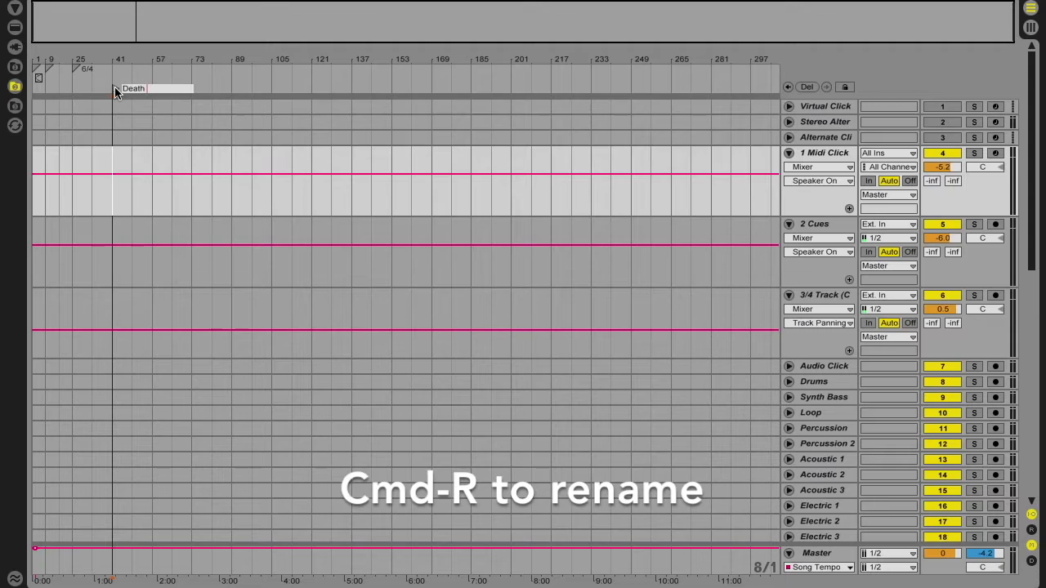
pyautogui.write(' Was Anrested')
pyautogui.press('Return')
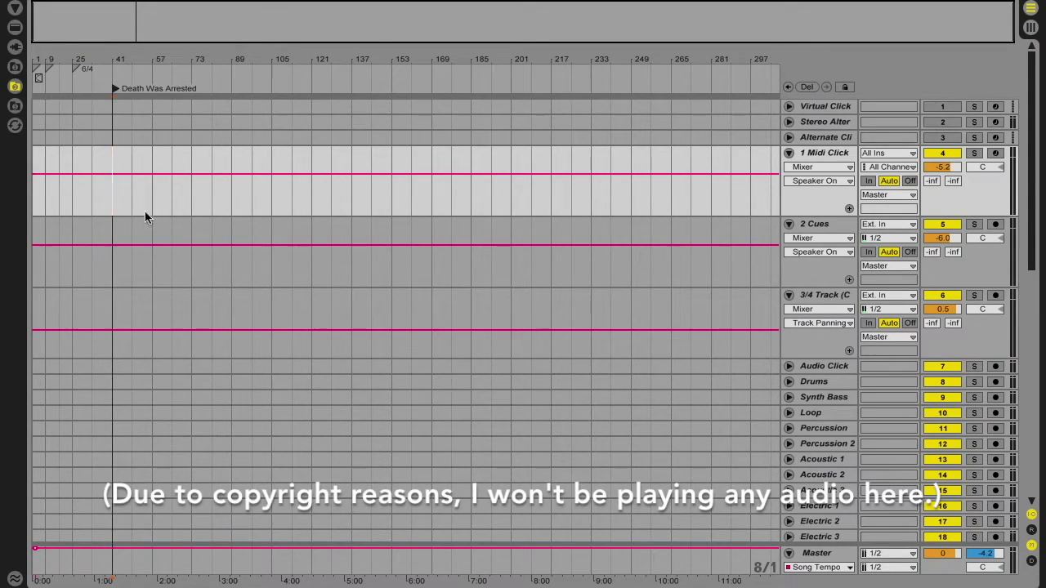
# Step: Show the file browser and locate the stems in the "Death Was Arrested (NorthPoint) (150 B)" folder
pyautogui.scroll(-5, 116, 238)
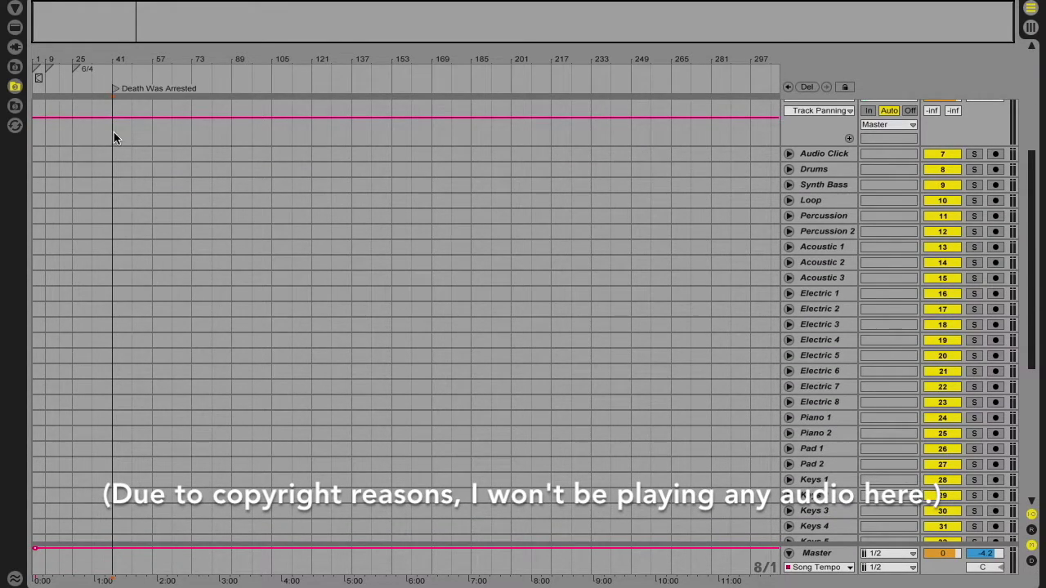
pyautogui.scroll(5, 134, 284)
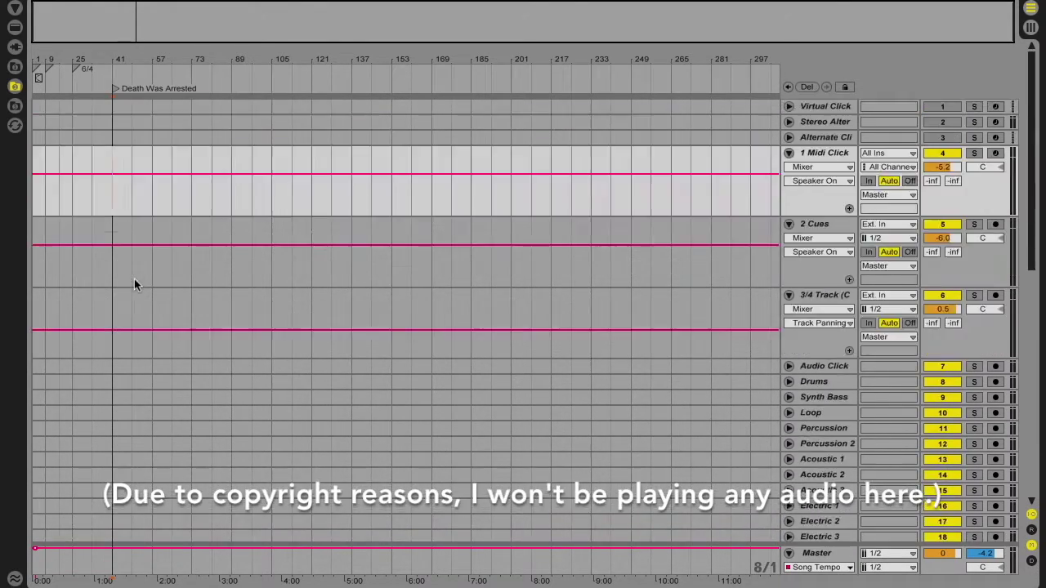
pyautogui.click(12, 10)
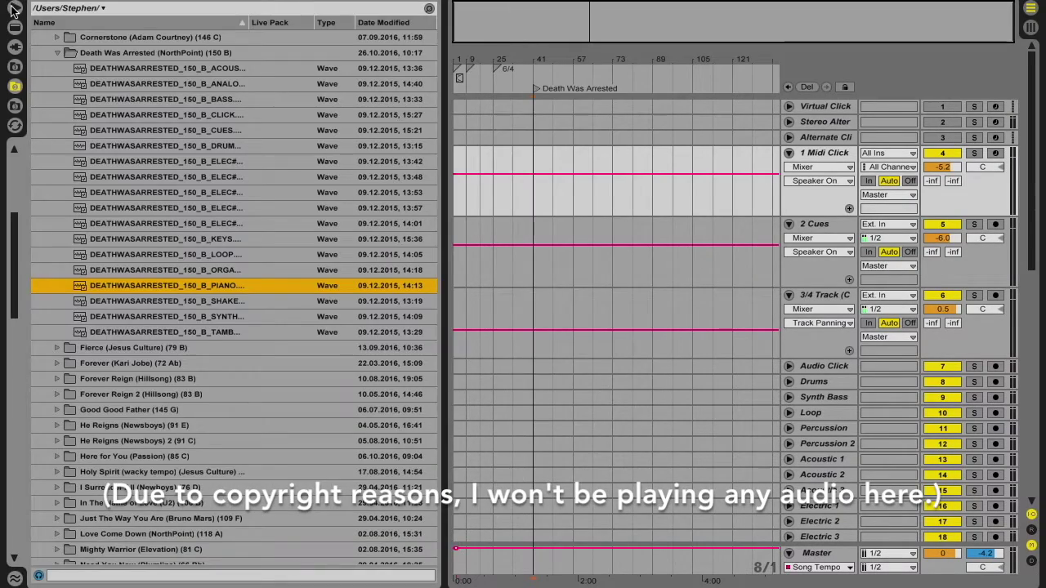
pyautogui.scroll(-5, 219, 270)
pyautogui.scroll(5, 219, 270)
pyautogui.scroll(5, 219, 268)
pyautogui.scroll(-3, 219, 268)
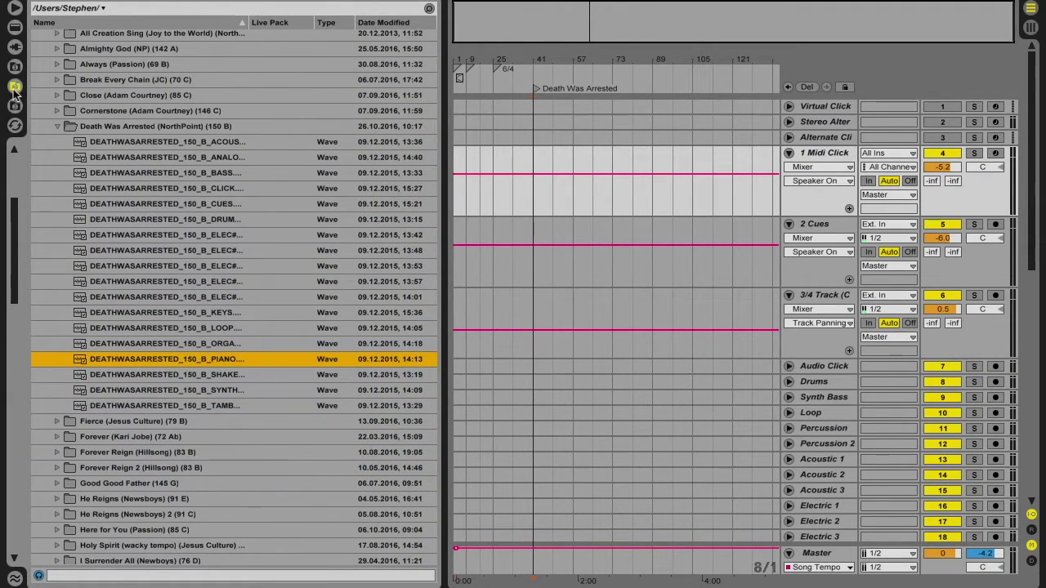
pyautogui.scroll(-1, 250, 362)
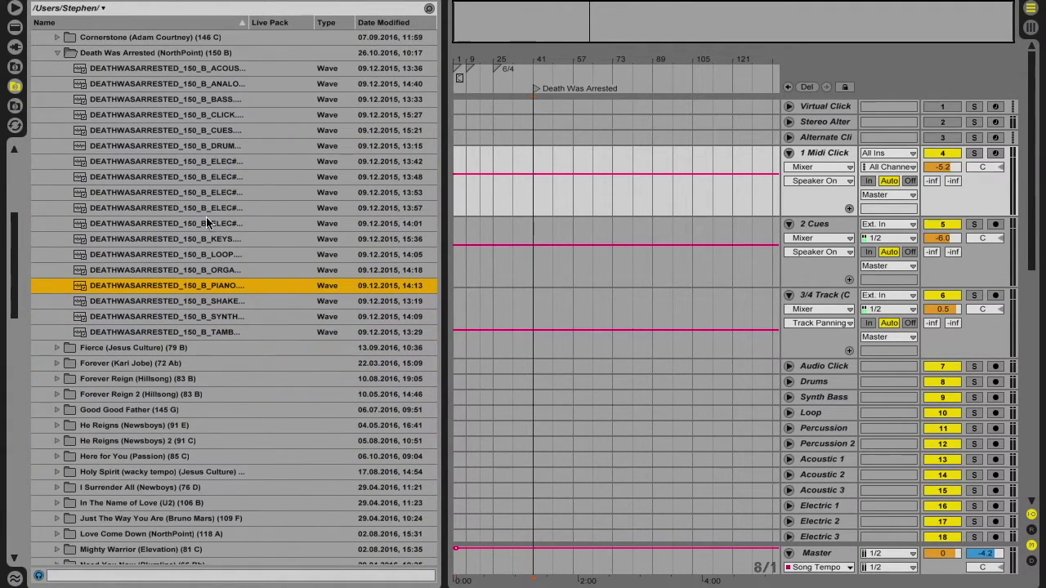
# Step: Place the ACOUSTIC, CLICK, CUES and ANALOGPAD stems at bar 41 on the Acoustic 1, Audio Click, Cues and Keys 1 tracks
pyautogui.click(153, 66)
pyautogui.scroll(3, 153, 67)
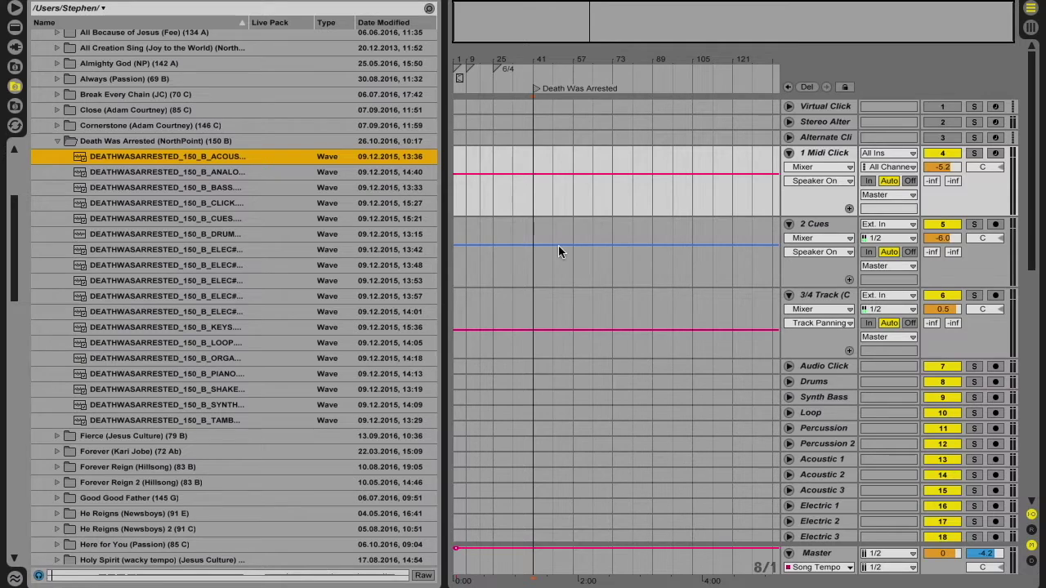
pyautogui.moveTo(153, 156); pyautogui.dragTo(542, 460)
pyautogui.moveTo(164, 202); pyautogui.dragTo(542, 366)
pyautogui.click(163, 218)
pyautogui.scroll(-5, 572, 327)
pyautogui.moveTo(163, 172); pyautogui.dragTo(541, 336)
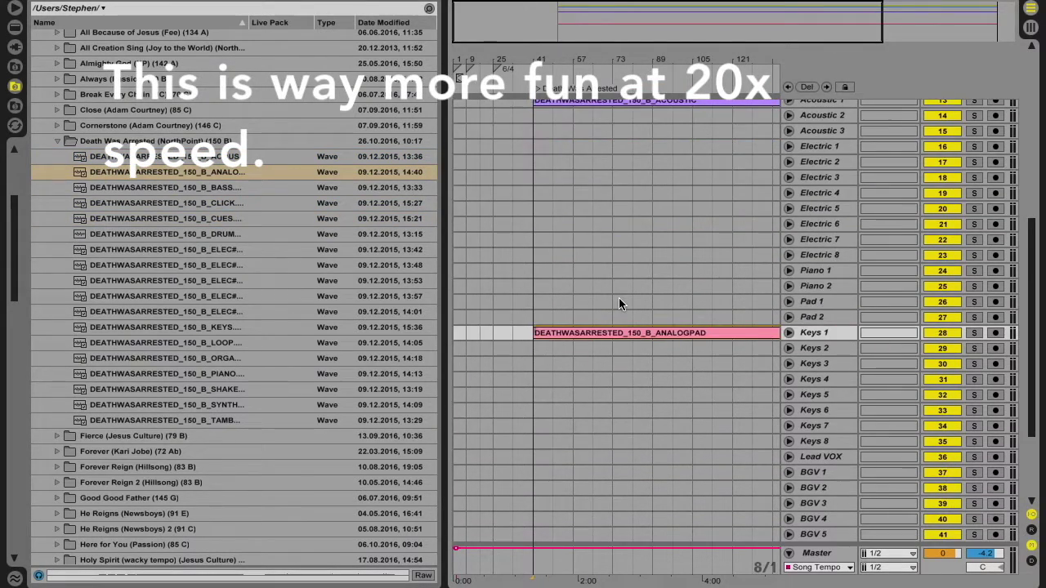
# Step: Place the ELEC#1, #2, #3, #5 and #6 stems at bar 41 on the Electric 1 to Electric 5 tracks
pyautogui.scroll(-3, 618, 298)
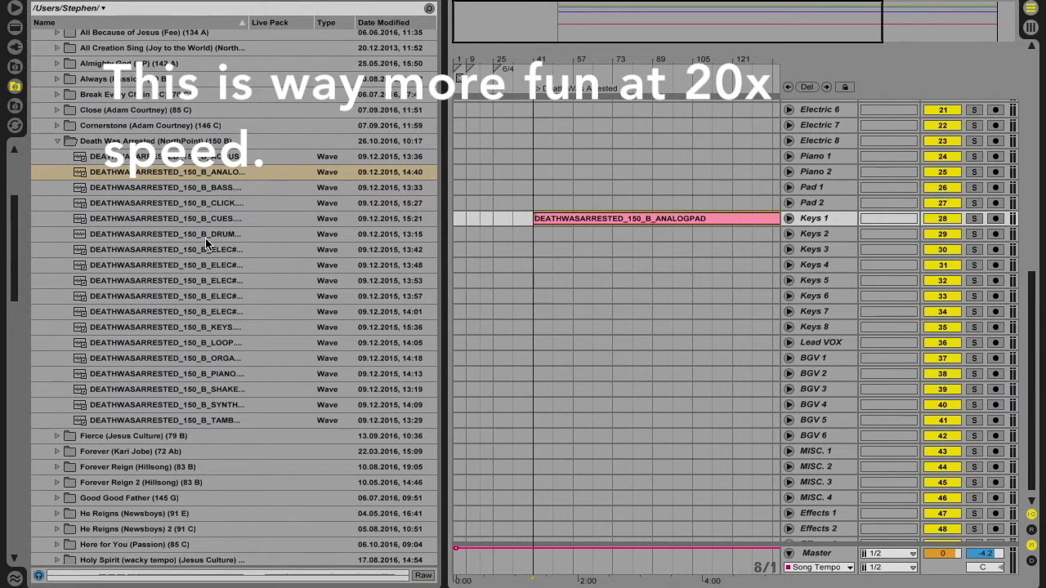
pyautogui.moveTo(201, 249); pyautogui.dragTo(536, 170)
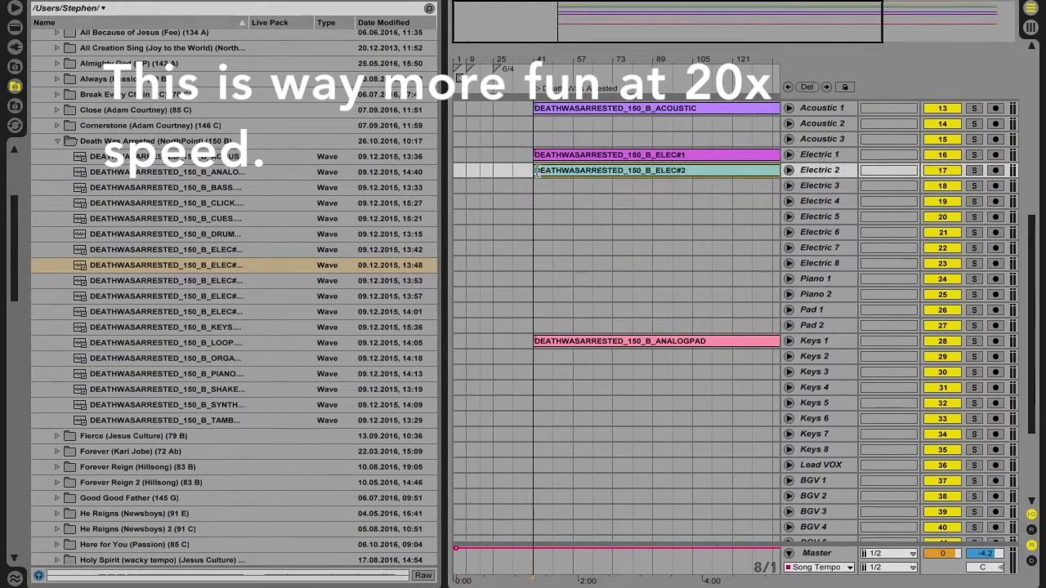
pyautogui.moveTo(225, 282); pyautogui.dragTo(539, 185)
pyautogui.moveTo(216, 301); pyautogui.dragTo(539, 219)
# Step: Place the KEYS, ORGAN and PIANO stems at bar 41 on the Keys 2, Keys 3 and Piano 1 tracks
pyautogui.moveTo(338, 327); pyautogui.dragTo(538, 357)
pyautogui.moveTo(215, 358); pyautogui.dragTo(538, 279)
pyautogui.moveTo(215, 404); pyautogui.dragTo(538, 388)
# Step: Place the SYNTHBASS, SHAKER, TAMBOURINE and LOOP stems at bar 41 on the Synth Bass, Percussion, Percussion 2 and Loop tracks
pyautogui.scroll(5, 538, 388)
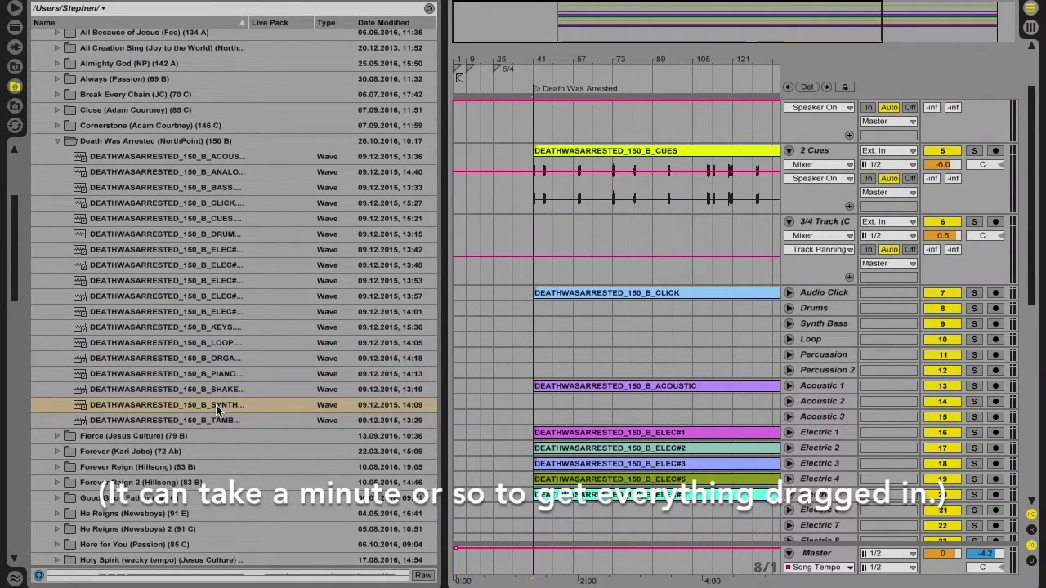
pyautogui.moveTo(217, 390); pyautogui.dragTo(534, 355)
pyautogui.moveTo(264, 420); pyautogui.dragTo(534, 370)
pyautogui.moveTo(218, 342); pyautogui.dragTo(535, 342)
# Step: Hide the file browser so the arrangement shows the full length of the placed stems
pyautogui.scroll(-1, 535, 341)
pyautogui.scroll(-5, 597, 462)
pyautogui.moveTo(645, 466); pyautogui.dragTo(651, 133)
pyautogui.scroll(1, 645, 132)
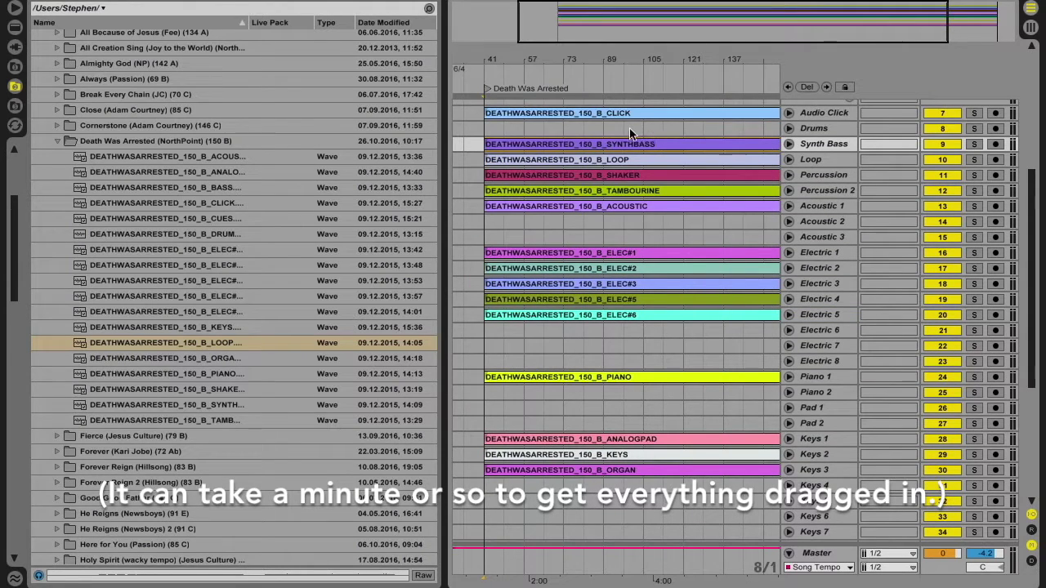
pyautogui.click(15, 9)
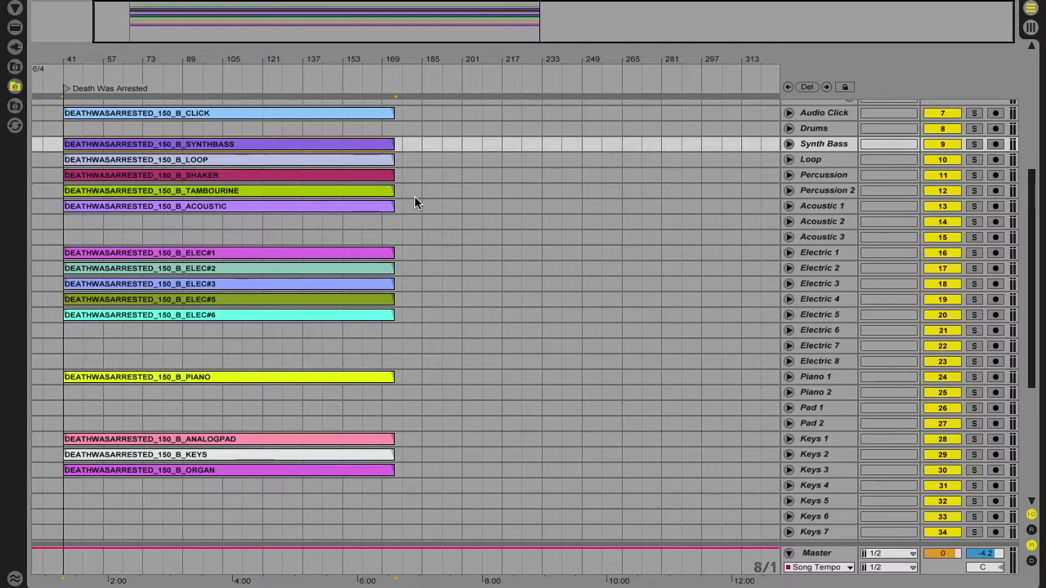
# Step: Examine the track list to see which tracks hold stems and which are empty
pyautogui.scroll(3, 436, 299)
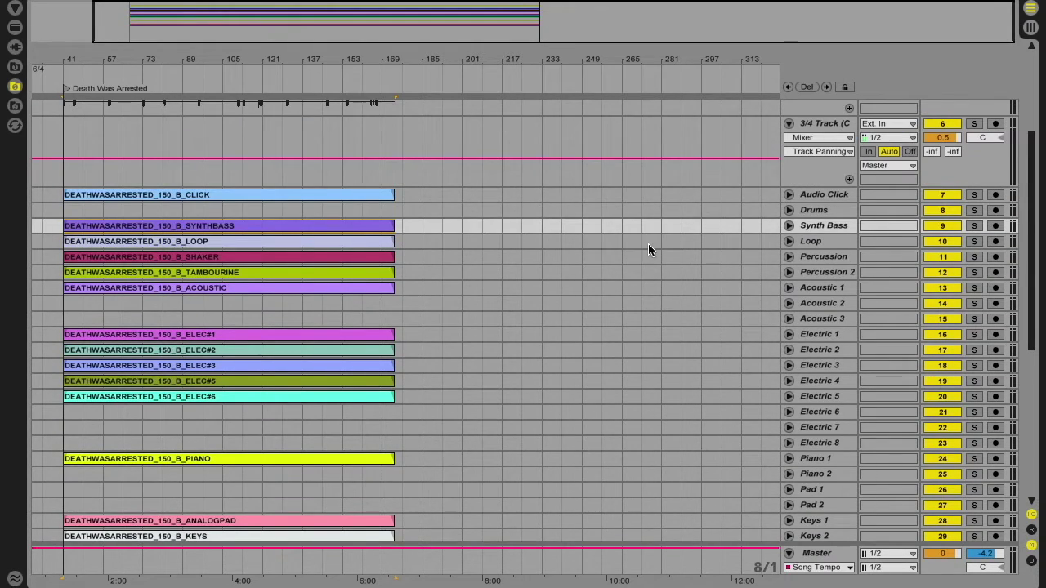
pyautogui.scroll(-1, 813, 310)
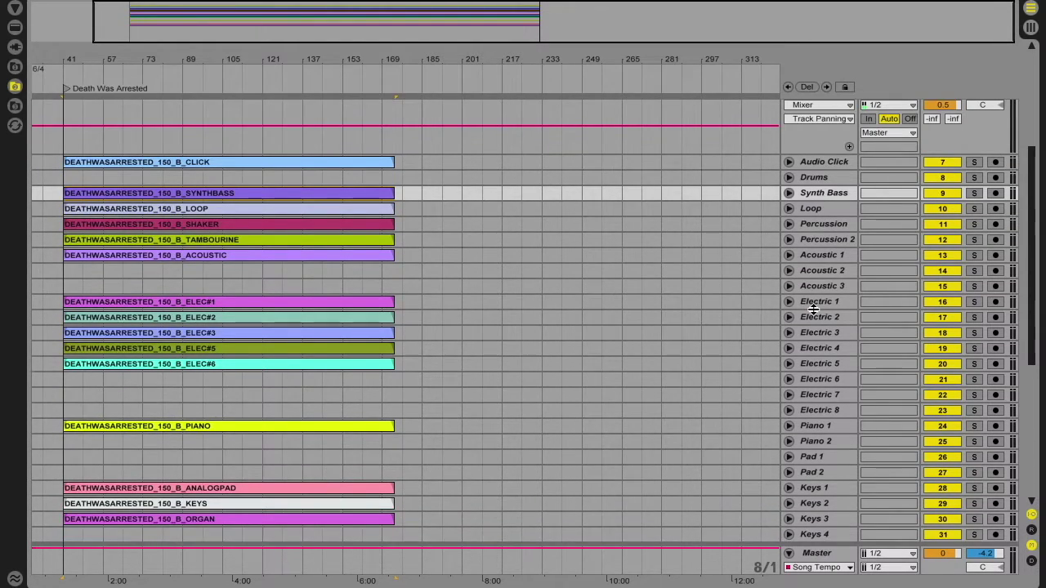
pyautogui.click(822, 224)
pyautogui.click(829, 239)
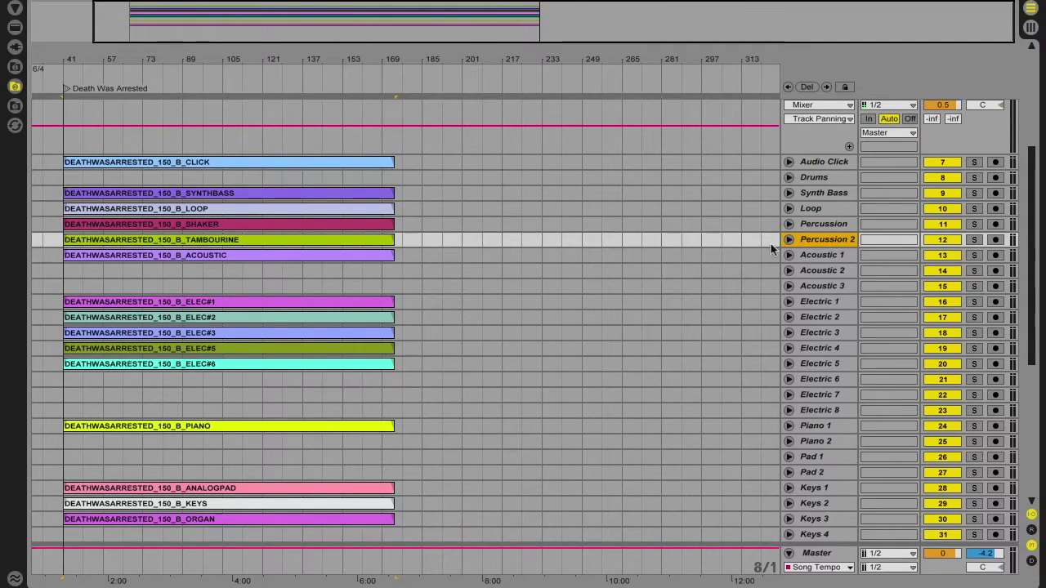
pyautogui.scroll(-8, 810, 374)
pyautogui.scroll(8, 812, 380)
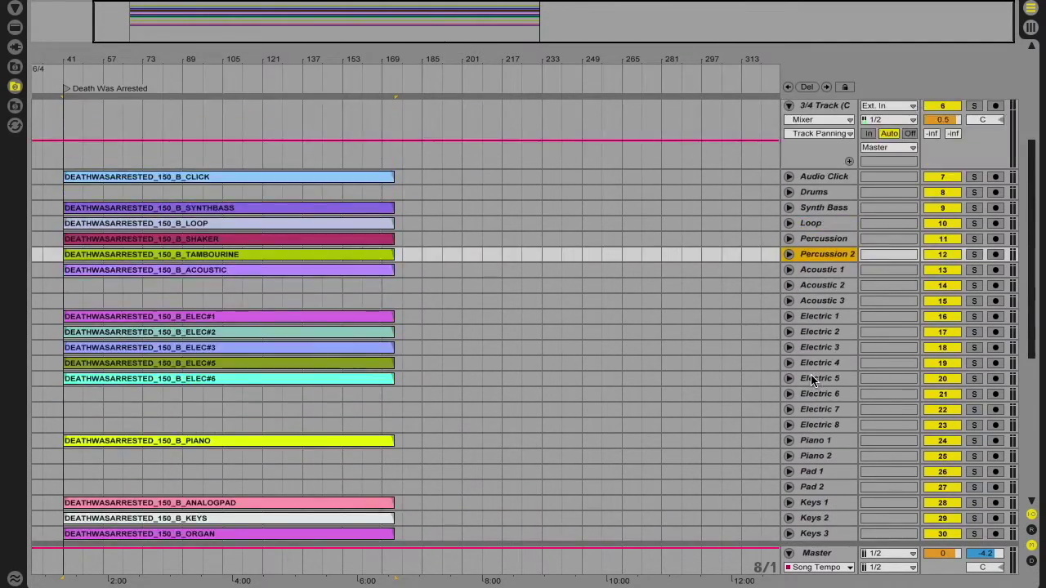
pyautogui.scroll(-10, 812, 380)
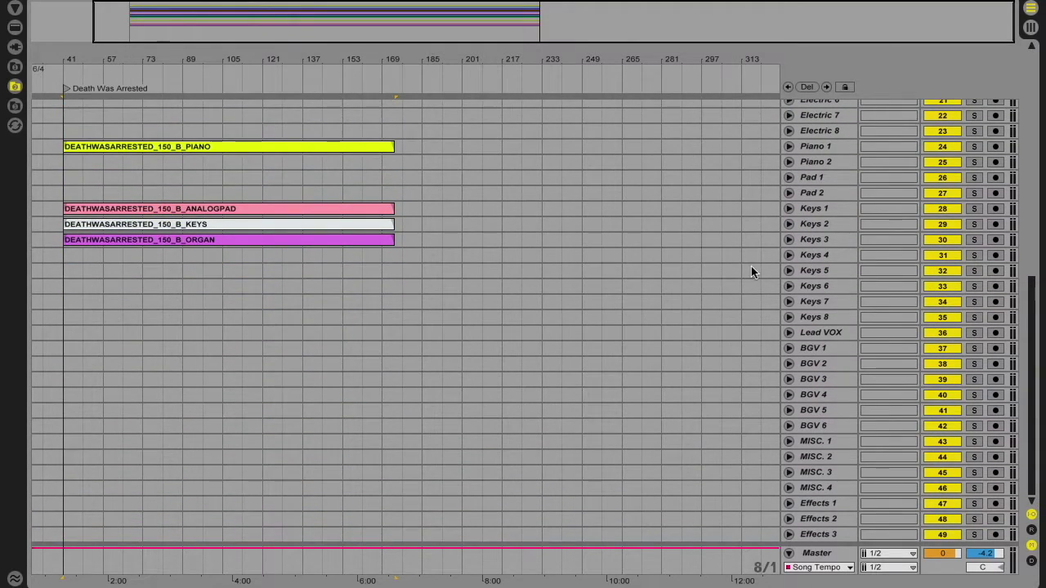
pyautogui.scroll(10, 751, 266)
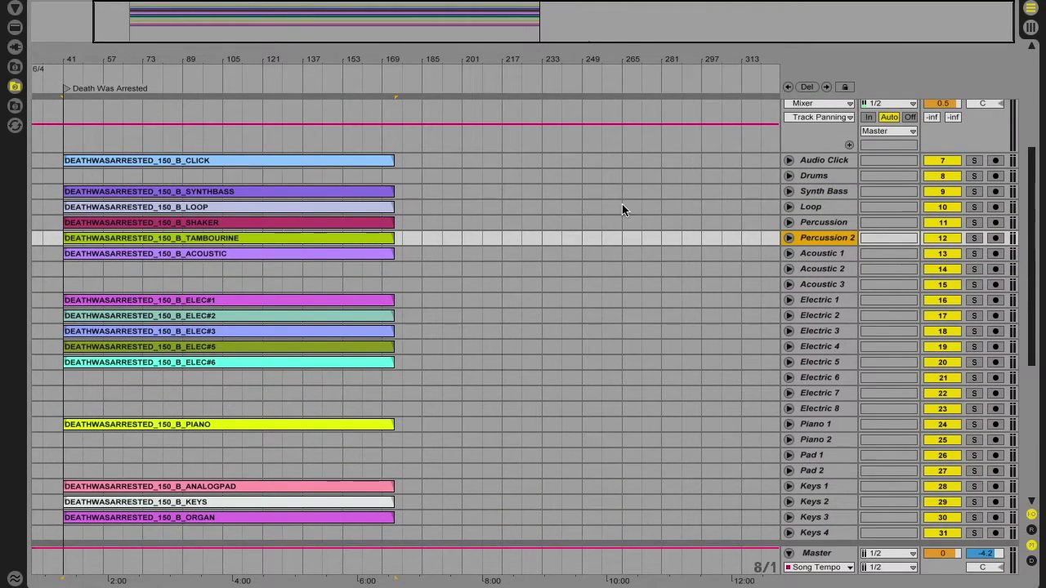
pyautogui.hscroll(-3, 388, 201)
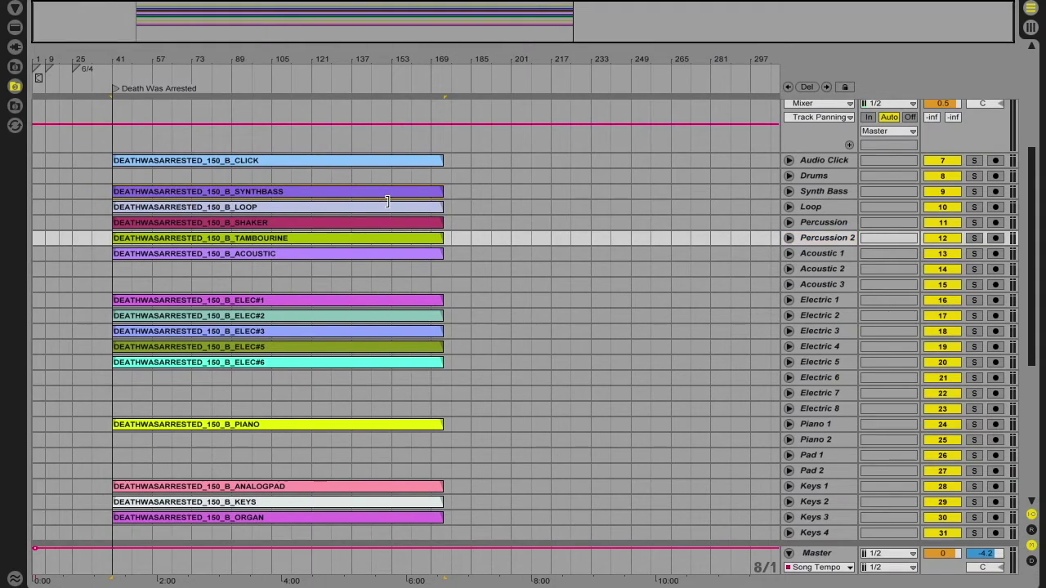
# Step: Delete the empty Acoustic 2, Acoustic 3 and Drums tracks
pyautogui.click(807, 270)
pyautogui.press('Delete')
pyautogui.press('Delete')
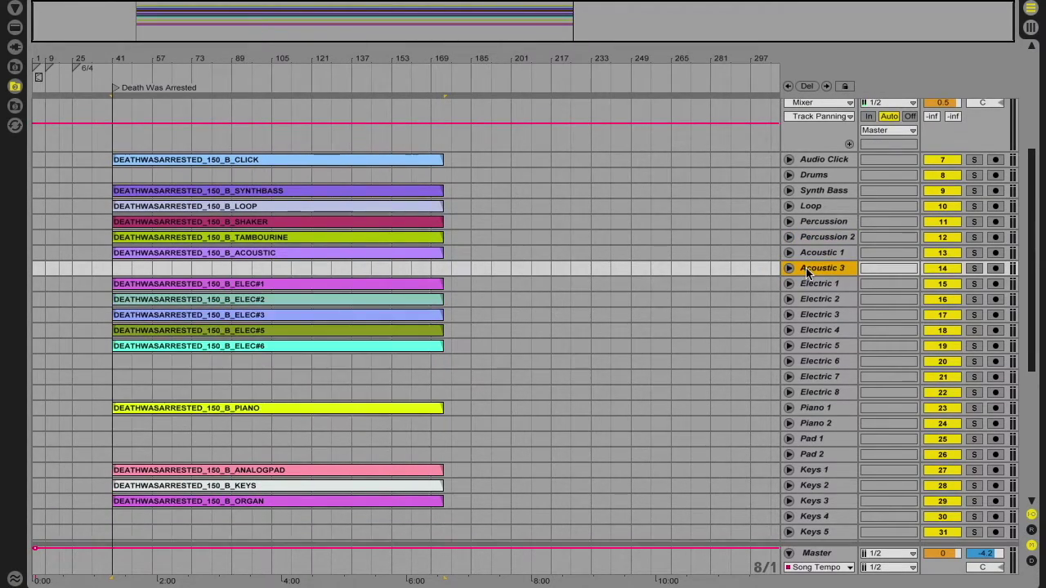
pyautogui.click(814, 177)
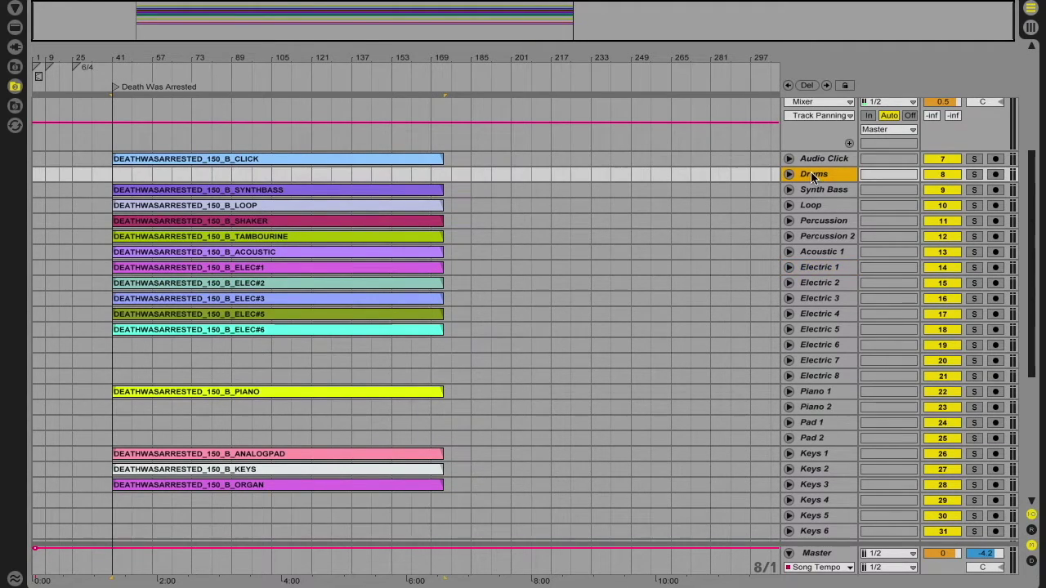
pyautogui.press('Delete')
# Step: Delete the empty Electric 6 to Electric 8, Piano 2, Pad 1 and Pad 2 tracks
pyautogui.click(822, 330)
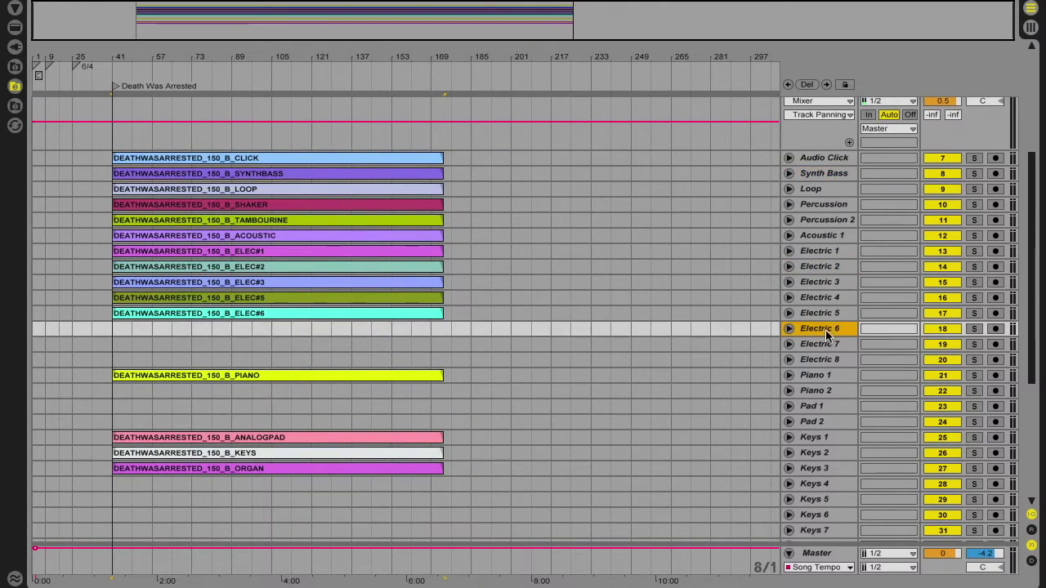
pyautogui.keyDown('shift'); pyautogui.click(826, 360); pyautogui.keyUp('shift')
pyautogui.press('Delete')
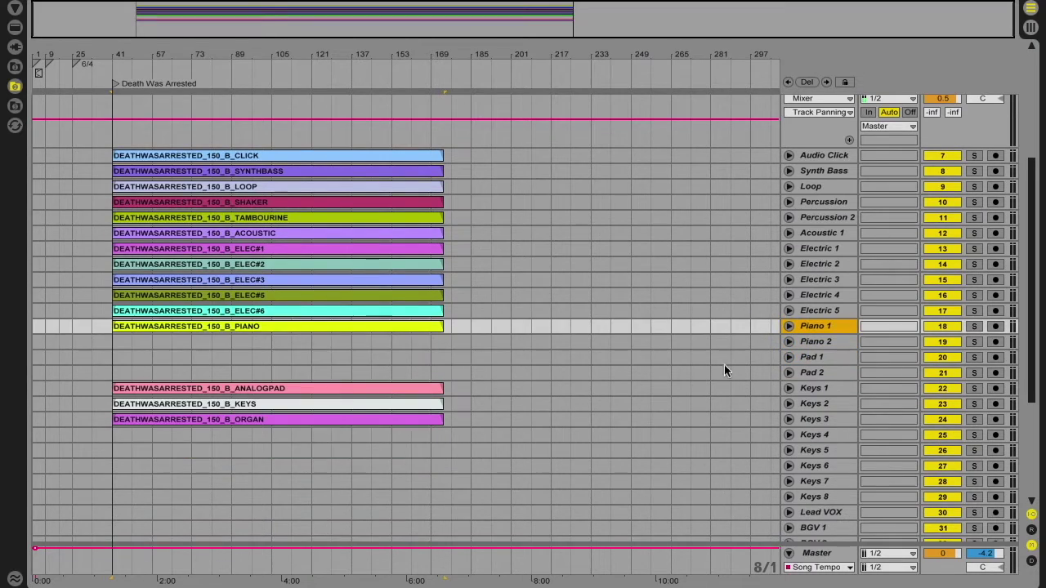
pyautogui.click(813, 343)
pyautogui.keyDown('shift'); pyautogui.click(822, 374); pyautogui.keyUp('shift')
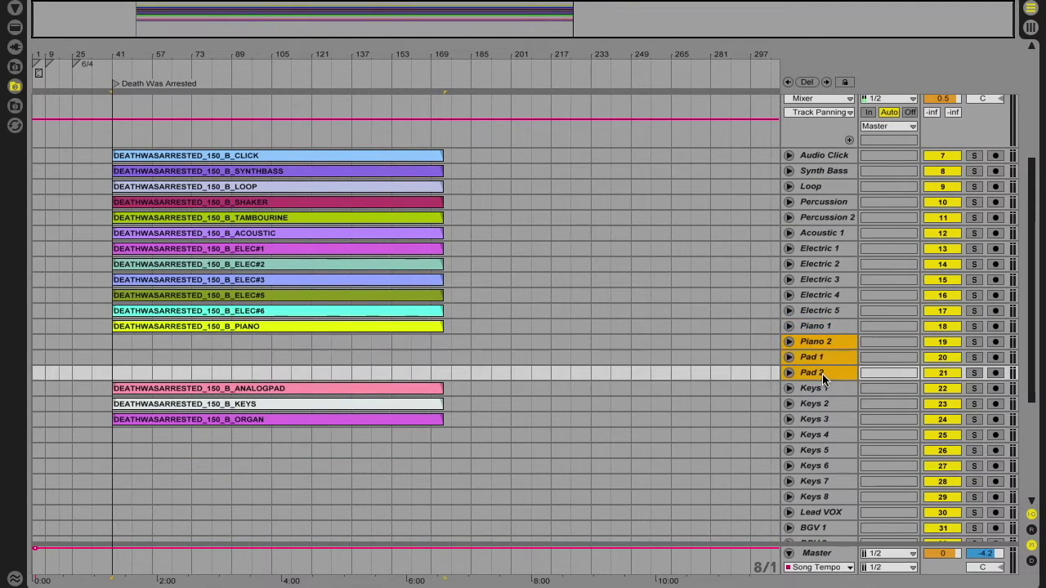
pyautogui.press('Delete')
# Step: Select the CUES clip together with every stem clip from CLICK to ORGAN and consolidate them
pyautogui.scroll(3, 312, 246)
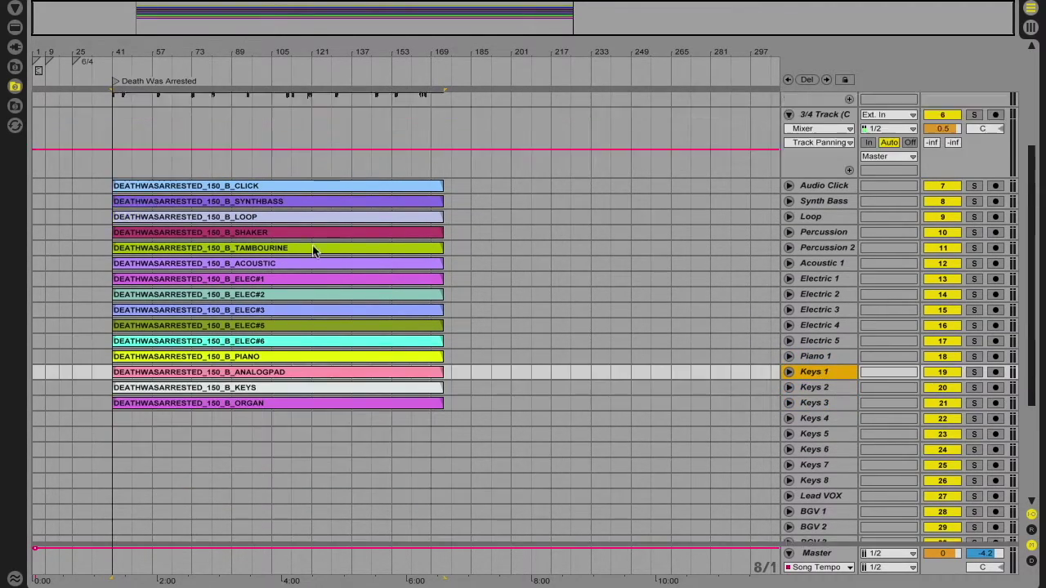
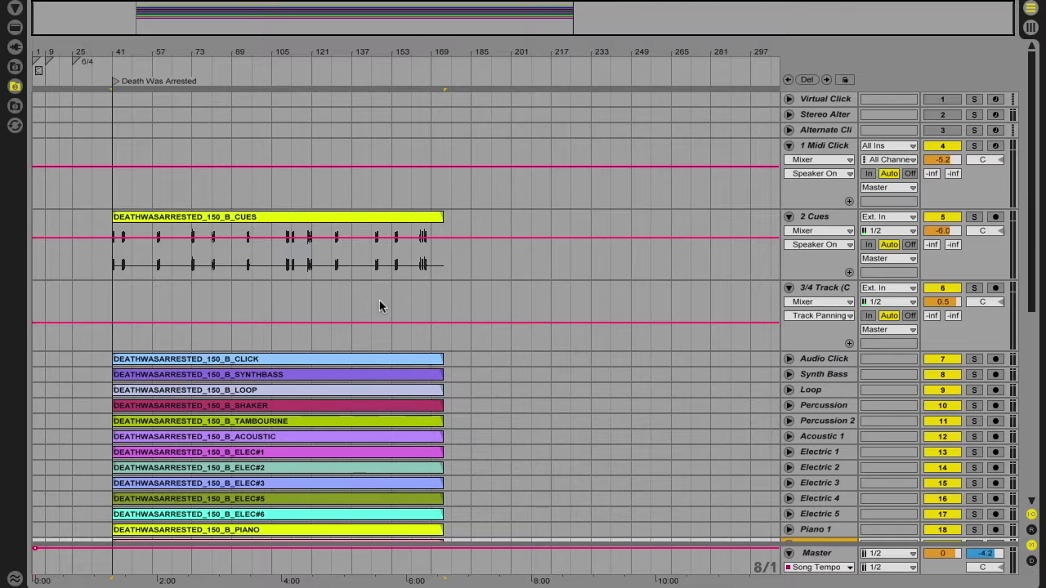
pyautogui.click(357, 217)
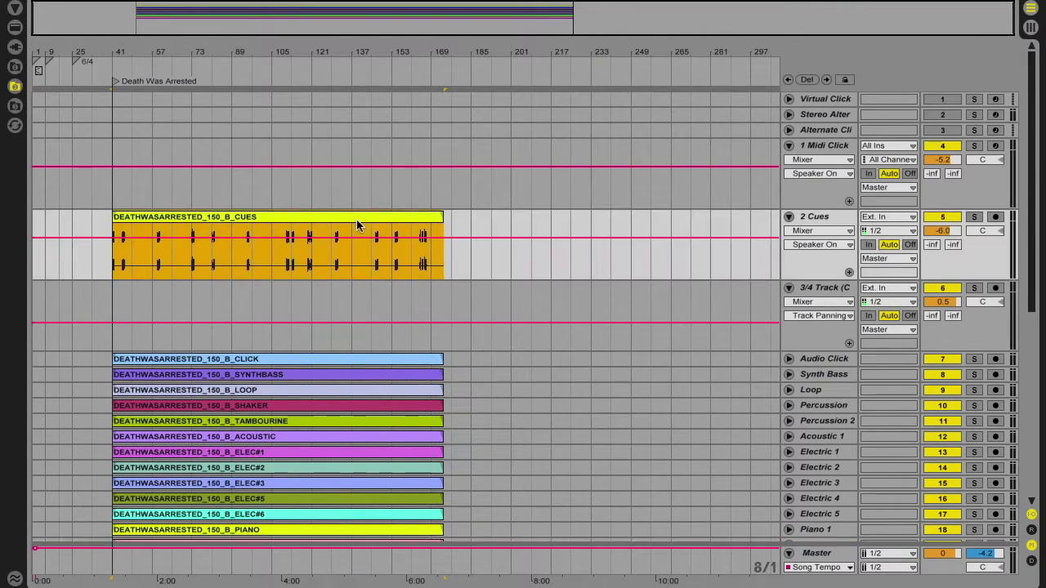
pyautogui.scroll(-3, 351, 312)
pyautogui.scroll(1, 352, 312)
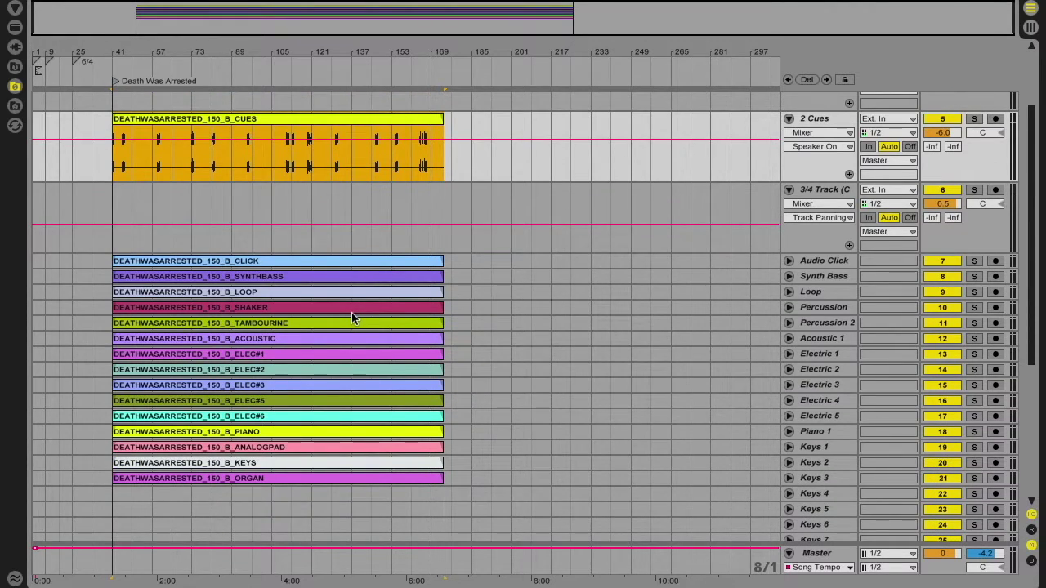
pyautogui.keyDown('super'); pyautogui.click(366, 262); pyautogui.keyUp('super')
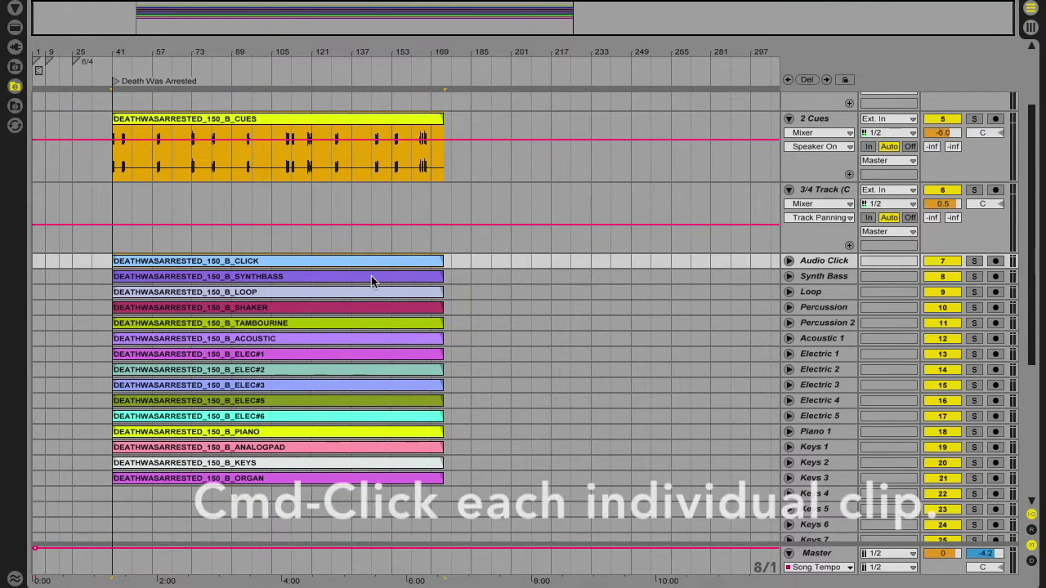
pyautogui.keyDown('super'); pyautogui.click(371, 276); pyautogui.keyUp('super')
pyautogui.keyDown('super'); pyautogui.click(376, 294); pyautogui.keyUp('super')
pyautogui.keyDown('super'); pyautogui.click(381, 312); pyautogui.keyUp('super')
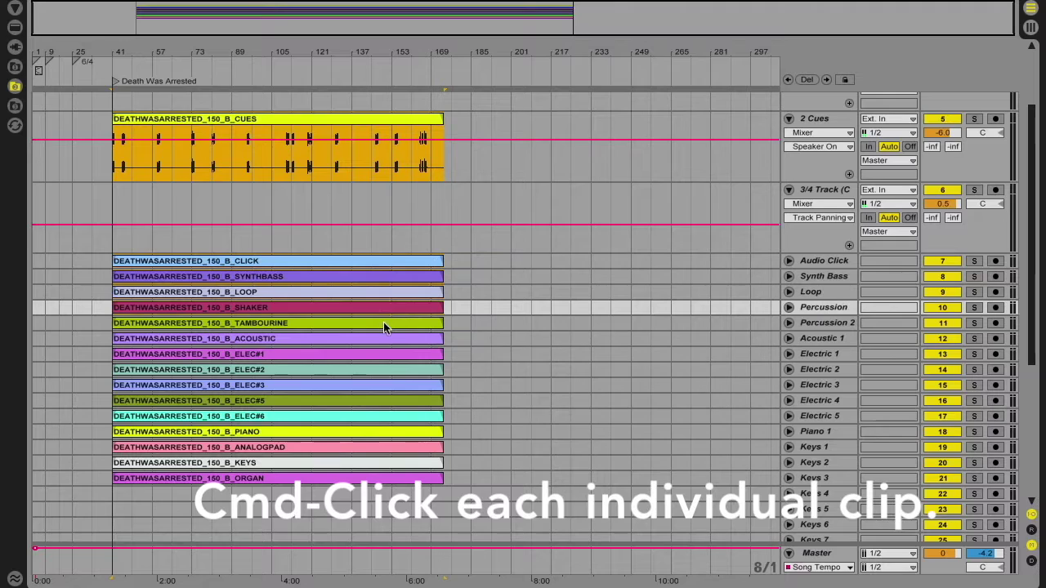
pyautogui.keyDown('super'); pyautogui.click(385, 326); pyautogui.keyUp('super')
pyautogui.keyDown('super'); pyautogui.click(388, 339); pyautogui.keyUp('super')
pyautogui.keyDown('super'); pyautogui.click(388, 353); pyautogui.keyUp('super')
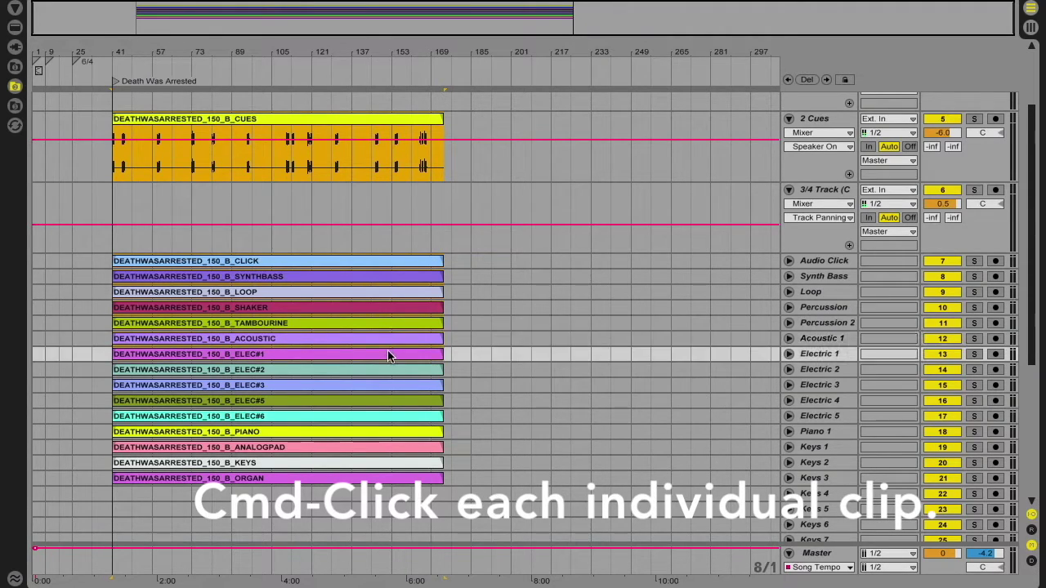
pyautogui.keyDown('super'); pyautogui.click(393, 369); pyautogui.keyUp('super')
pyautogui.keyDown('super'); pyautogui.click(393, 385); pyautogui.keyUp('super')
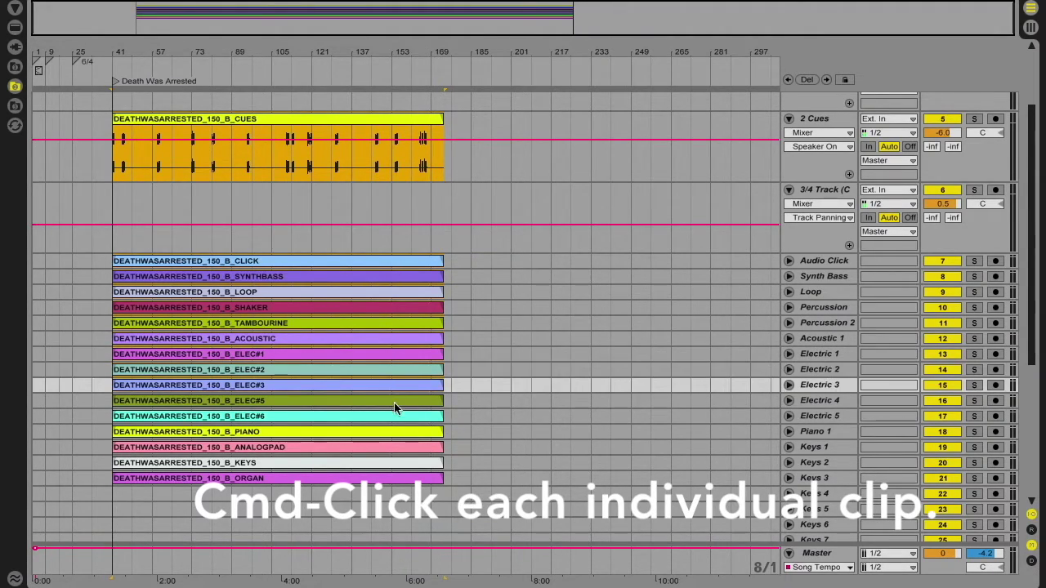
pyautogui.keyDown('super'); pyautogui.click(394, 403); pyautogui.keyUp('super')
pyautogui.keyDown('super'); pyautogui.click(396, 417); pyautogui.keyUp('super')
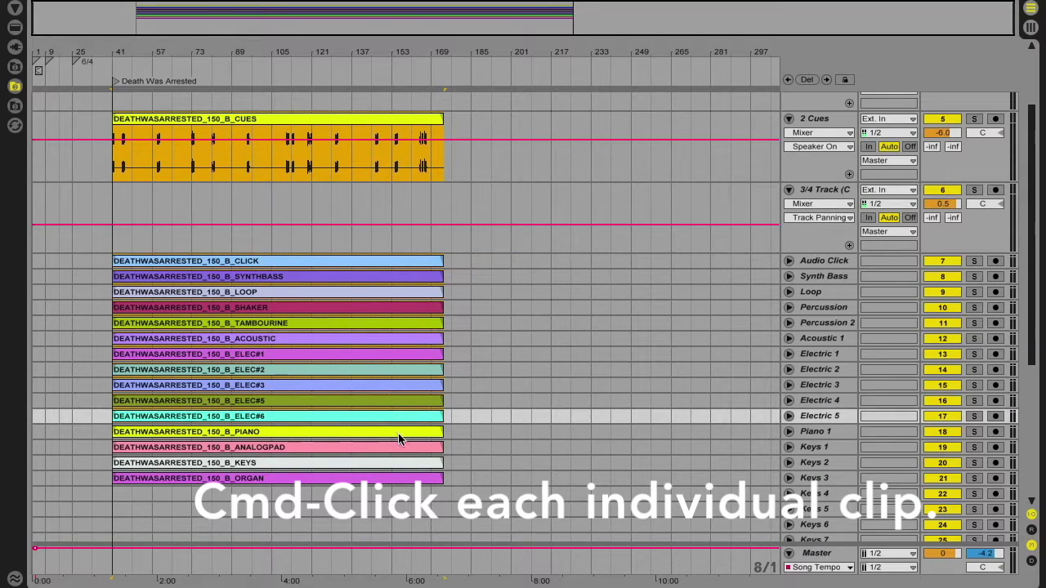
pyautogui.keyDown('super'); pyautogui.click(399, 433); pyautogui.keyUp('super')
pyautogui.keyDown('super'); pyautogui.click(402, 448); pyautogui.keyUp('super')
pyautogui.keyDown('super'); pyautogui.click(402, 464); pyautogui.keyUp('super')
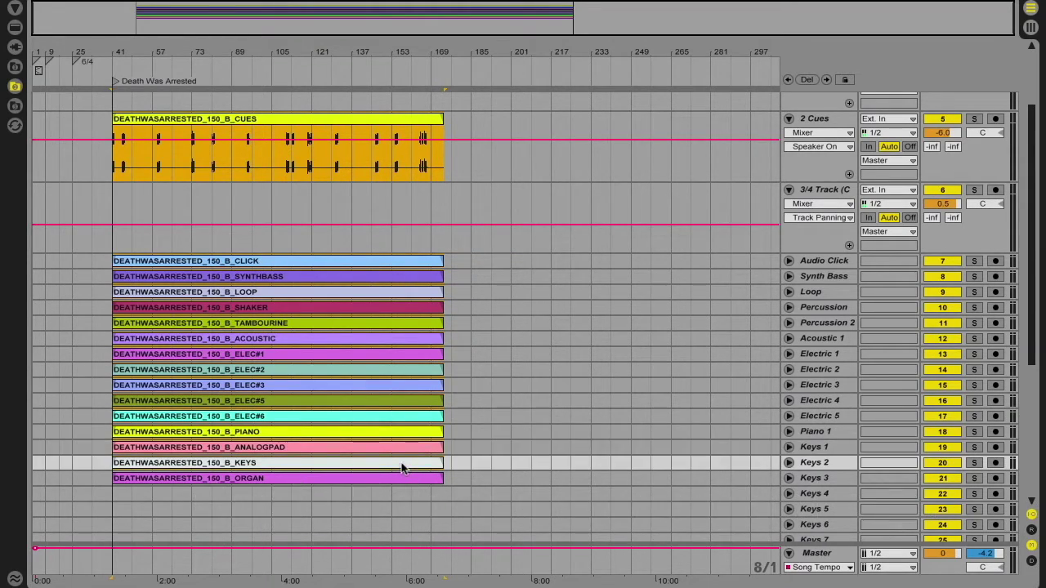
pyautogui.keyDown('super'); pyautogui.click(403, 479); pyautogui.keyUp('super')
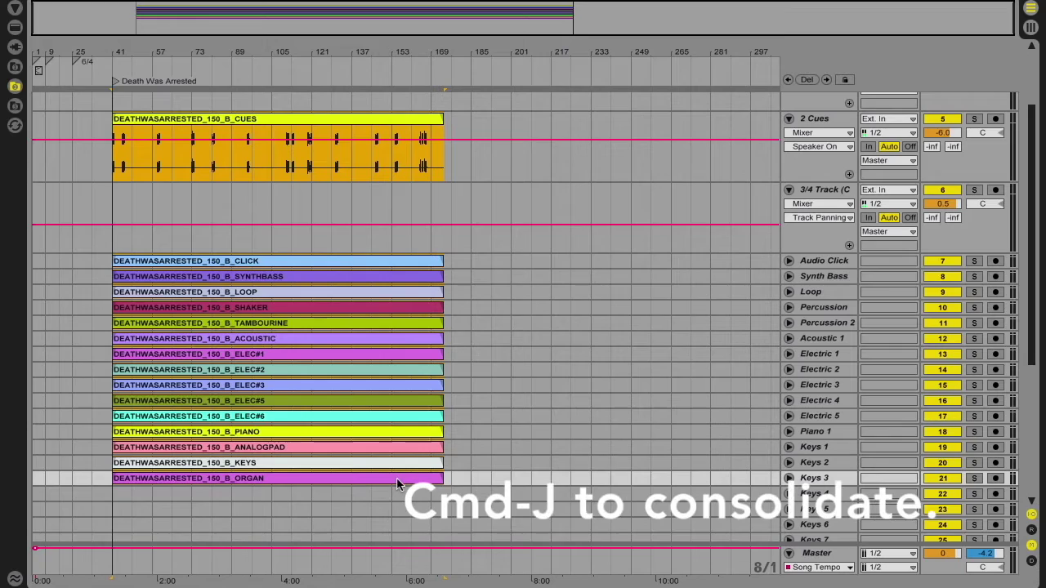
pyautogui.press('super+j')
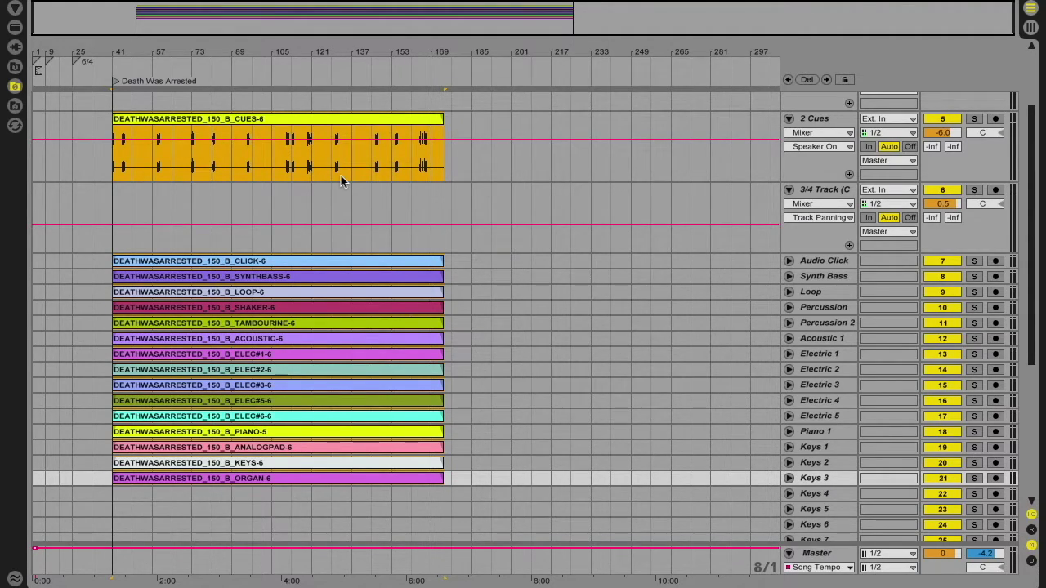
# Step: Show the Clip View for all the selected consolidated stem clips and check the selection across the tracks
pyautogui.scroll(-3, 341, 176)
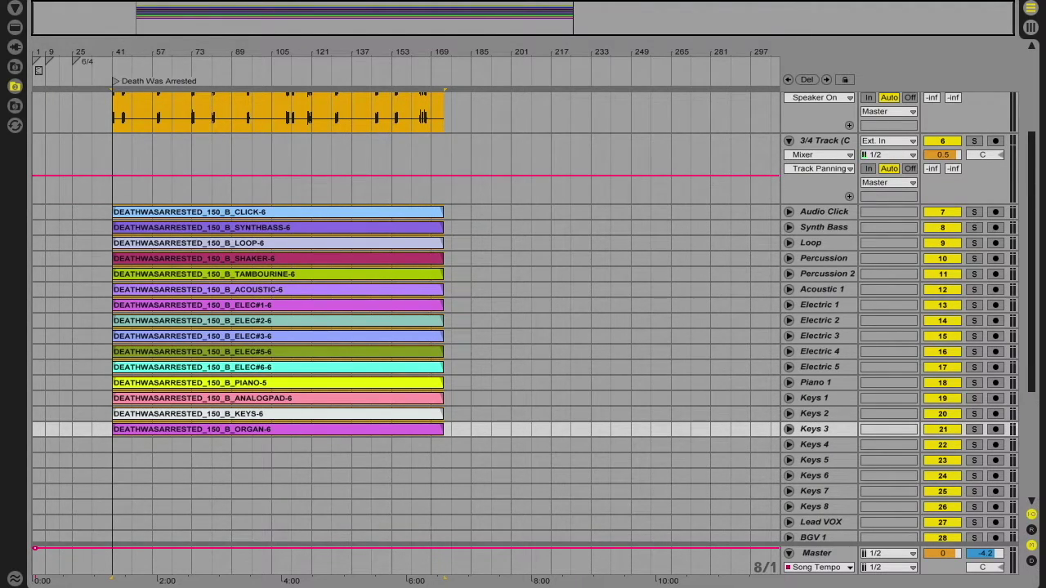
pyautogui.hotkey('ctrl', 'alt', 'l')
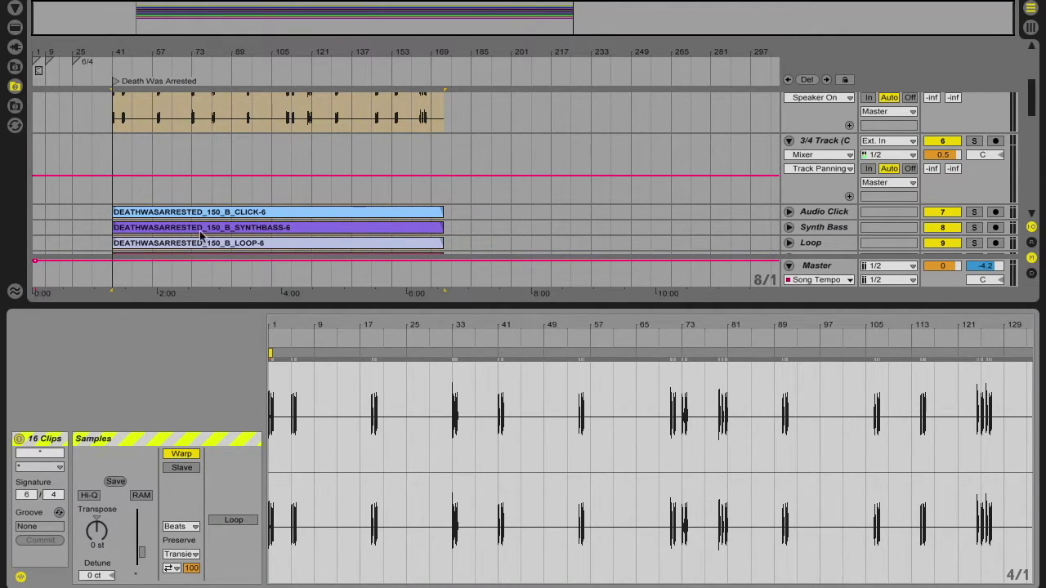
pyautogui.scroll(-5, 298, 181)
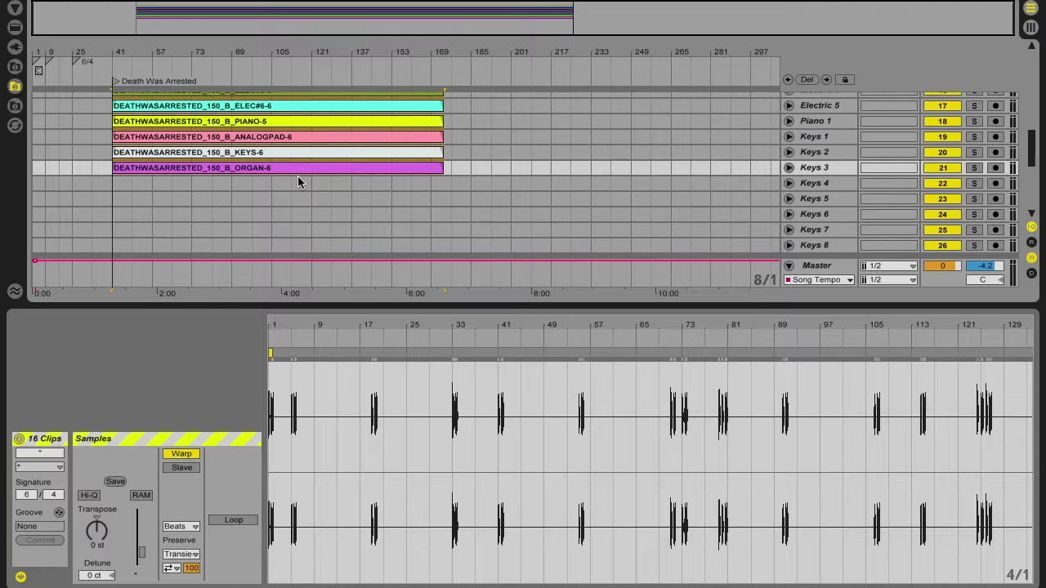
pyautogui.scroll(8, 298, 176)
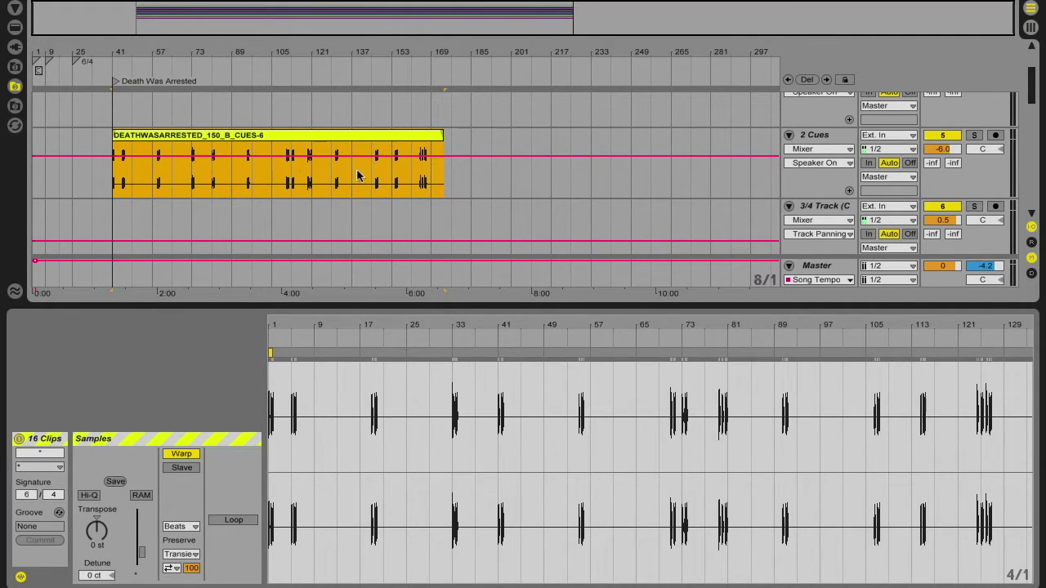
# Step: Deselect and reselect the CLICK clip so its waveform shows in the Clip View with all stem clips still selected
pyautogui.scroll(-5, 380, 178)
pyautogui.scroll(-4, 380, 178)
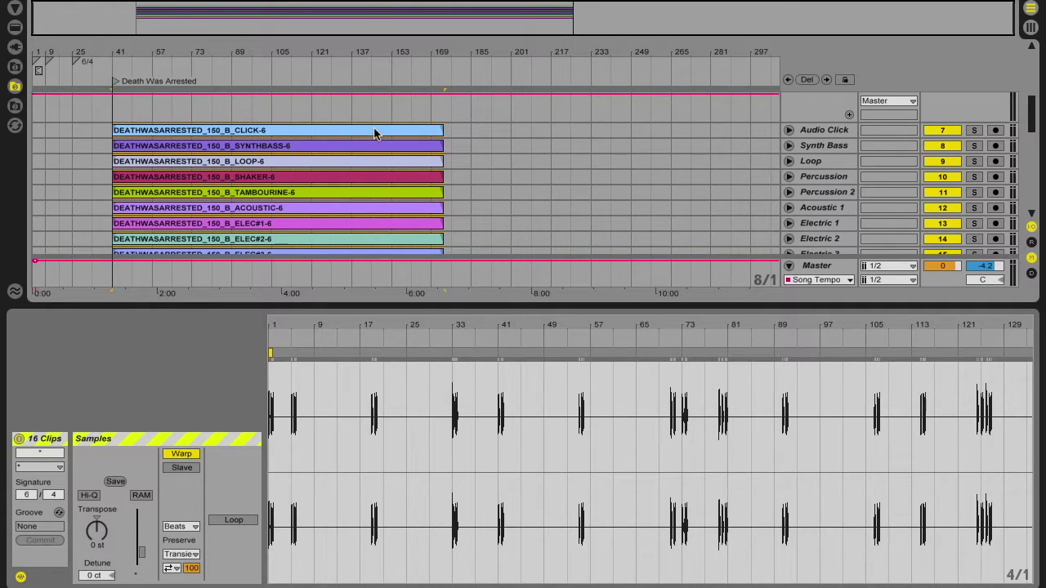
pyautogui.keyDown('super'); pyautogui.click(374, 133); pyautogui.keyUp('super')
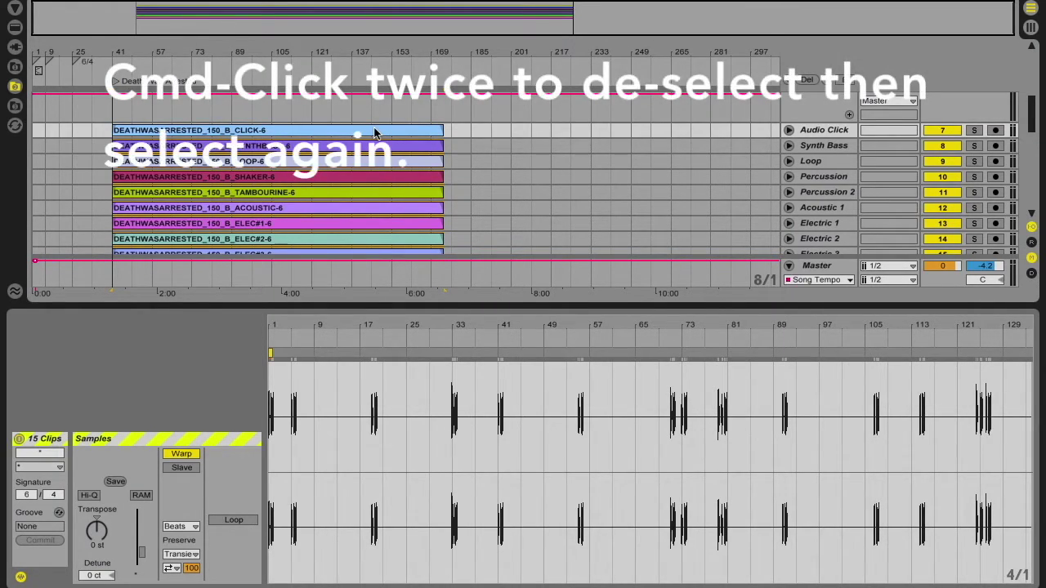
pyautogui.keyDown('super'); pyautogui.click(374, 133); pyautogui.keyUp('super')
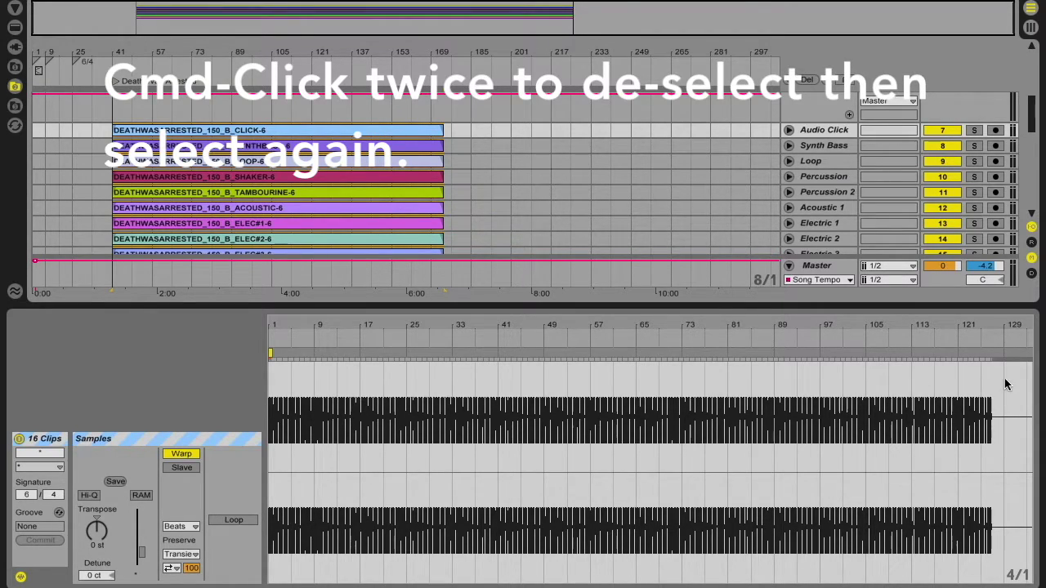
pyautogui.scroll(10, 293, 384)
pyautogui.scroll(6, 293, 384)
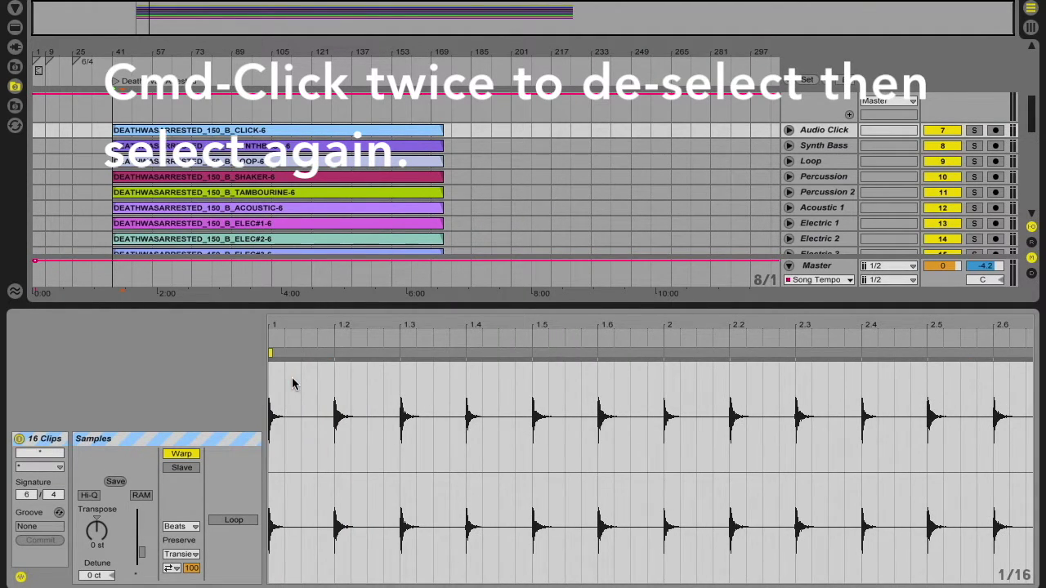
# Step: Set the warp mode of all selected stem clips to Complex
pyautogui.click(186, 527)
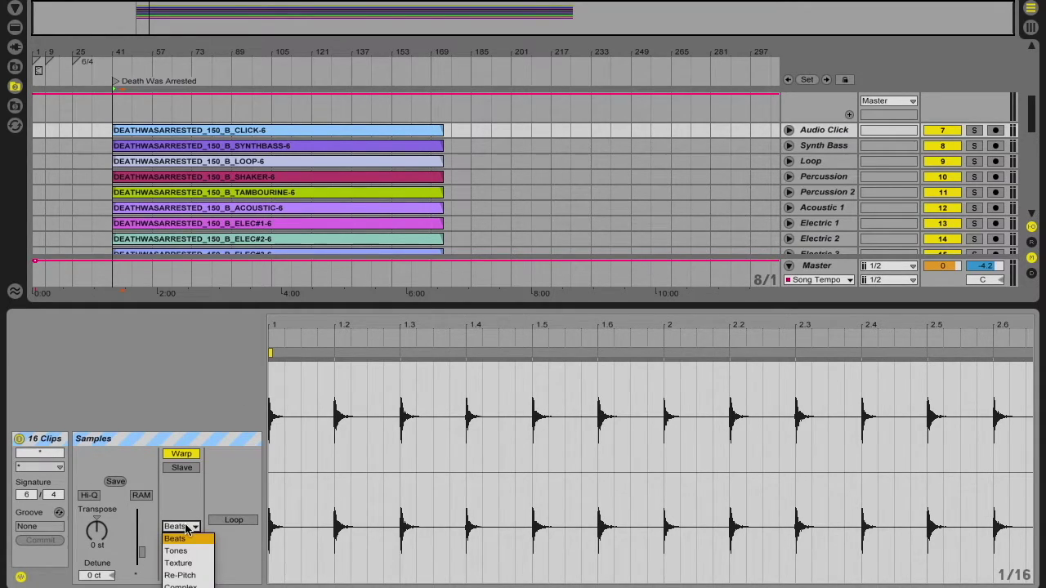
pyautogui.click(196, 586)
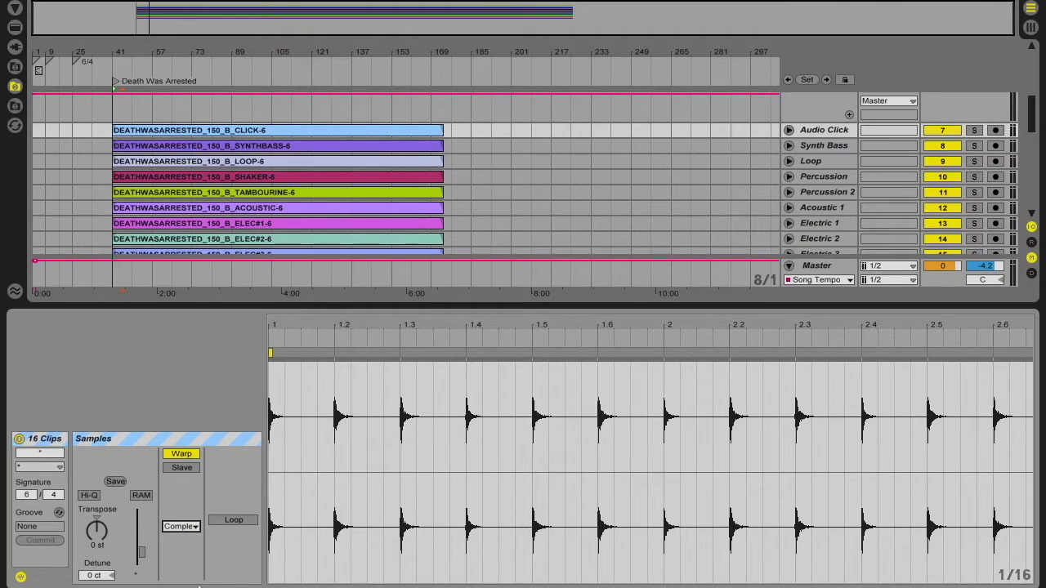
pyautogui.click(194, 528)
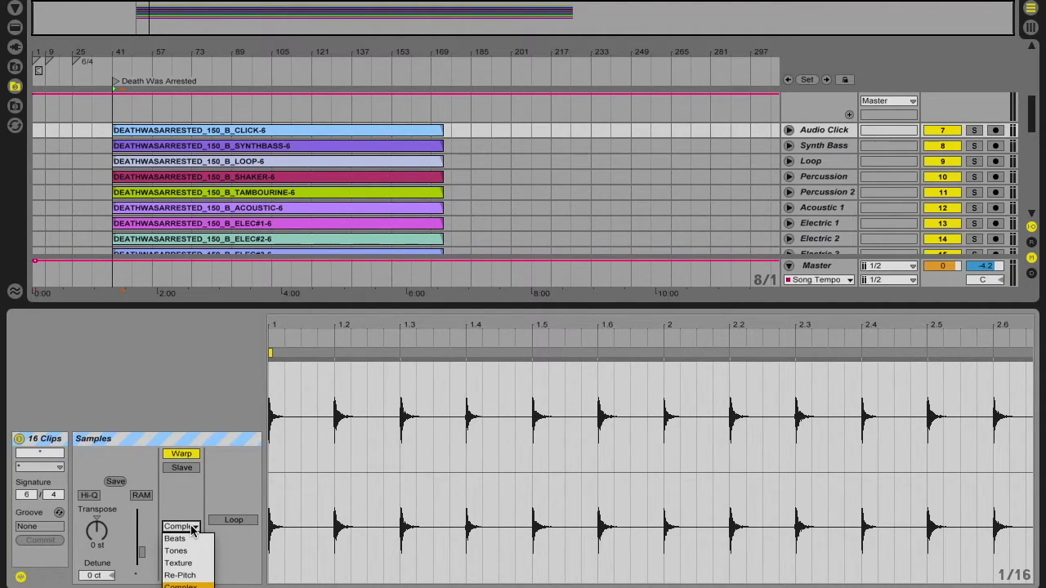
pyautogui.click(187, 504)
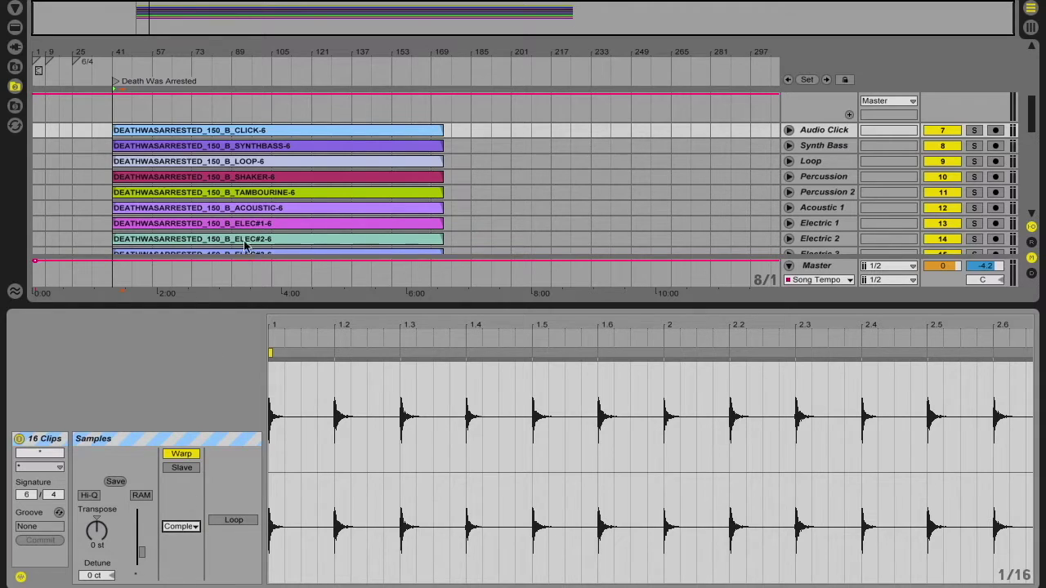
pyautogui.scroll(-12, 364, 223)
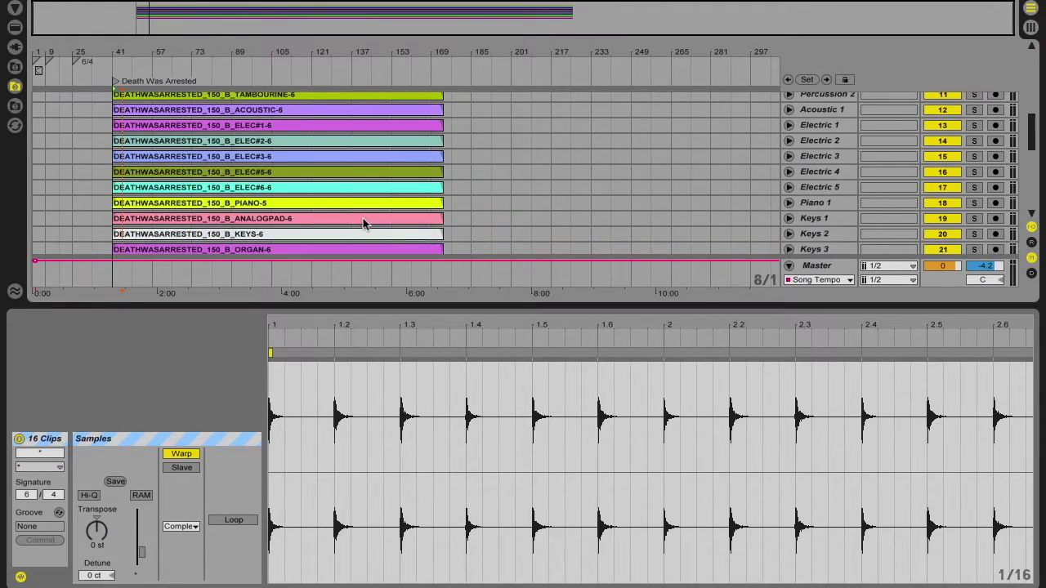
pyautogui.scroll(10, 364, 224)
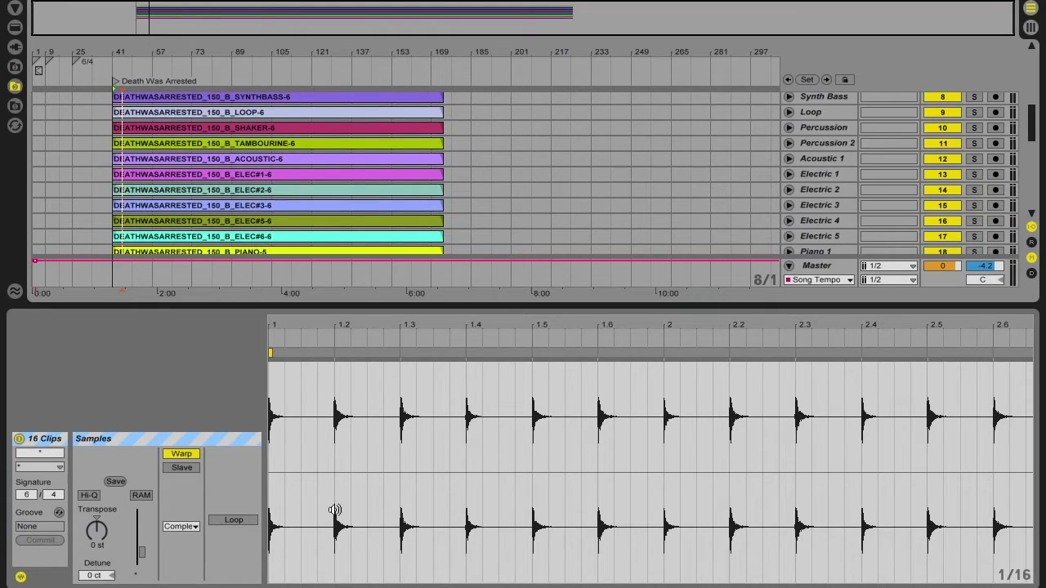
# Step: Examine how the first clicks at beats 1 and 1.2 line up with the grid
pyautogui.click(334, 382)
pyautogui.hotkey('shift', '+')
pyautogui.hotkey('shift', '+')
pyautogui.hotkey('shift', '+')
pyautogui.hotkey('shift', '+')
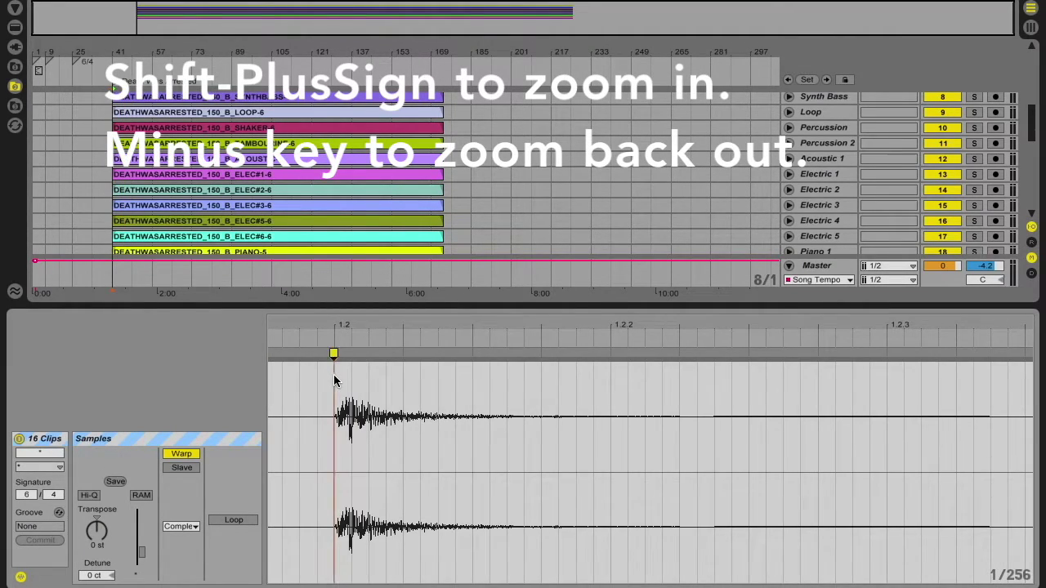
pyautogui.hscroll(-10, 331, 381)
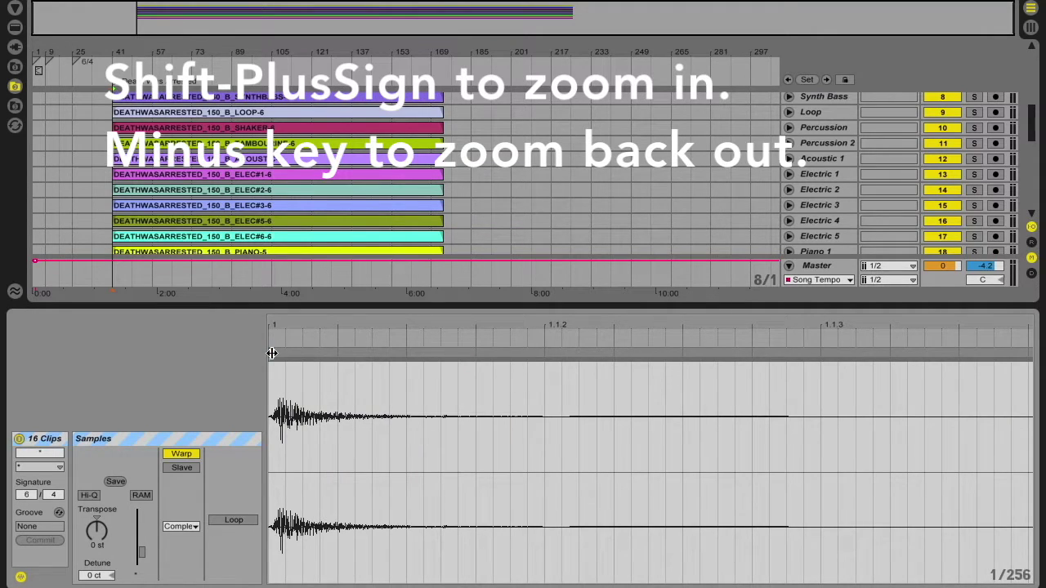
pyautogui.press('-')
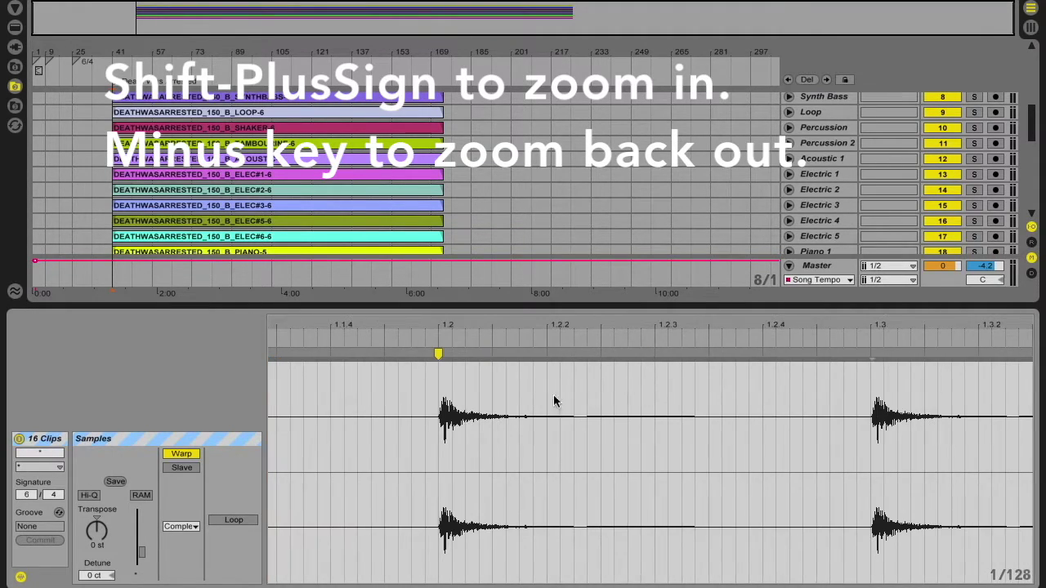
# Step: Create a warp marker on the second click's transient and align it exactly with beat 1.2
pyautogui.hotkey('shift', '+')
pyautogui.hotkey('shift', '+')
pyautogui.hotkey('shift', '+')
pyautogui.hotkey('shift', '+')
pyautogui.hotkey('shift', '+')
pyautogui.hotkey('shift', '+')
pyautogui.hotkey('shift', '+')
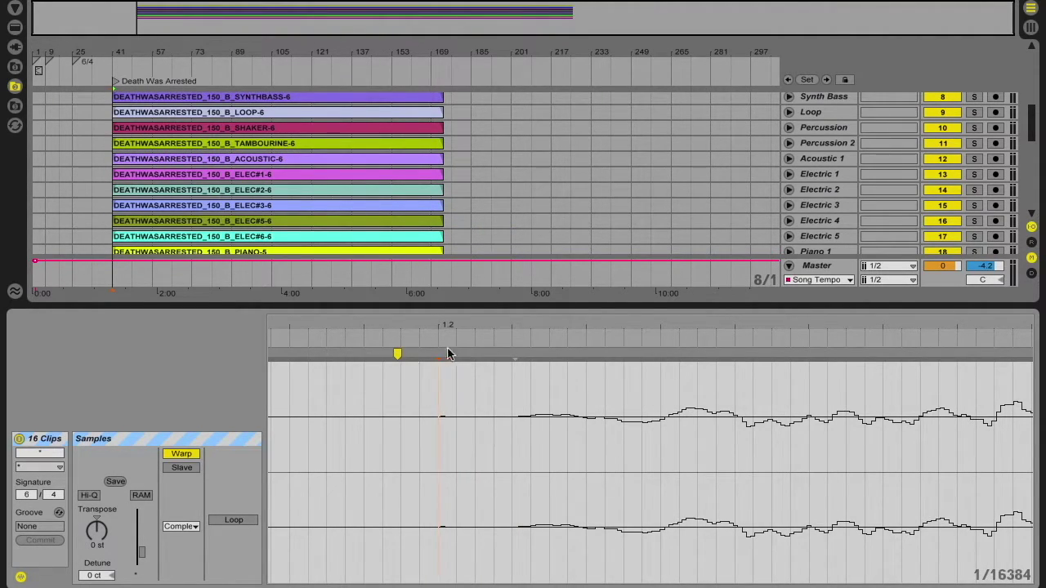
pyautogui.doubleClick(514, 356)
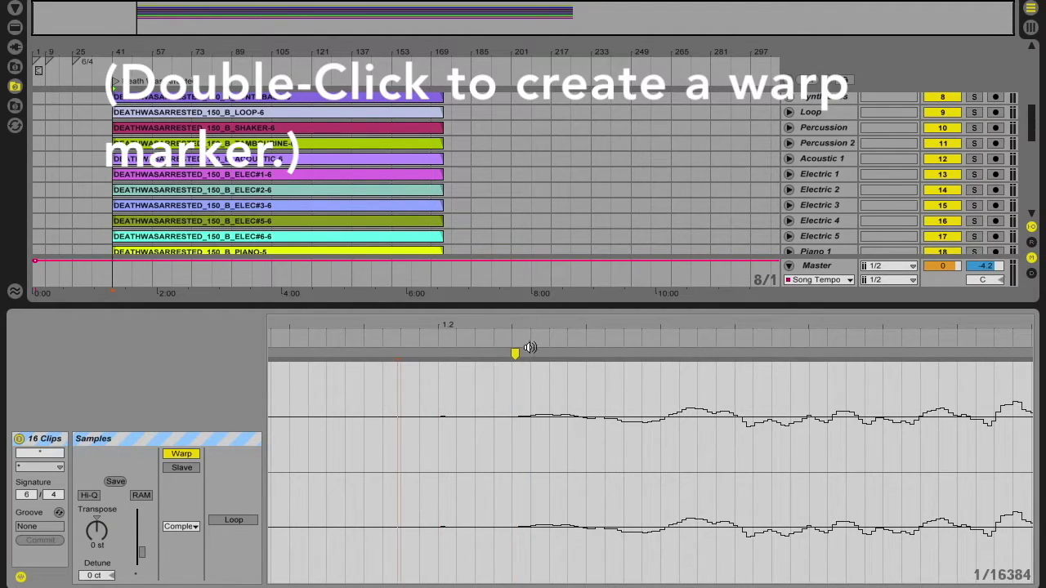
pyautogui.doubleClick(515, 354)
pyautogui.moveTo(515, 353); pyautogui.dragTo(438, 354)
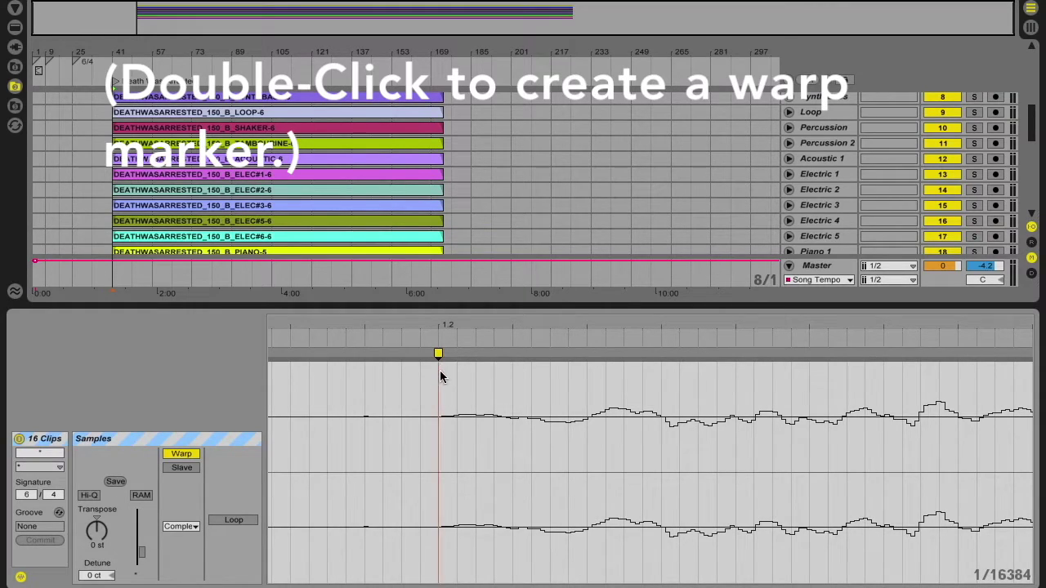
pyautogui.scroll(3, 440, 376)
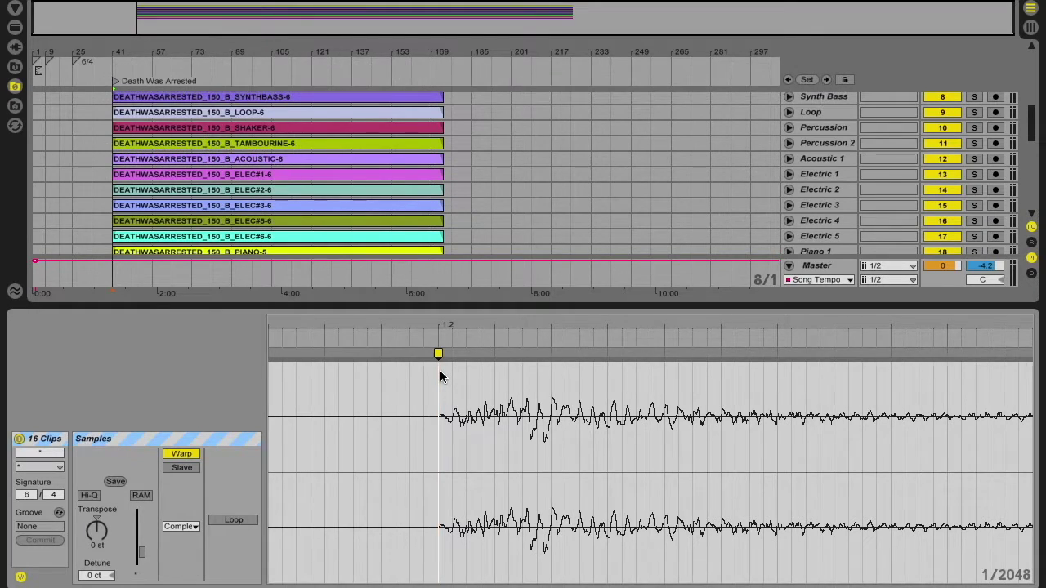
pyautogui.scroll(2, 440, 376)
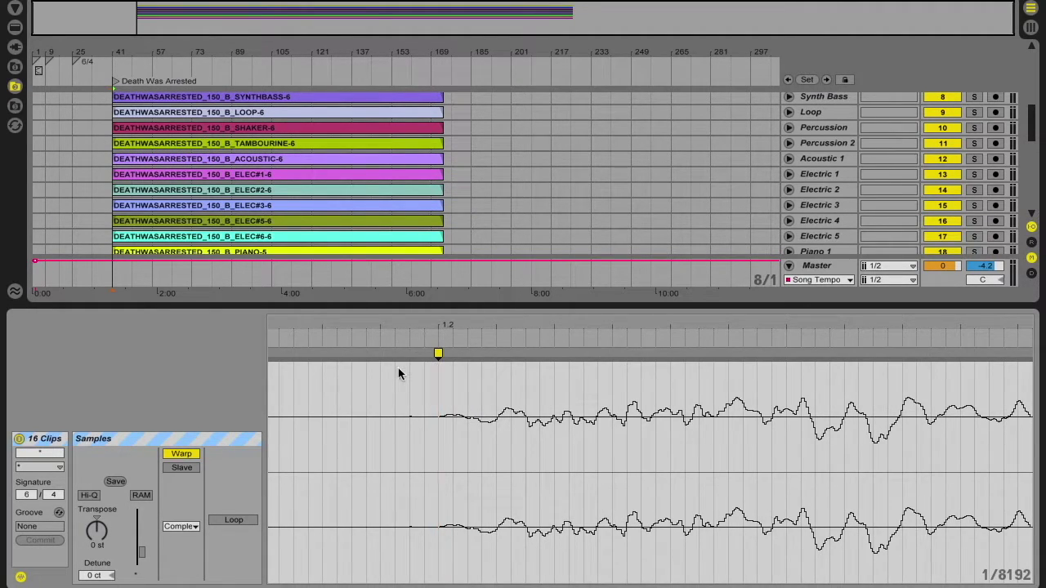
pyautogui.scroll(-2, 454, 387)
pyautogui.scroll(-6, 454, 386)
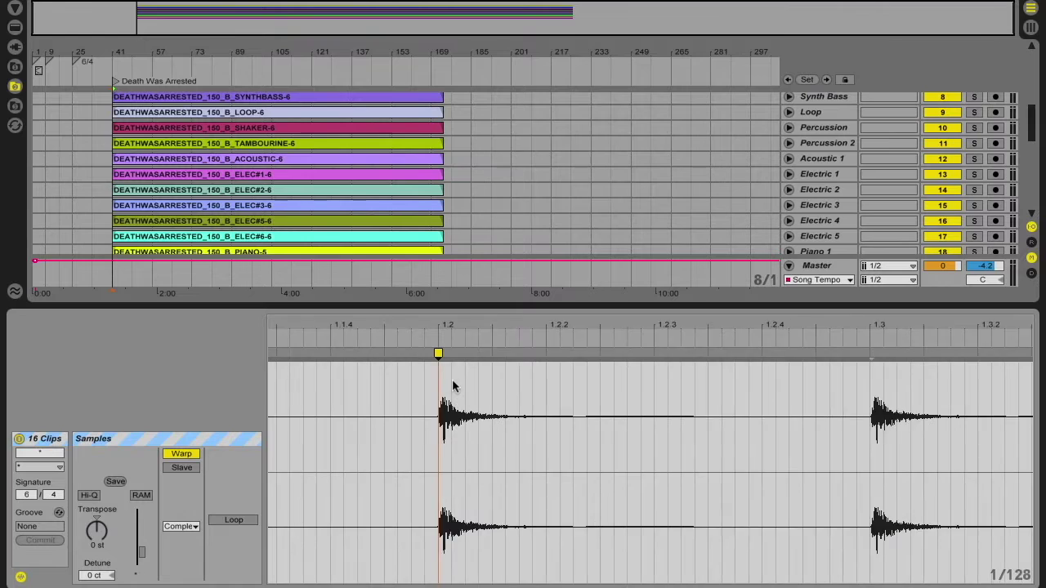
# Step: Examine the alignment of the last clicks in bar 126 with the grid at the end of the clip
pyautogui.scroll(-4, 454, 386)
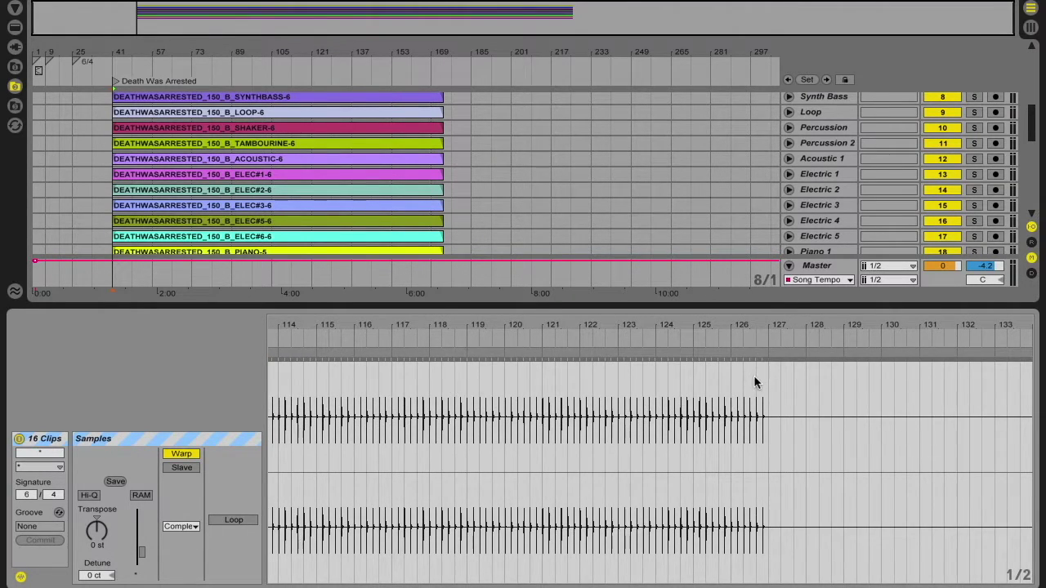
pyautogui.click(754, 375)
pyautogui.scroll(6, 753, 375)
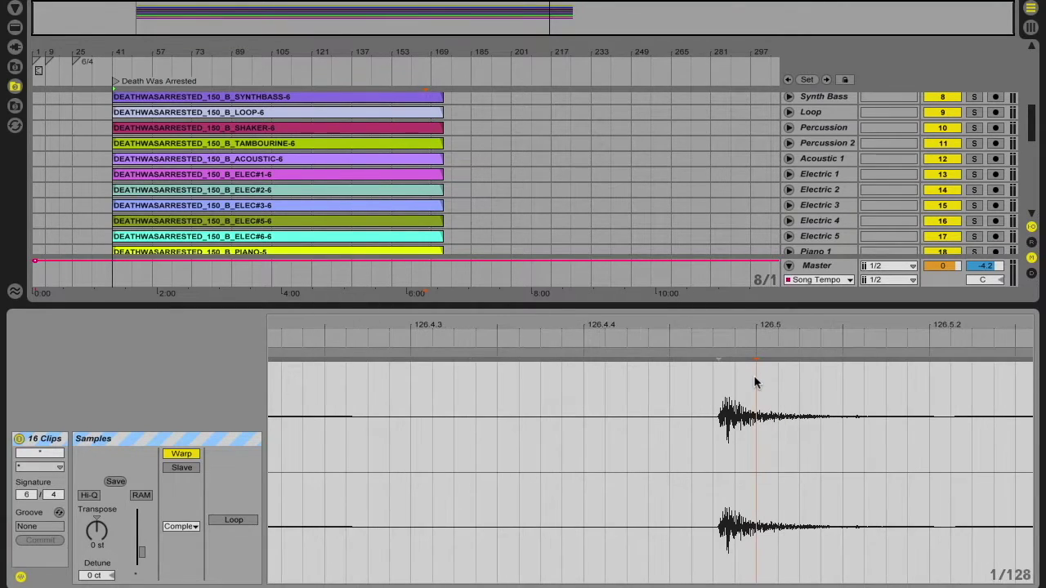
pyautogui.scroll(3, 754, 375)
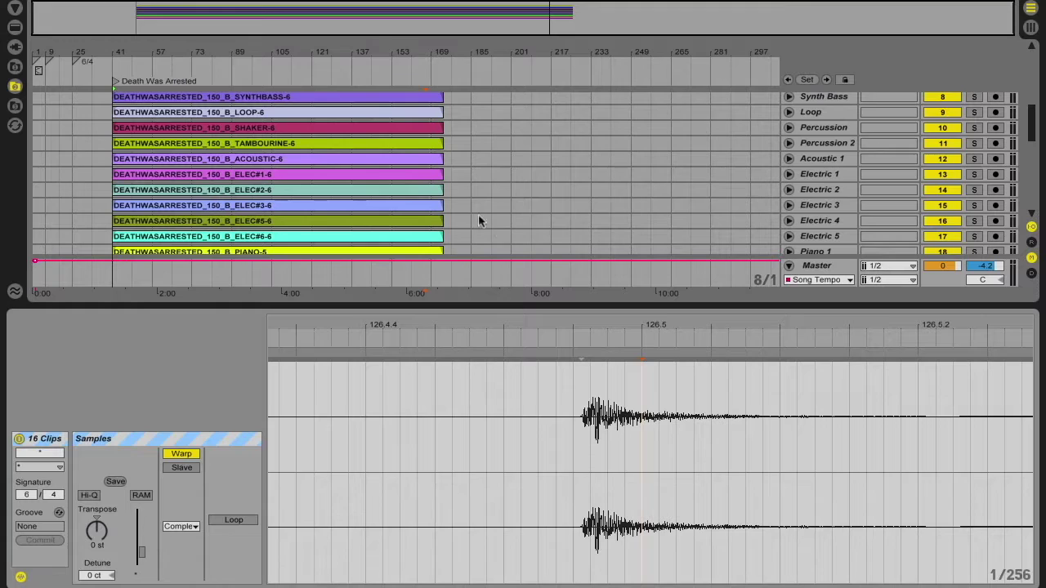
pyautogui.scroll(-2, 499, 228)
pyautogui.hscroll(3, 596, 360)
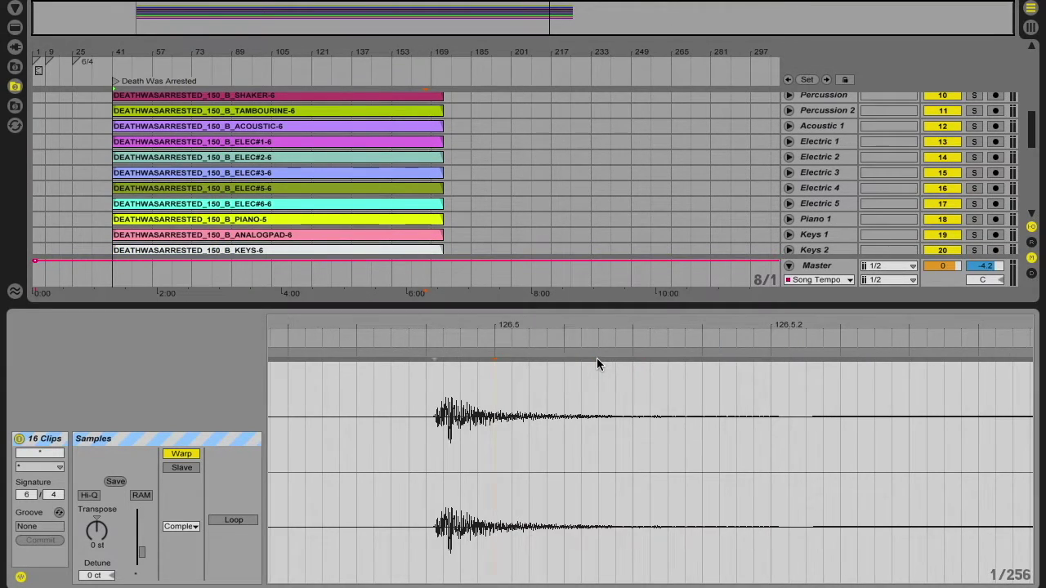
pyautogui.hscroll(-5, 408, 413)
pyautogui.scroll(2, 408, 413)
pyautogui.hscroll(2, 529, 399)
pyautogui.hscroll(-2, 530, 399)
pyautogui.scroll(-1, 530, 399)
pyautogui.scroll(-1, 635, 399)
pyautogui.scroll(-2, 635, 398)
pyautogui.scroll(-1, 530, 396)
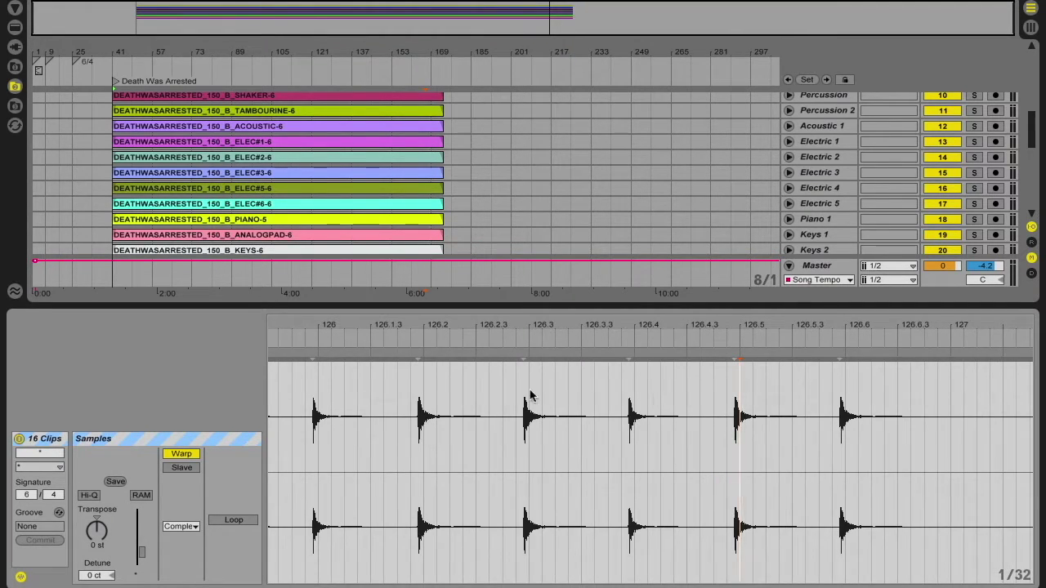
# Step: Add a warp marker on the final click's transient and move it onto beat 126.6
pyautogui.hscroll(2, 658, 411)
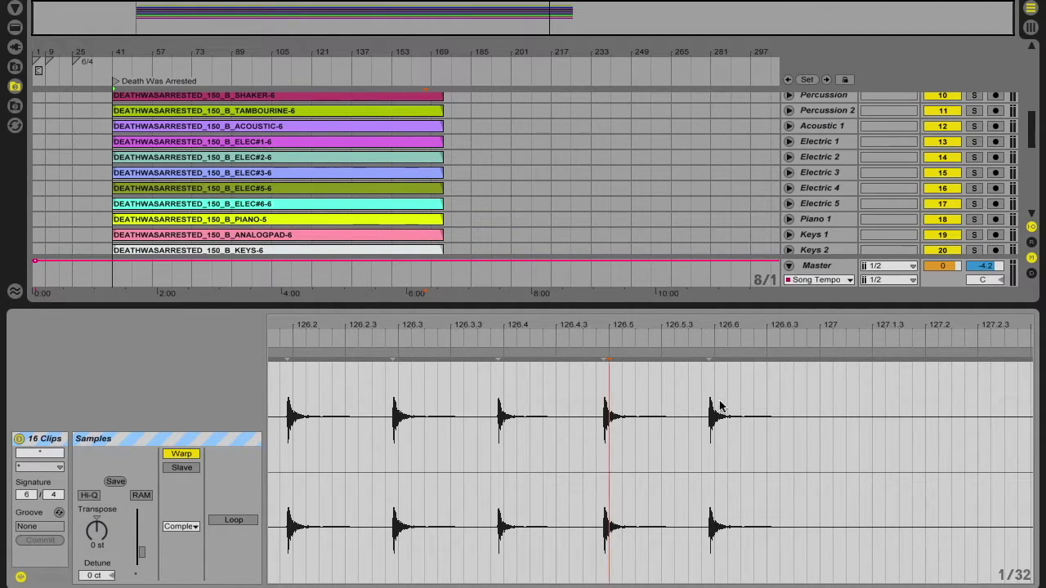
pyautogui.scroll(1, 719, 413)
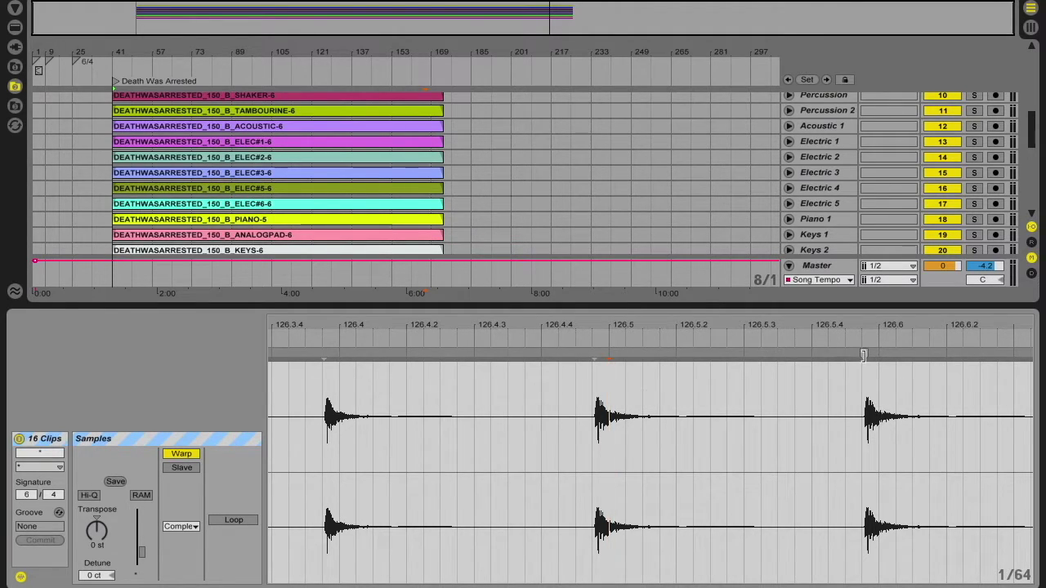
pyautogui.moveTo(863, 355); pyautogui.dragTo(879, 355)
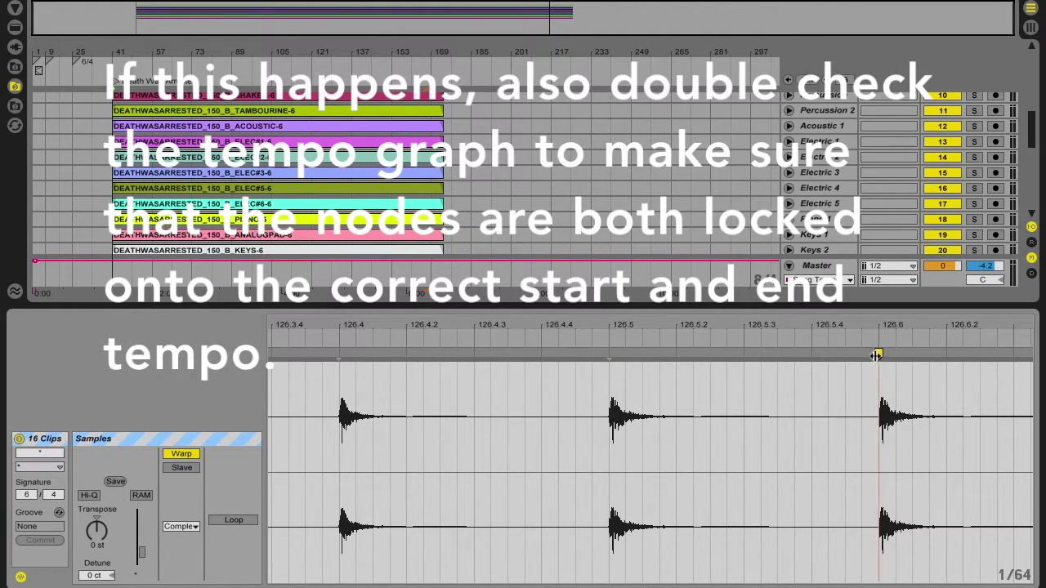
# Step: Check that the clicks from bar 126 back to about bar 120 fall on the grid lines
pyautogui.press('-')
pyautogui.hscroll(-4, 634, 429)
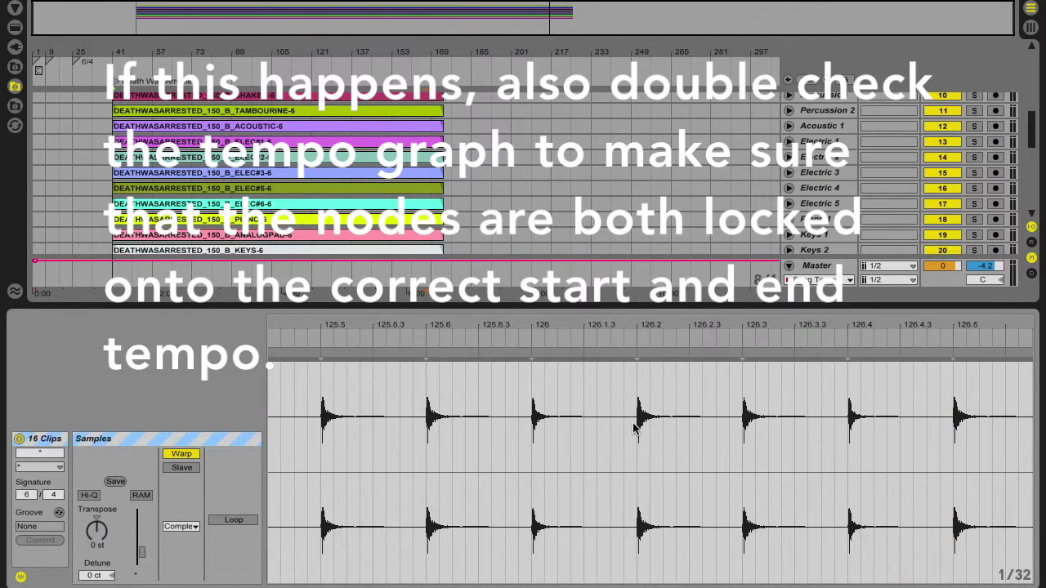
pyautogui.hscroll(-5, 634, 429)
pyautogui.hscroll(-10, 635, 429)
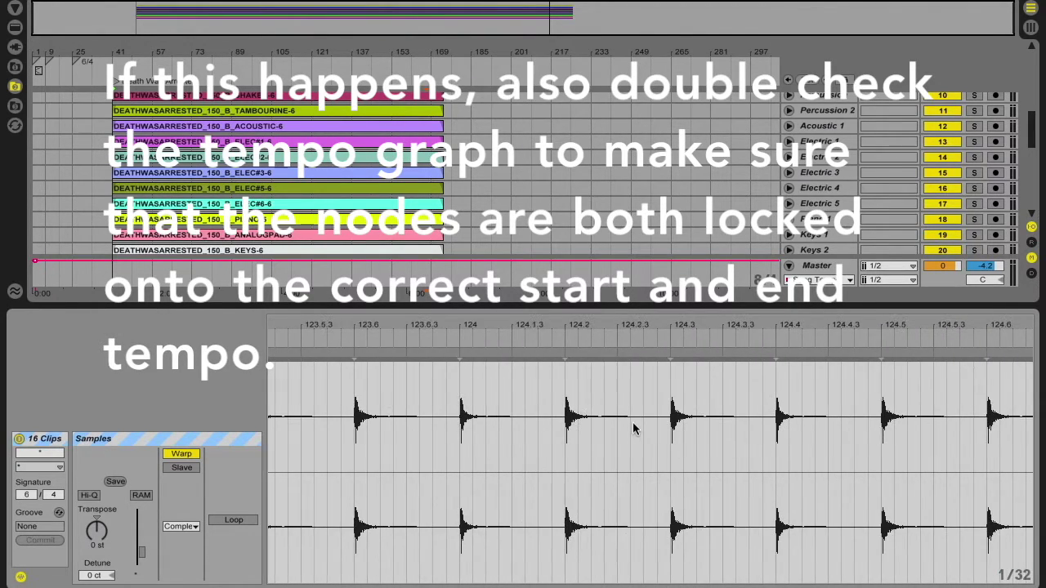
pyautogui.hscroll(-12, 634, 429)
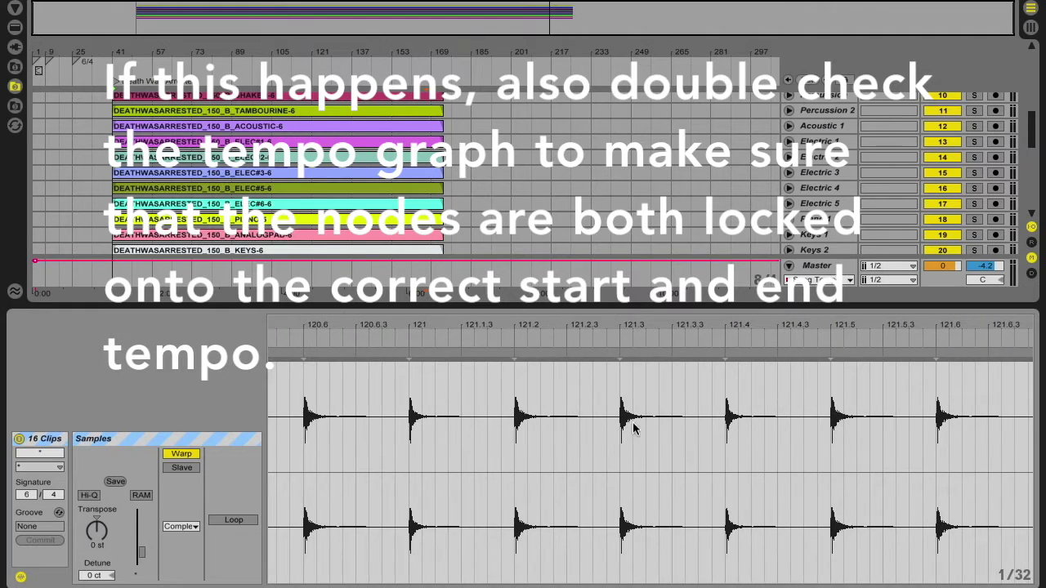
pyautogui.scroll(-5, 632, 425)
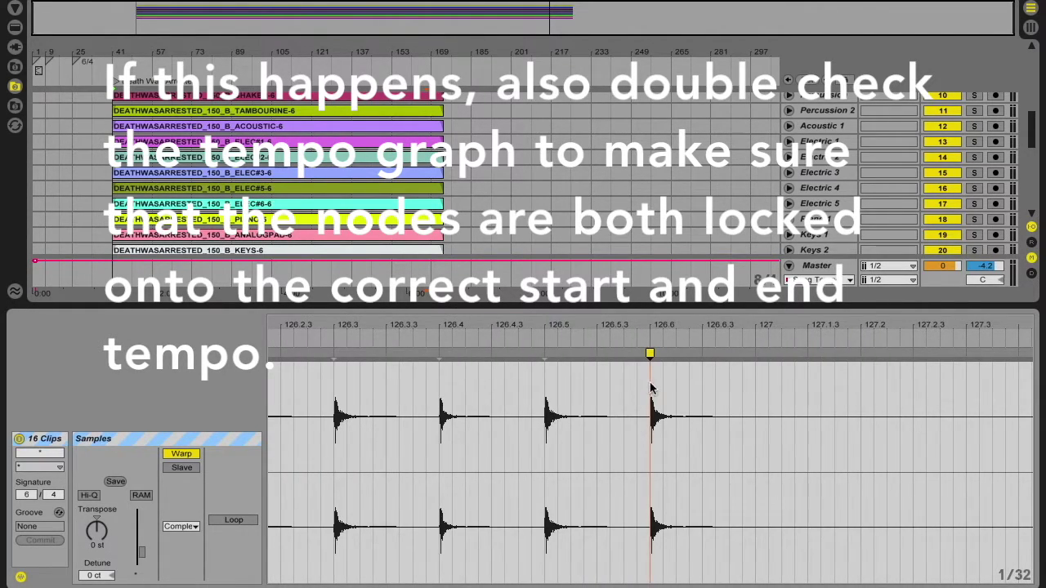
# Step: Inspect the final warp marker at 126.6 against its transient and review the click alignment across the closing bars
pyautogui.scroll(5, 651, 385)
pyautogui.scroll(5, 651, 385)
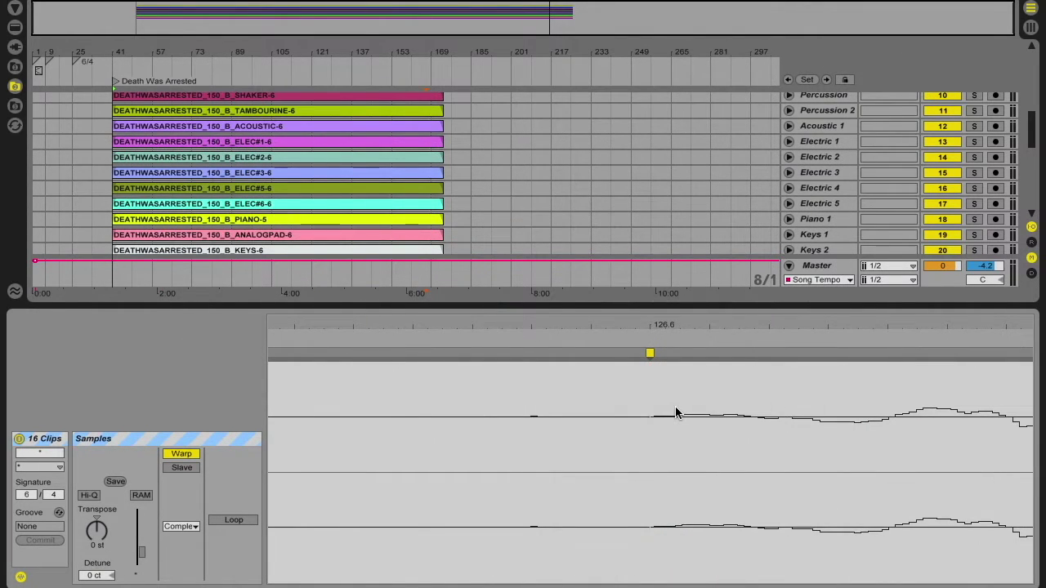
pyautogui.scroll(-5, 676, 414)
pyautogui.scroll(-10, 677, 413)
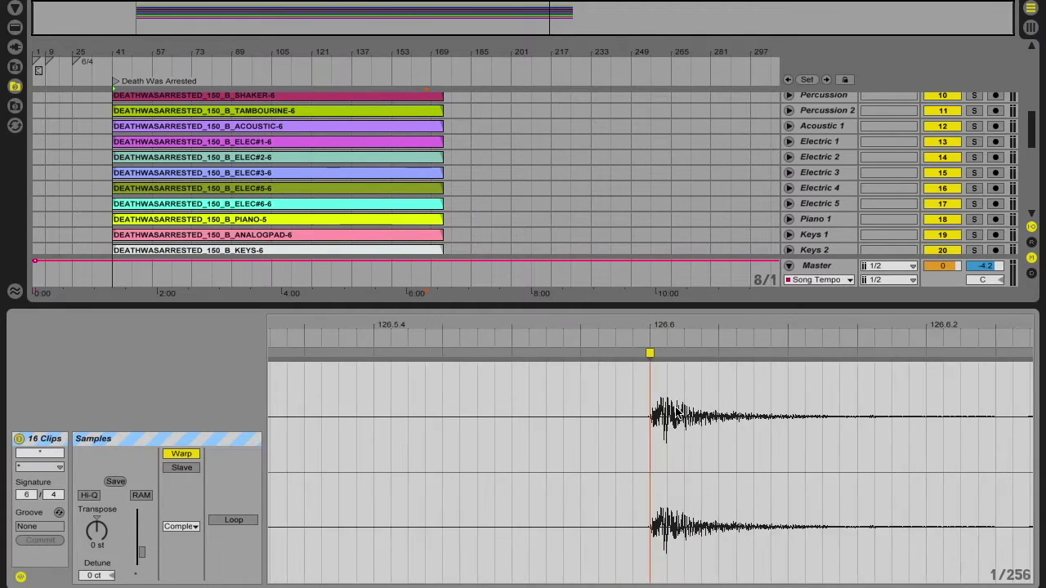
pyautogui.scroll(-8, 548, 394)
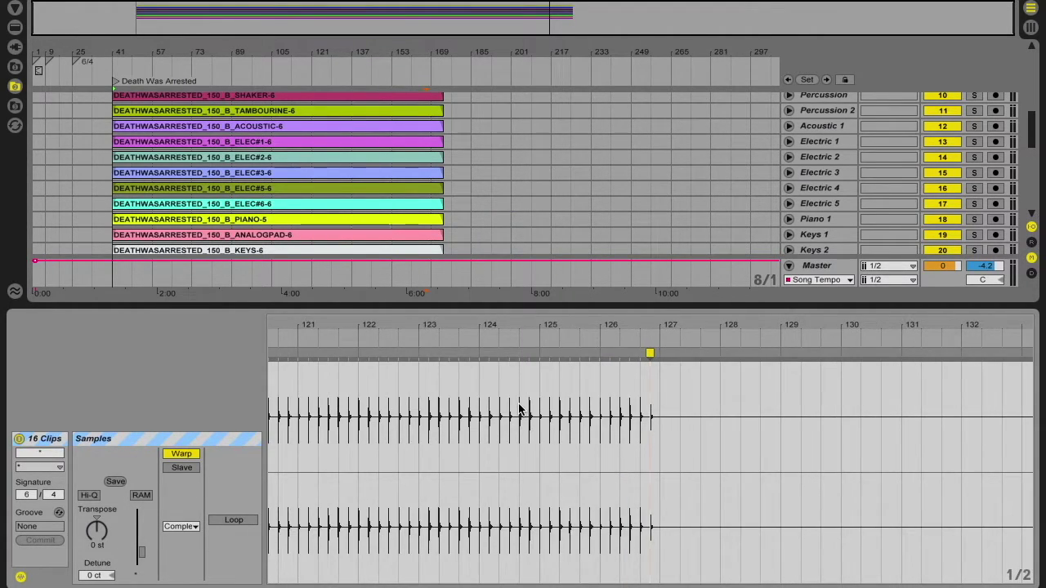
pyautogui.scroll(2, 519, 408)
pyautogui.hscroll(-10, 519, 408)
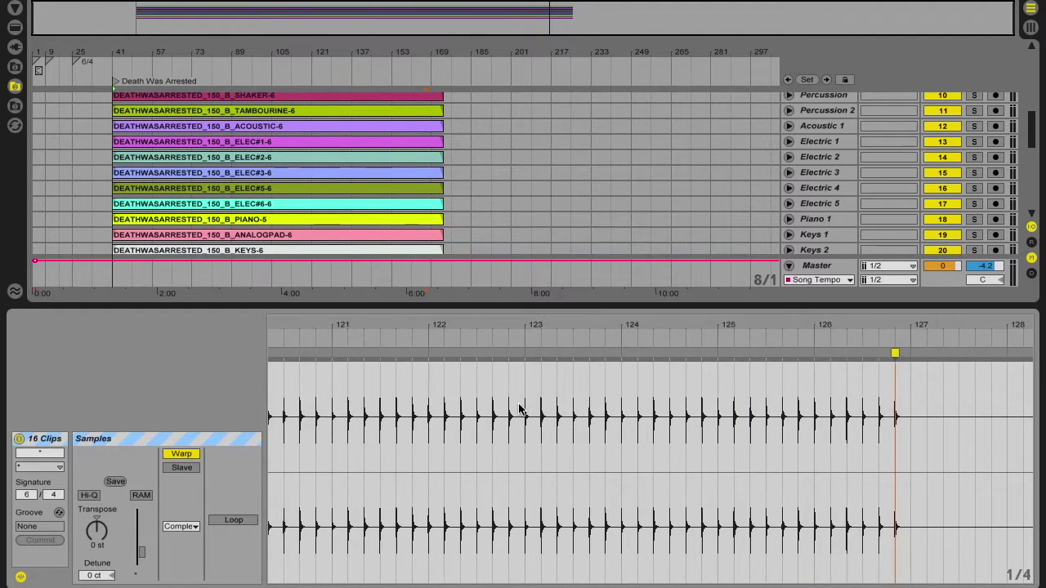
# Step: Check the click transients against the grid from bar 126 back to about bar 9, and close the clip view
pyautogui.hscroll(-20, 519, 408)
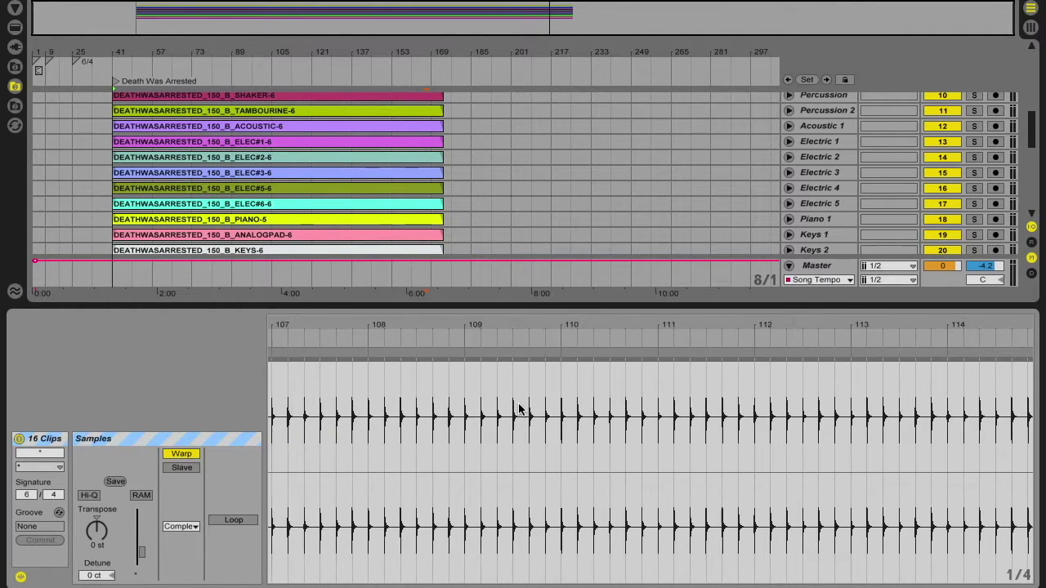
pyautogui.hscroll(-20, 519, 409)
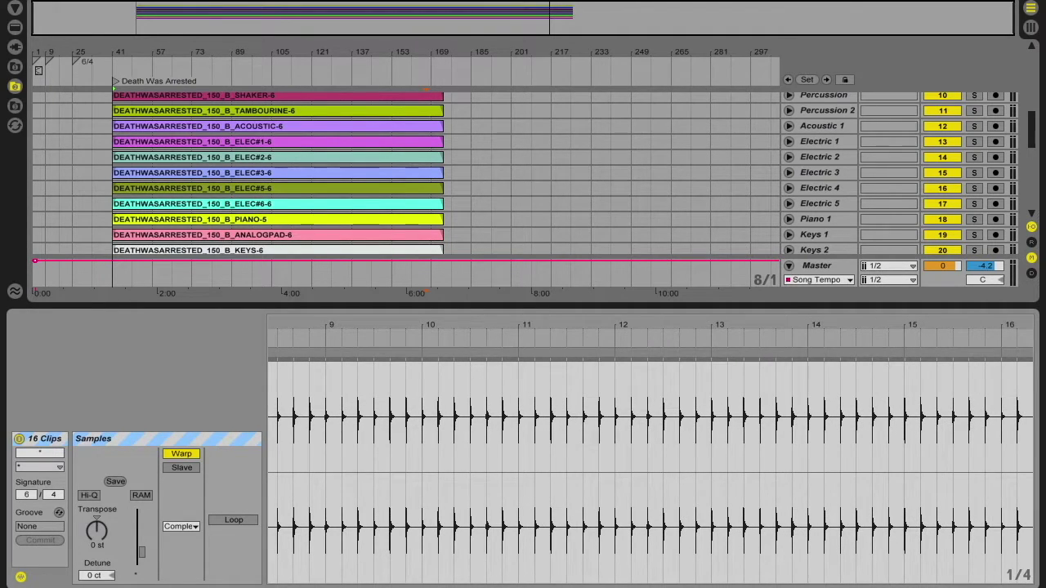
pyautogui.hotkey('ctrl', 'alt', 'l')
pyautogui.scroll(6, 392, 148)
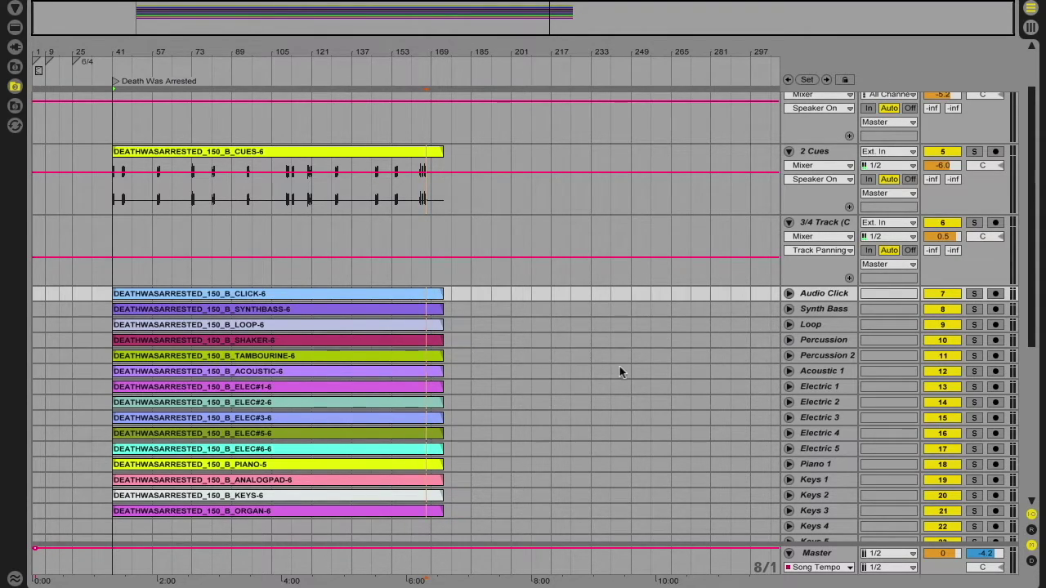
# Step: Enlarge the Master track to view its Song Tempo automation, collapse it again and return to the start of the cues clip
pyautogui.moveTo(813, 546); pyautogui.dragTo(813, 361)
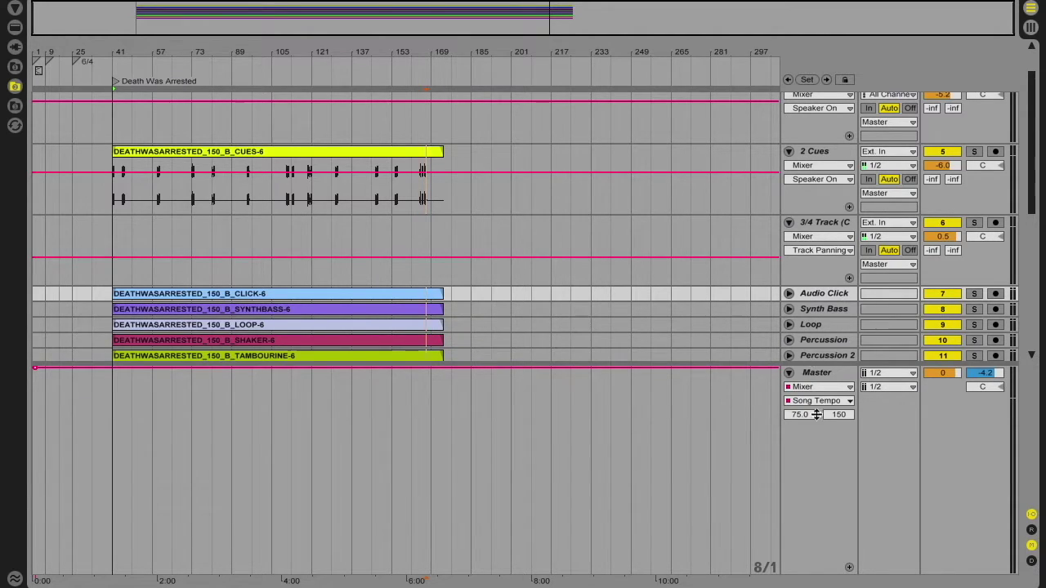
pyautogui.moveTo(812, 360); pyautogui.dragTo(813, 561)
pyautogui.scroll(2, 389, 144)
pyautogui.scroll(-4, 390, 144)
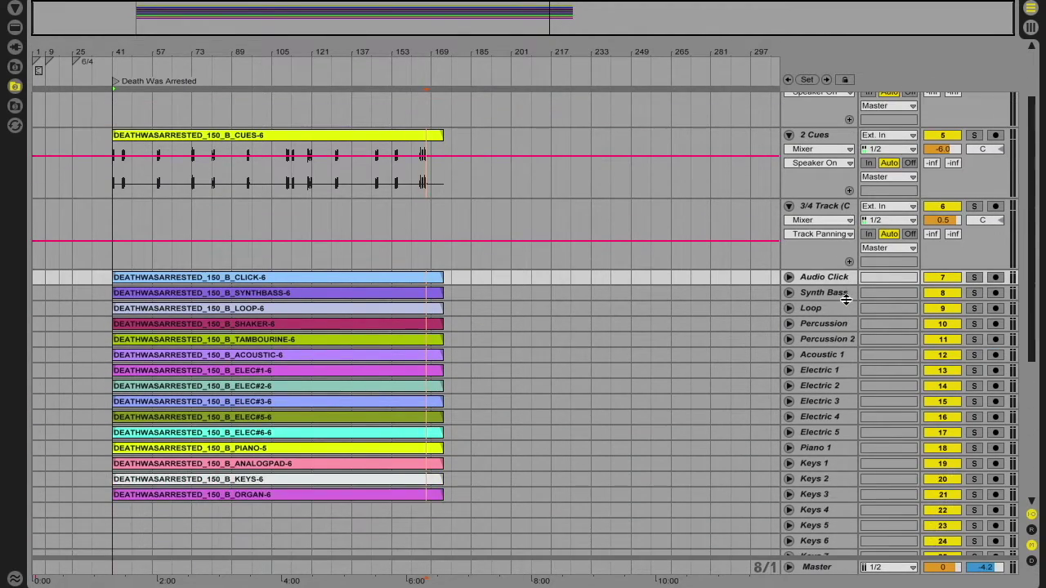
pyautogui.click(115, 166)
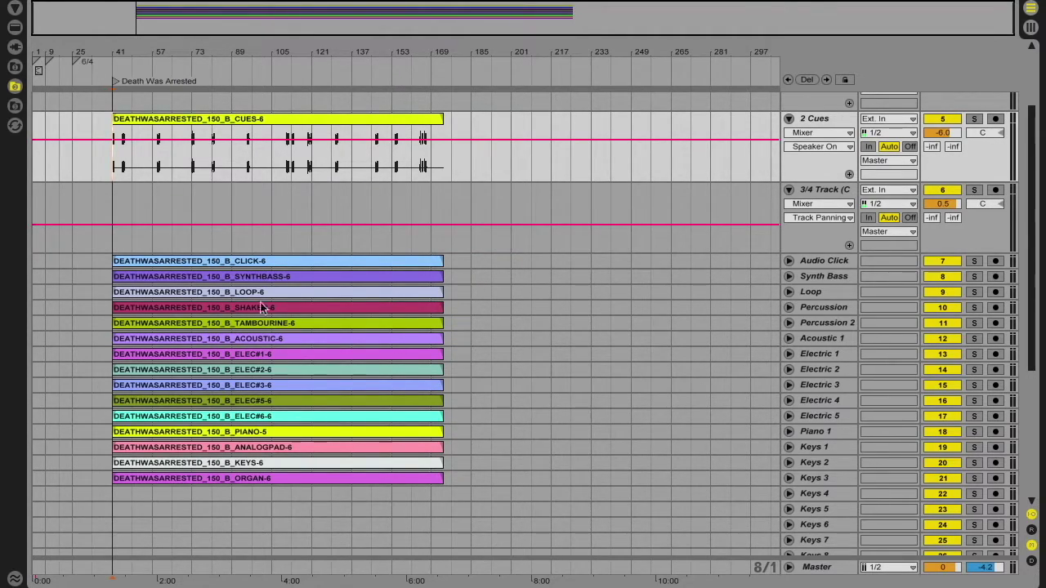
# Step: Transpose the synth bass, acoustic, electric, piano, analog pad, keys and organ clips together by -2 st
pyautogui.click(241, 281)
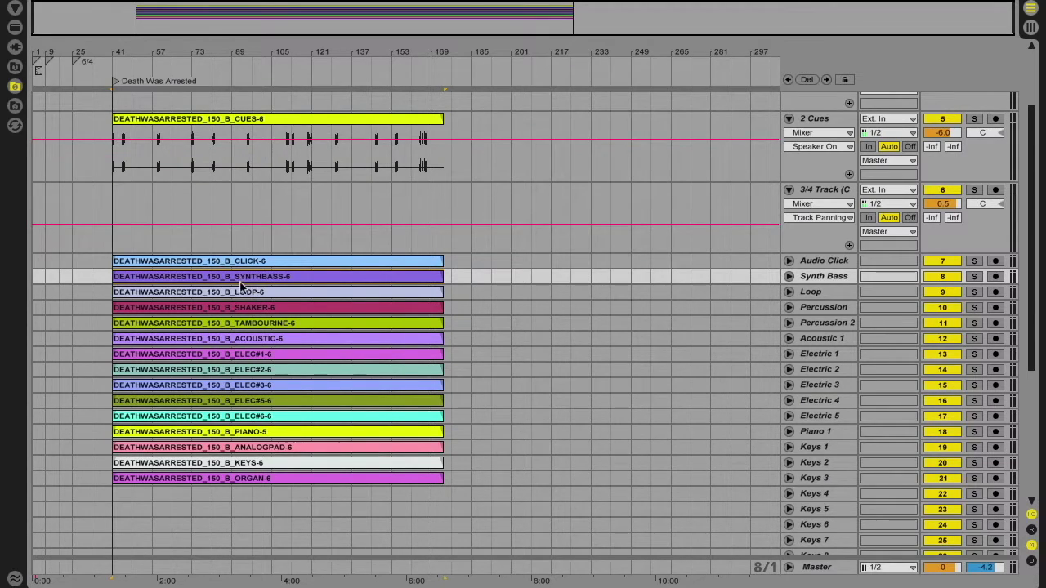
pyautogui.click(258, 340)
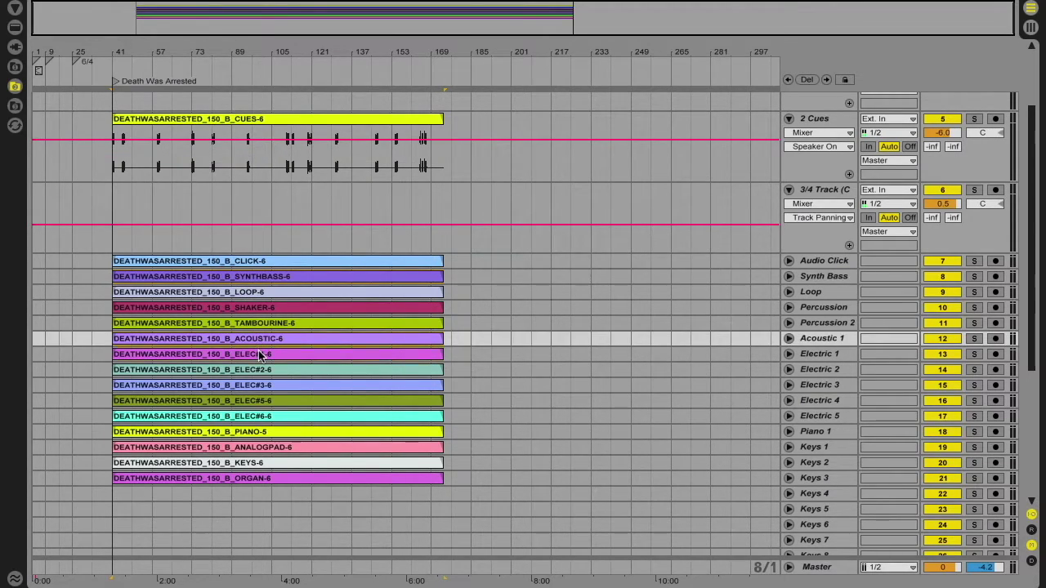
pyautogui.click(262, 355)
pyautogui.click(264, 370)
pyautogui.click(267, 386)
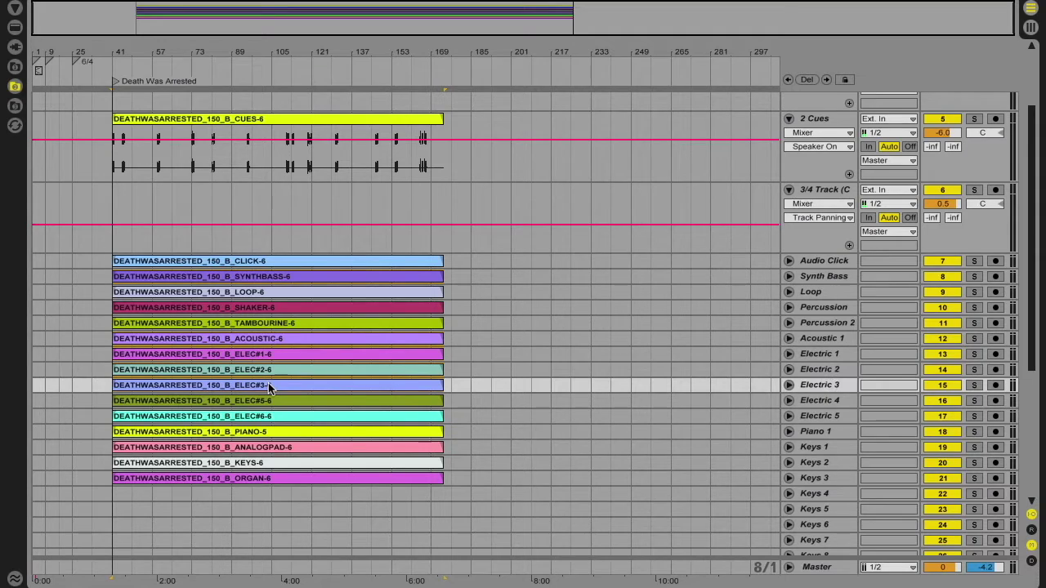
pyautogui.click(257, 402)
pyautogui.click(264, 418)
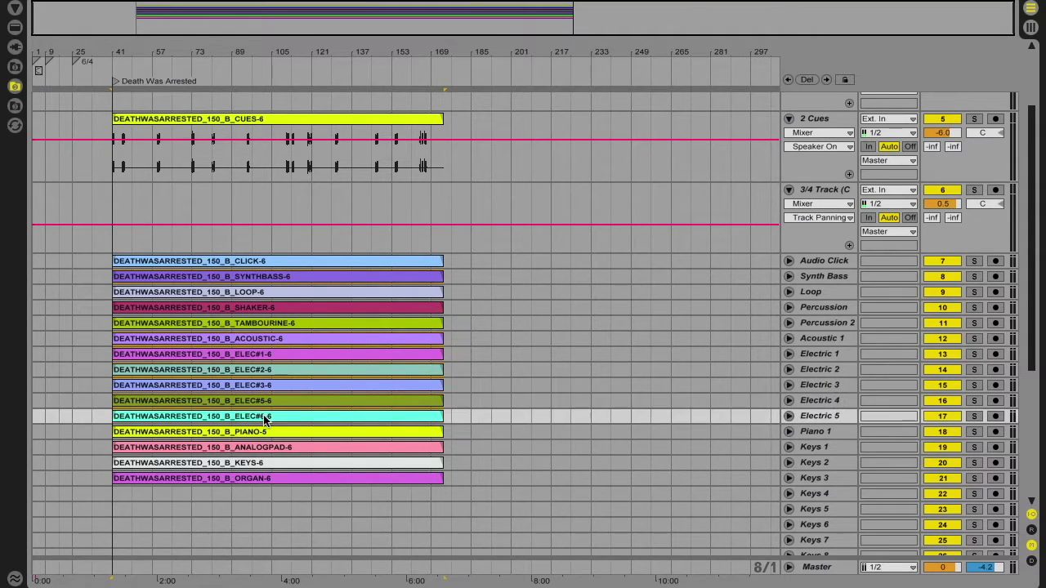
pyautogui.click(257, 433)
pyautogui.click(261, 448)
pyautogui.click(262, 464)
pyautogui.click(267, 478)
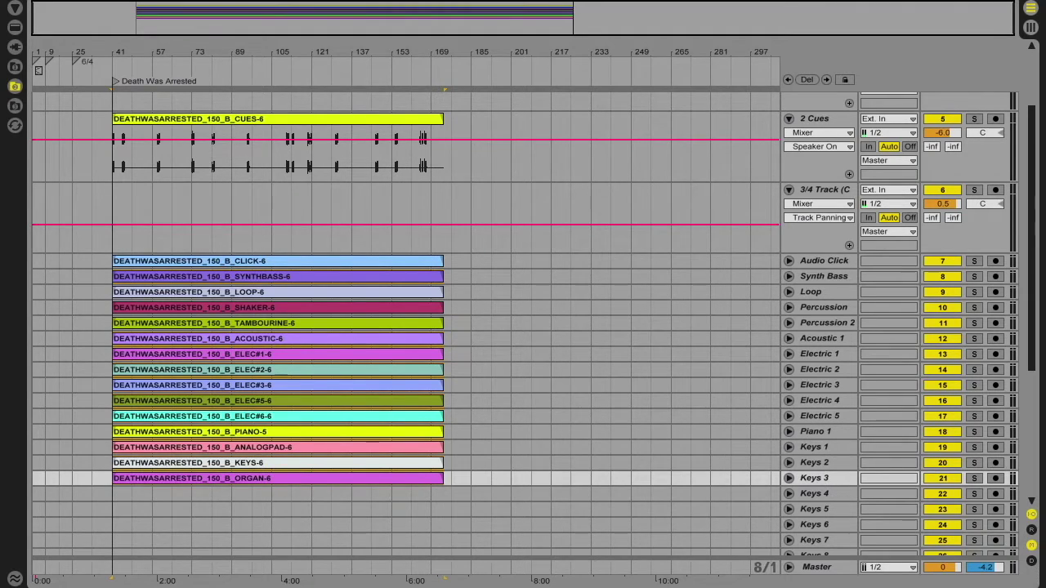
pyautogui.hotkey('ctrl', 'alt', 'l')
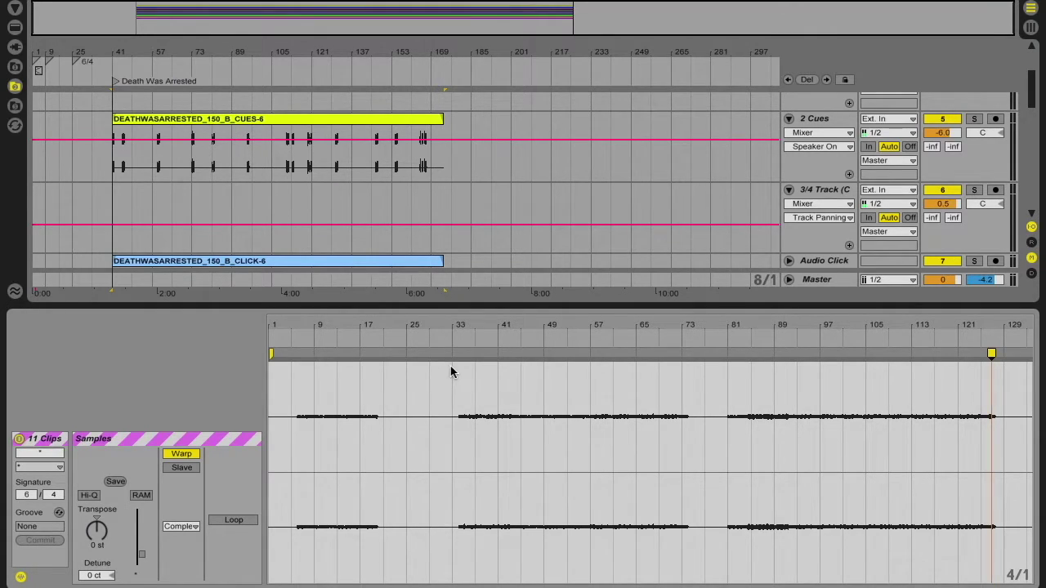
pyautogui.click(100, 533)
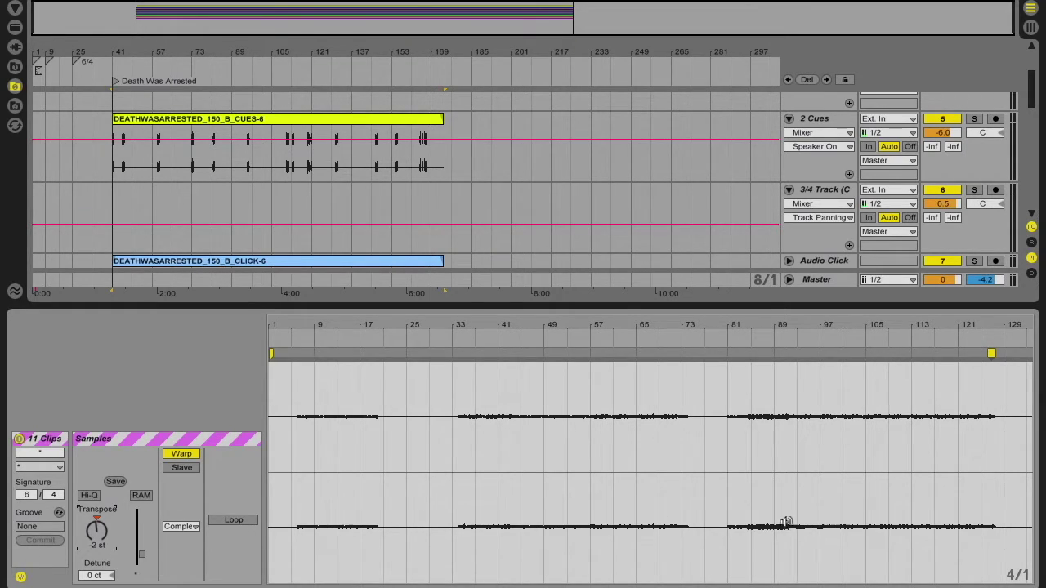
pyautogui.hotkey('ctrl', 'alt', 'l')
pyautogui.scroll(-3, 617, 332)
pyautogui.scroll(5, 618, 333)
pyautogui.scroll(-1, 618, 333)
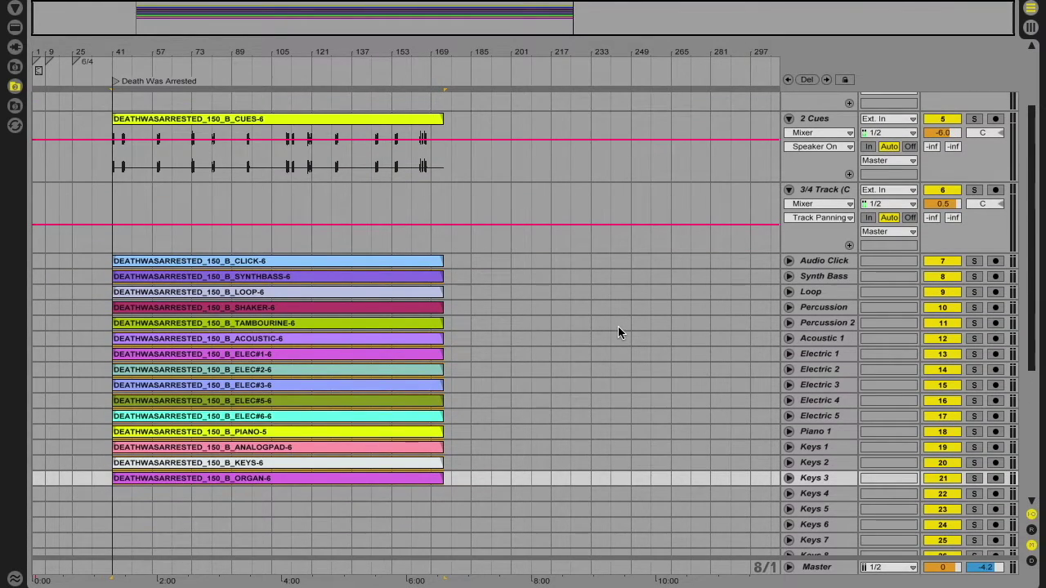
# Step: Deactivate the Audio Click track
pyautogui.scroll(3, 618, 329)
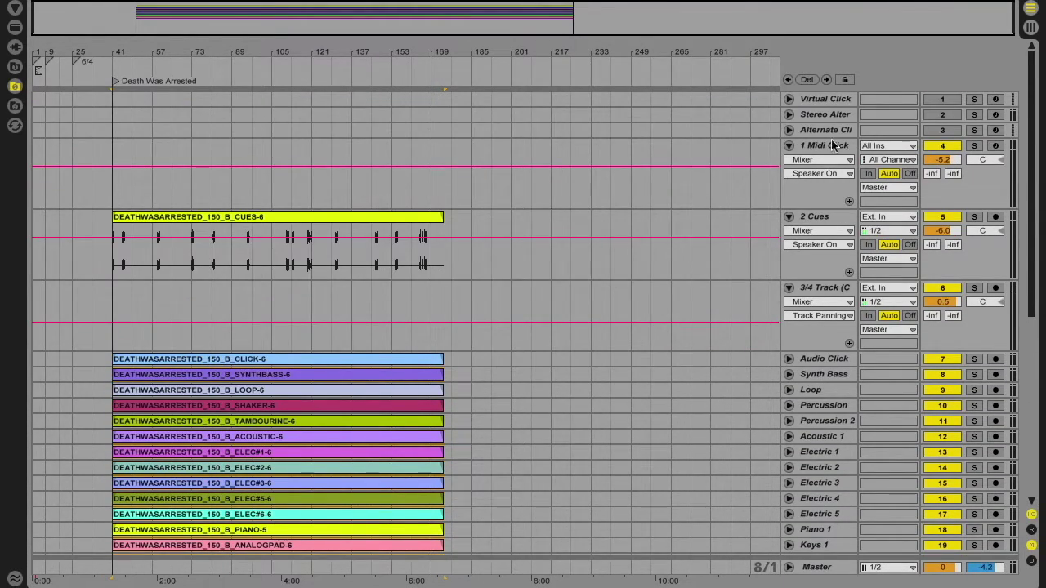
pyautogui.click(817, 361)
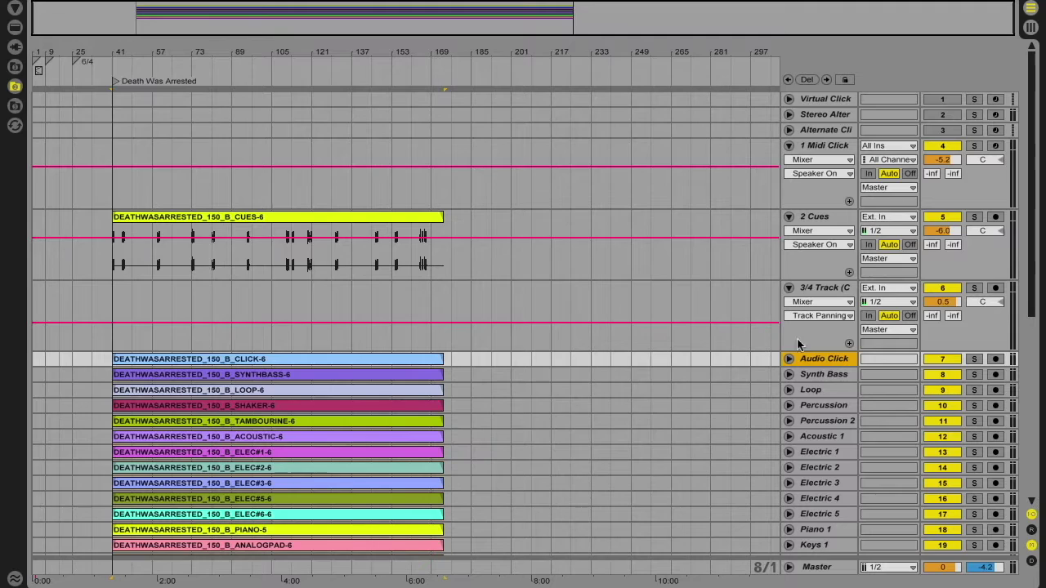
pyautogui.click(943, 360)
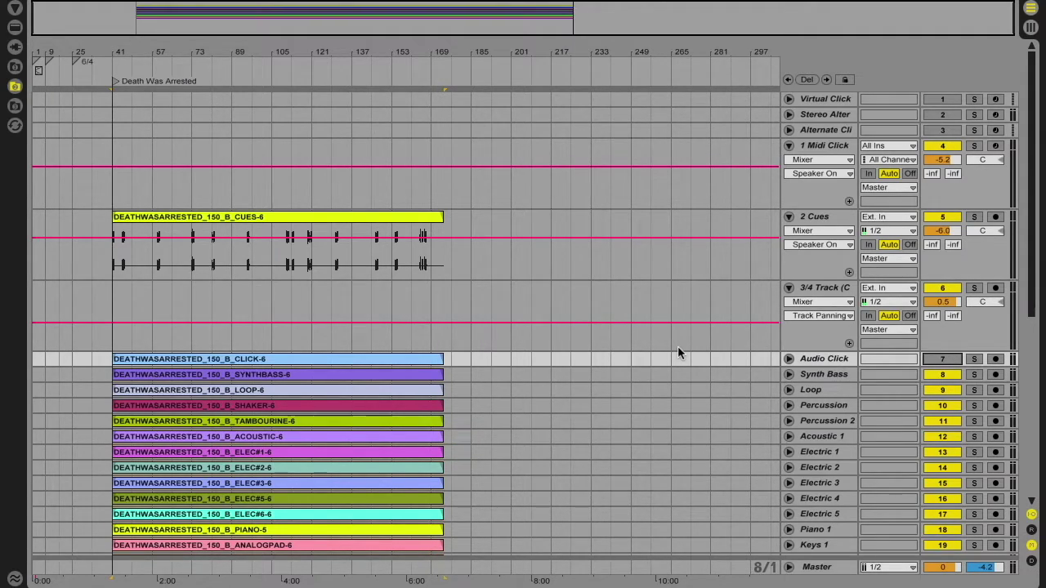
# Step: Open the 3 Loop (6/4 Fast) clip on 1 Midi Click in the Session View row for Death Was Arrested (NP)
pyautogui.click(815, 146)
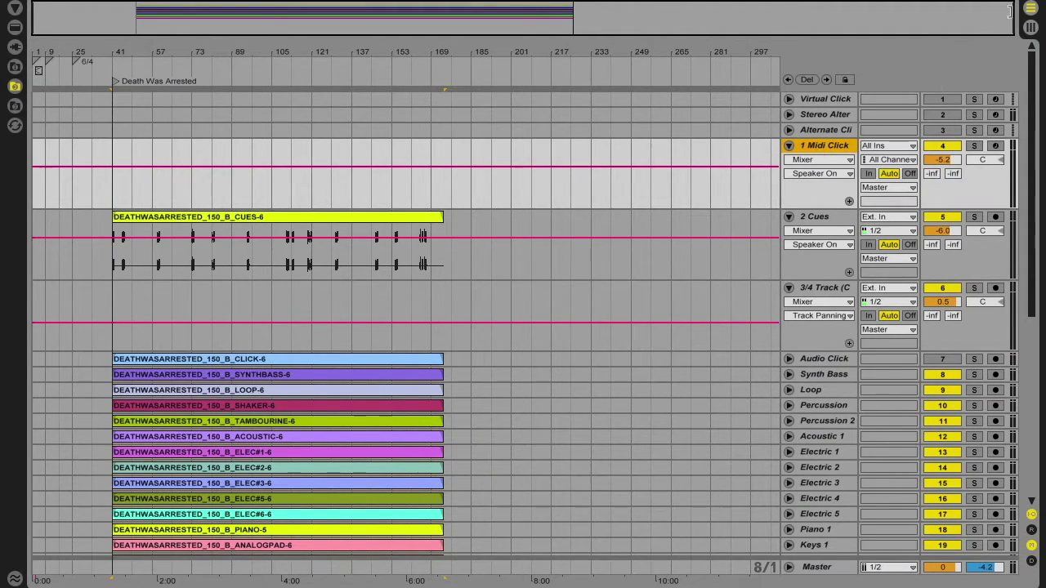
pyautogui.press('Tab')
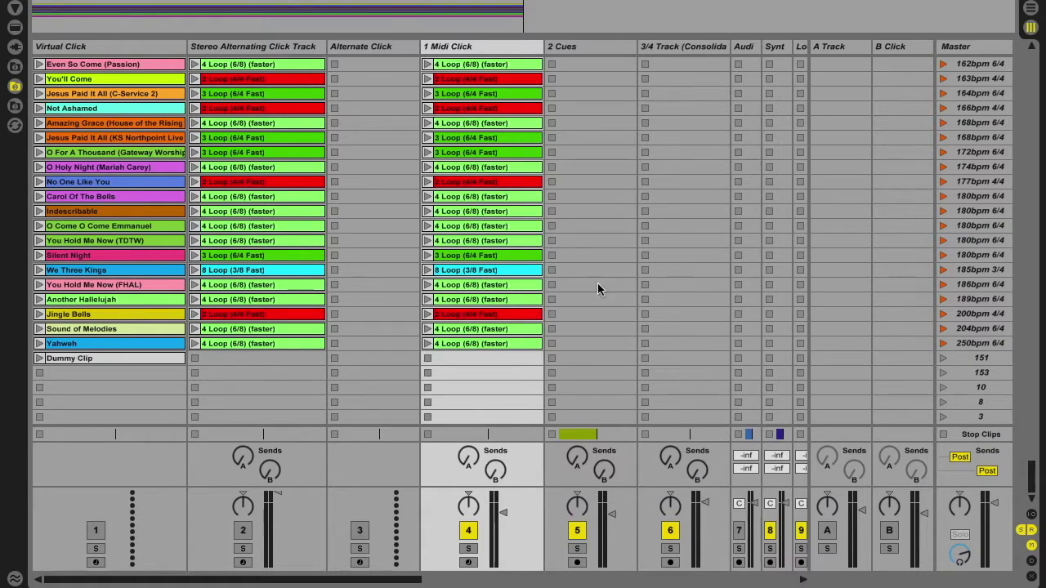
pyautogui.scroll(5, 604, 287)
pyautogui.scroll(12, 605, 287)
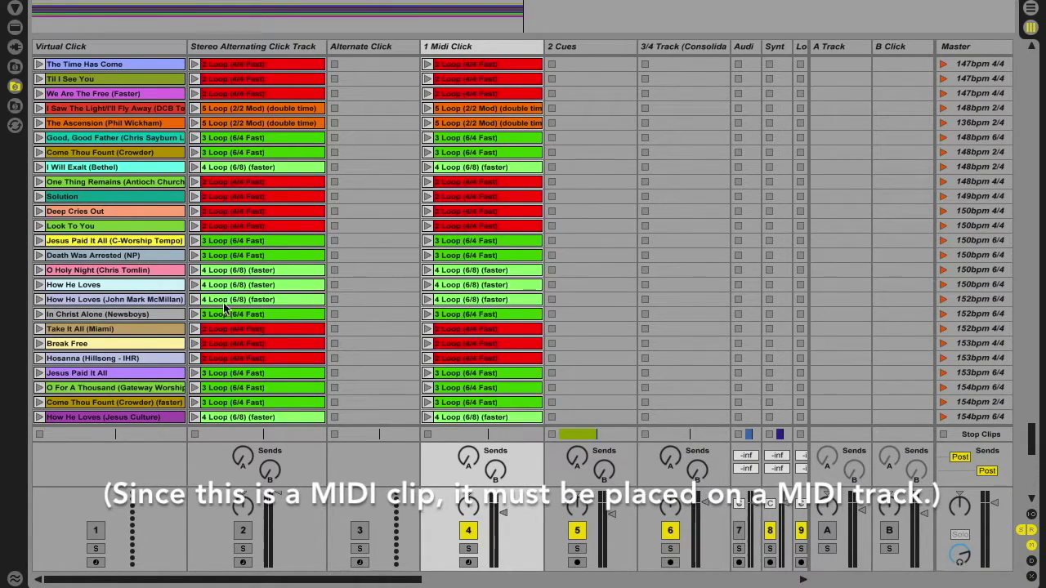
pyautogui.click(462, 257)
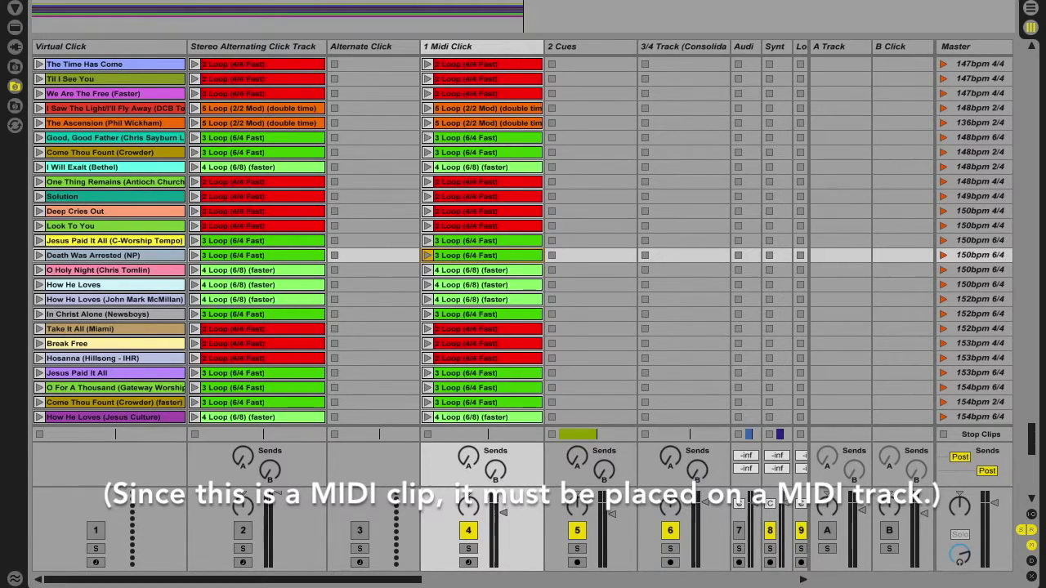
pyautogui.doubleClick(475, 257)
pyautogui.scroll(-1, 609, 429)
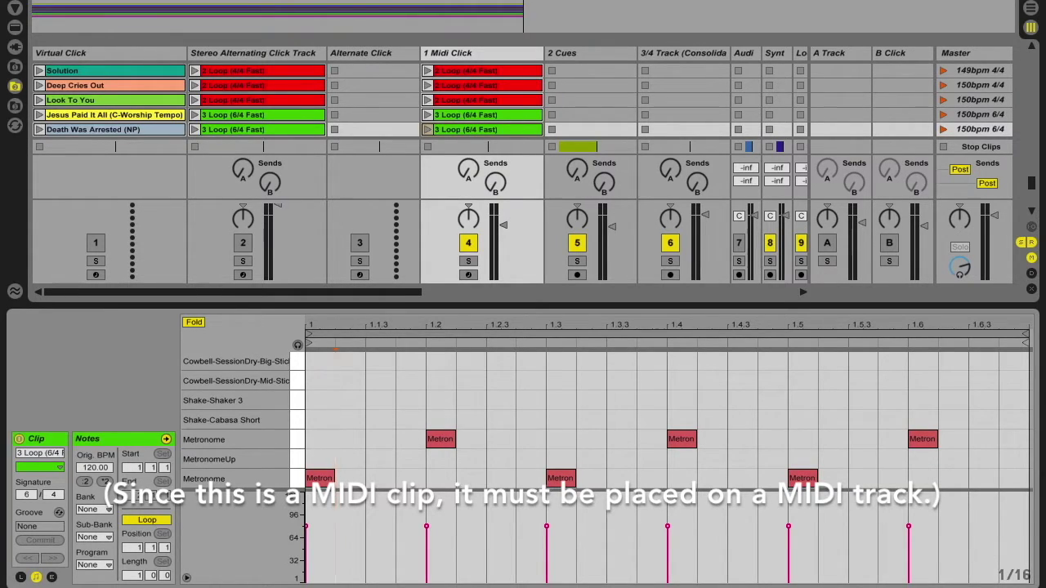
# Step: Look through the device chain on the 1 Midi Click track, including Impulse and Saturator
pyautogui.hotkey('shift', 'Tab')
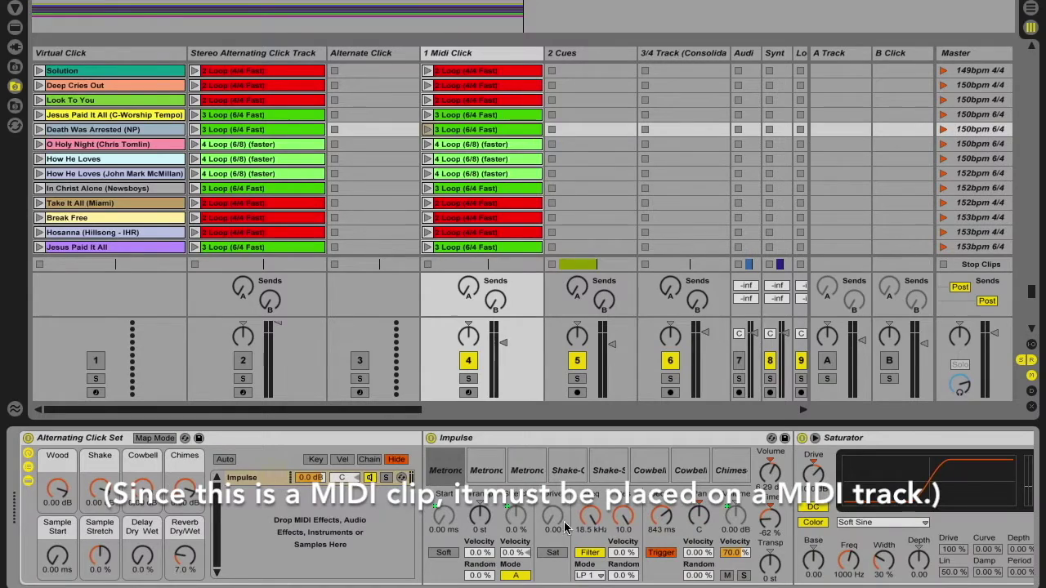
pyautogui.hscroll(5, 678, 477)
pyautogui.hscroll(-5, 678, 477)
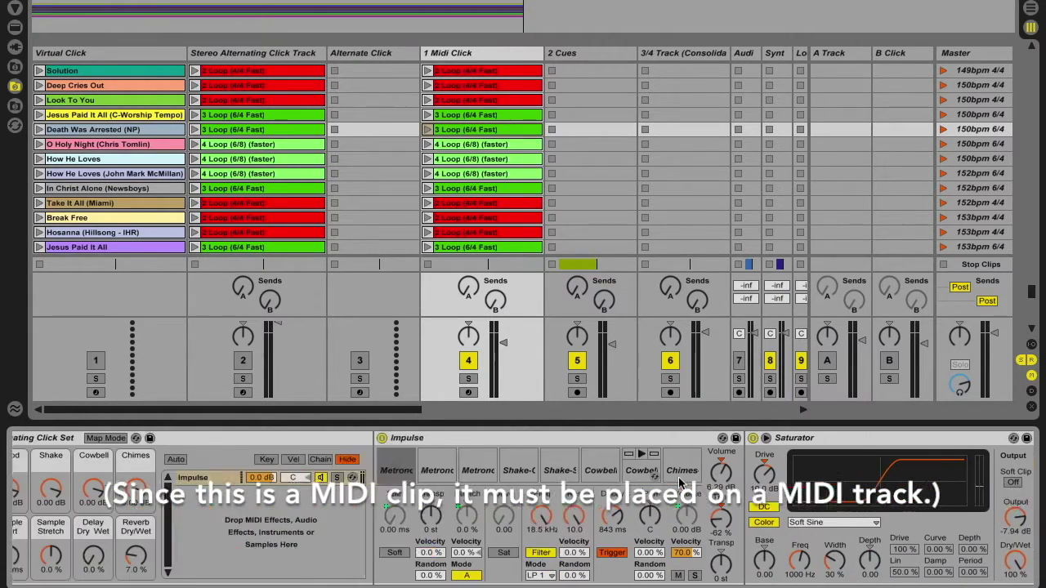
# Step: Paste the 3 Loop (6/4 Fast) clip onto the 1 Midi Click track at bar 41 of the arrangement
pyautogui.hotkey('ctrl', 'alt', 'l')
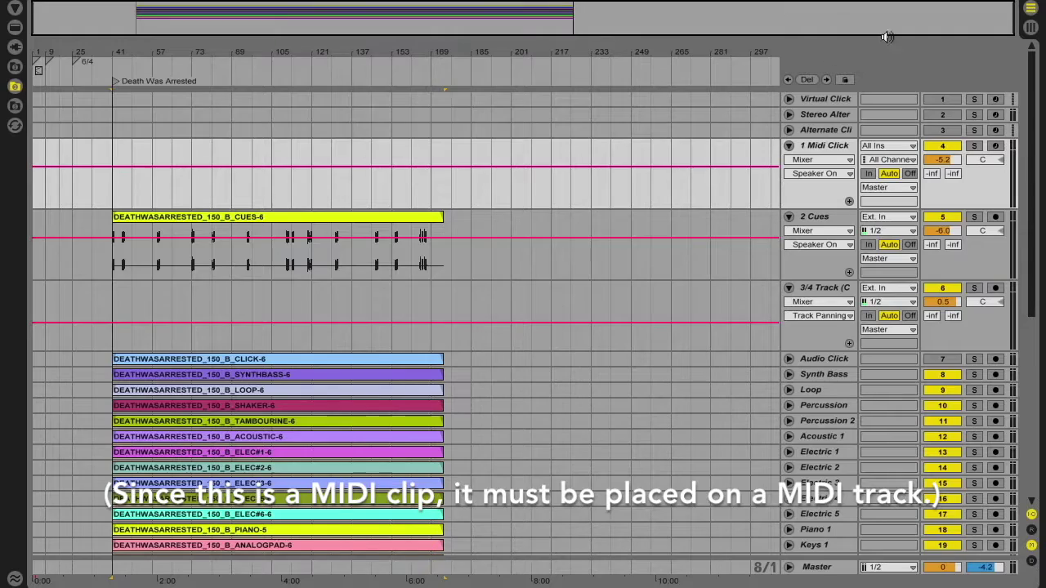
pyautogui.click(1030, 9)
pyautogui.click(113, 195)
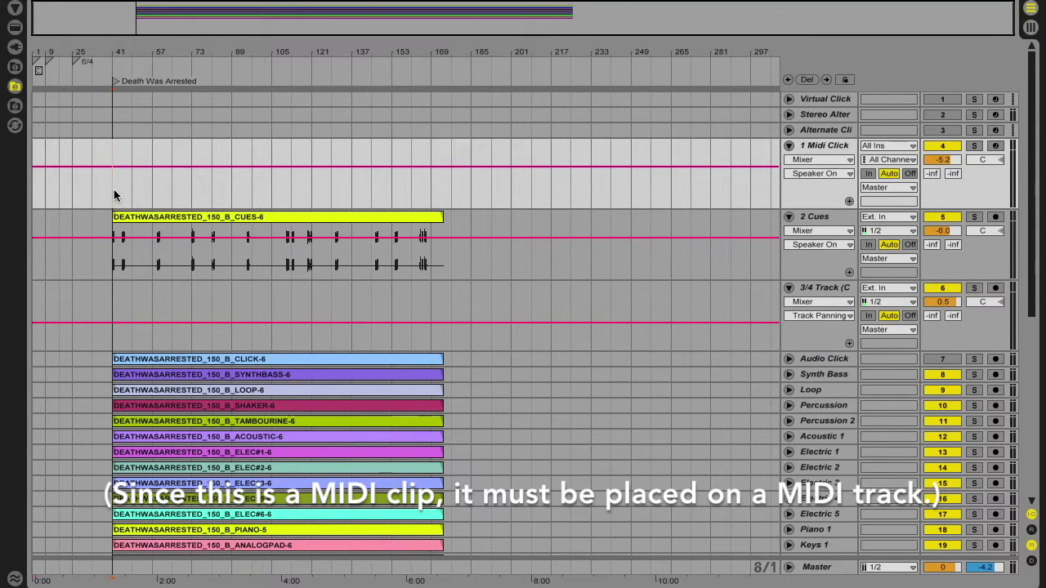
pyautogui.hotkey('ctrl', 'v')
# Step: Extend the MIDI click loop from bar 41 across the song to bar 169
pyautogui.press('+')
pyautogui.press('+')
pyautogui.press('+')
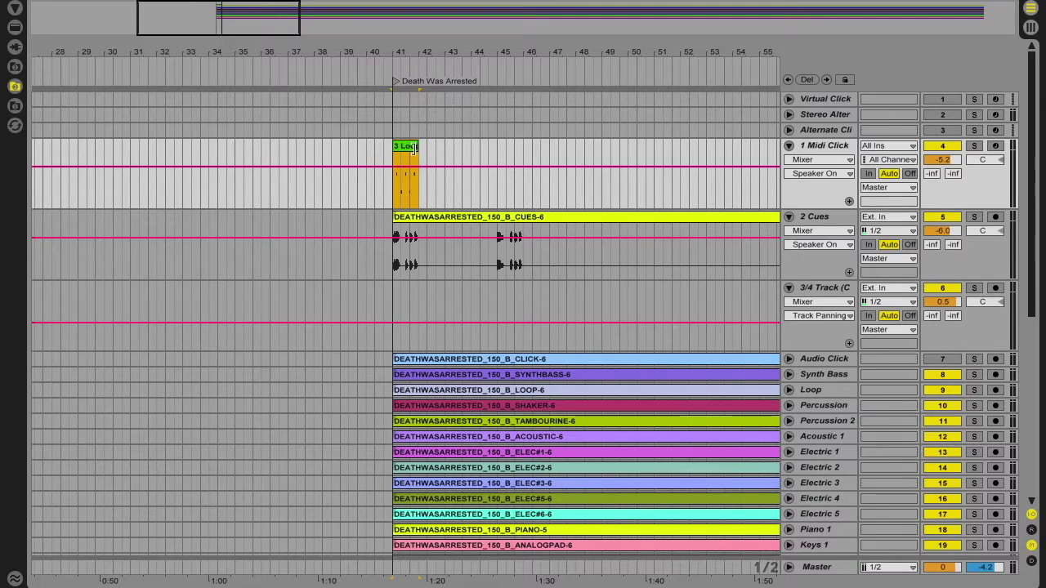
pyautogui.moveTo(414, 148); pyautogui.dragTo(731, 144)
pyautogui.press('+')
pyautogui.press('+')
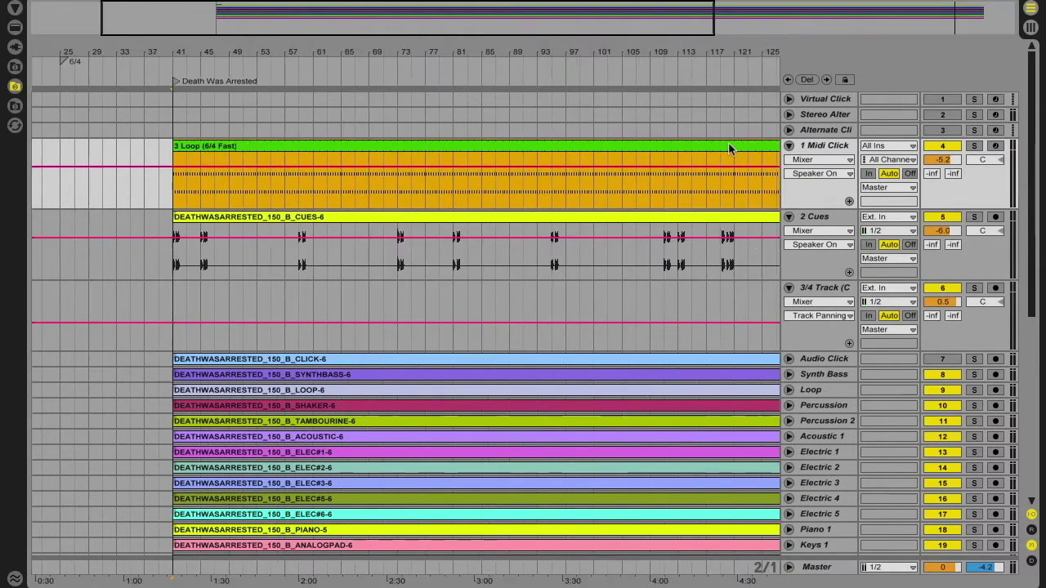
# Step: Trim the end of the MIDI click clip back to bar 167, where the last cue ends
pyautogui.hscroll(15, 617, 206)
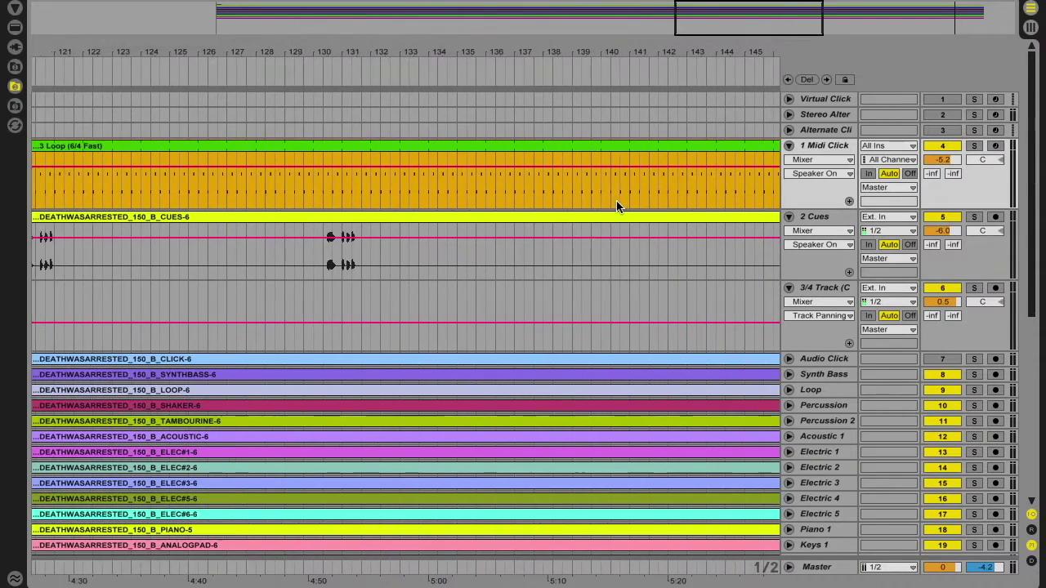
pyautogui.hscroll(2, 617, 206)
pyautogui.press('+')
pyautogui.press('+')
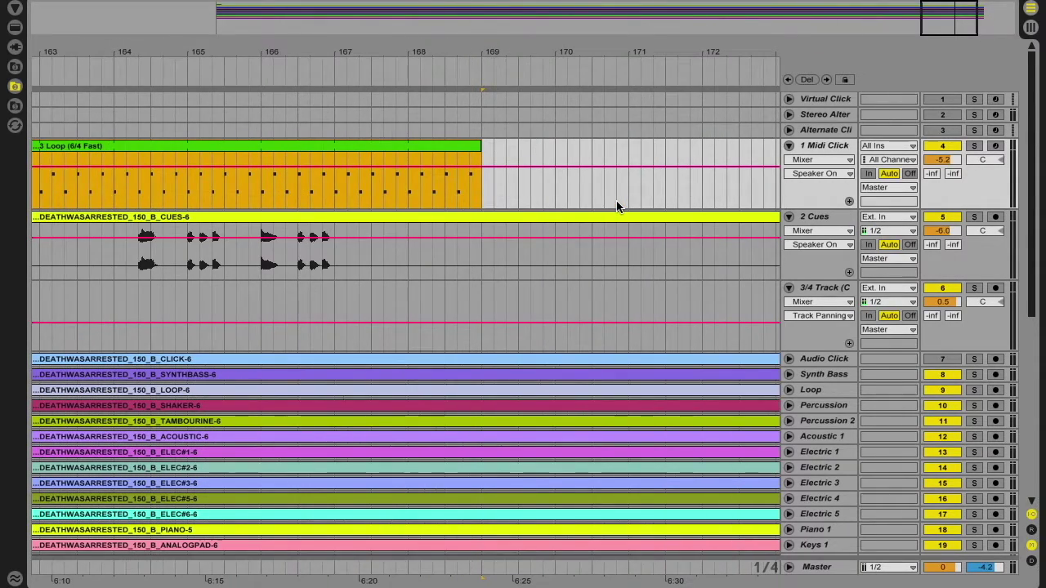
pyautogui.moveTo(505, 159); pyautogui.dragTo(366, 161)
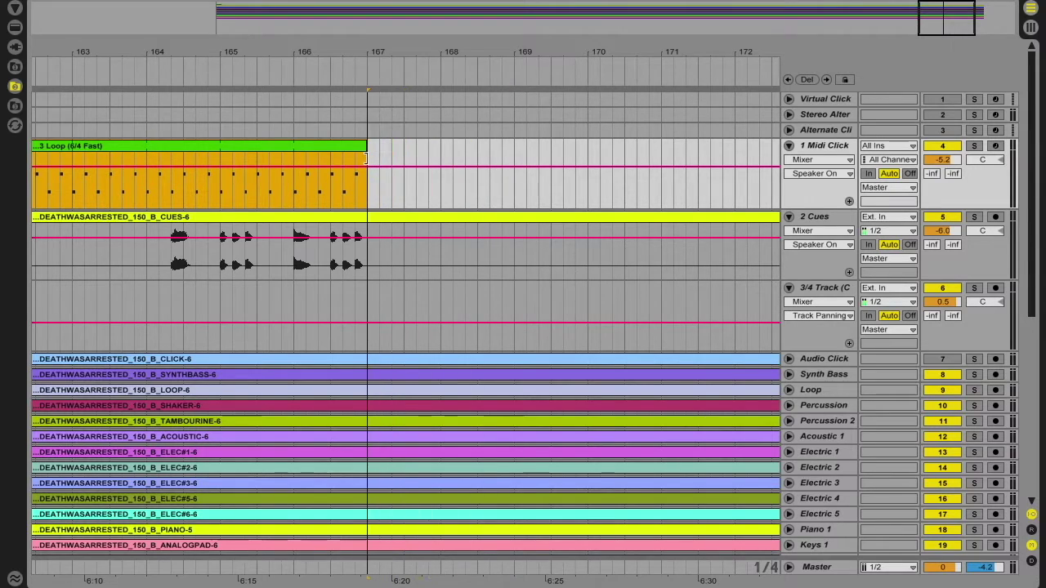
pyautogui.click(326, 194)
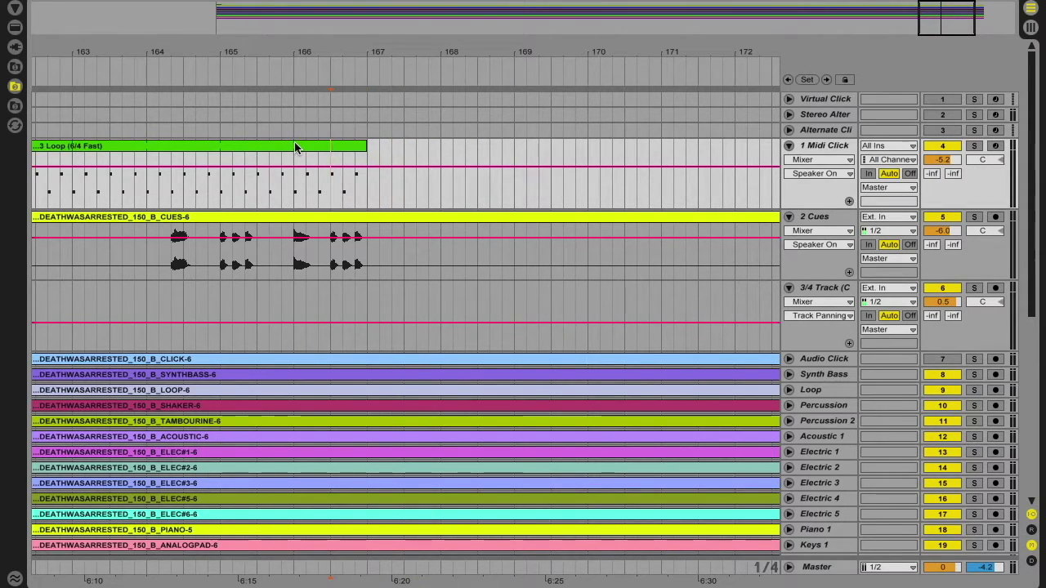
# Step: Delete the section from about bar 133 to bar 145 across the tracks from 1 Midi Click down to Keys 4
pyautogui.press('-')
pyautogui.press('-')
pyautogui.press('-')
pyautogui.press('-')
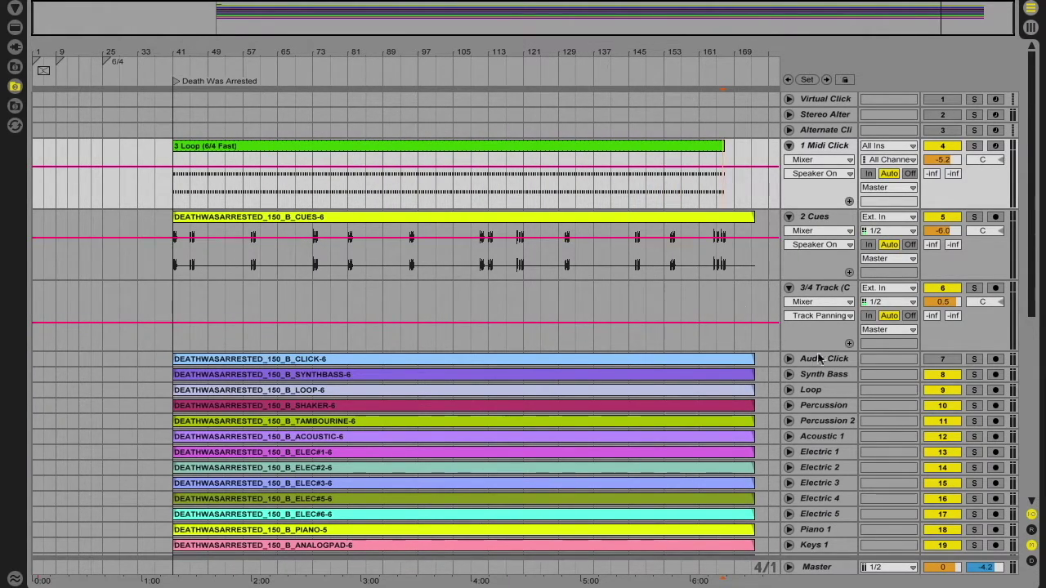
pyautogui.scroll(-1, 661, 309)
pyautogui.scroll(1, 661, 308)
pyautogui.moveTo(586, 187); pyautogui.dragTo(633, 464)
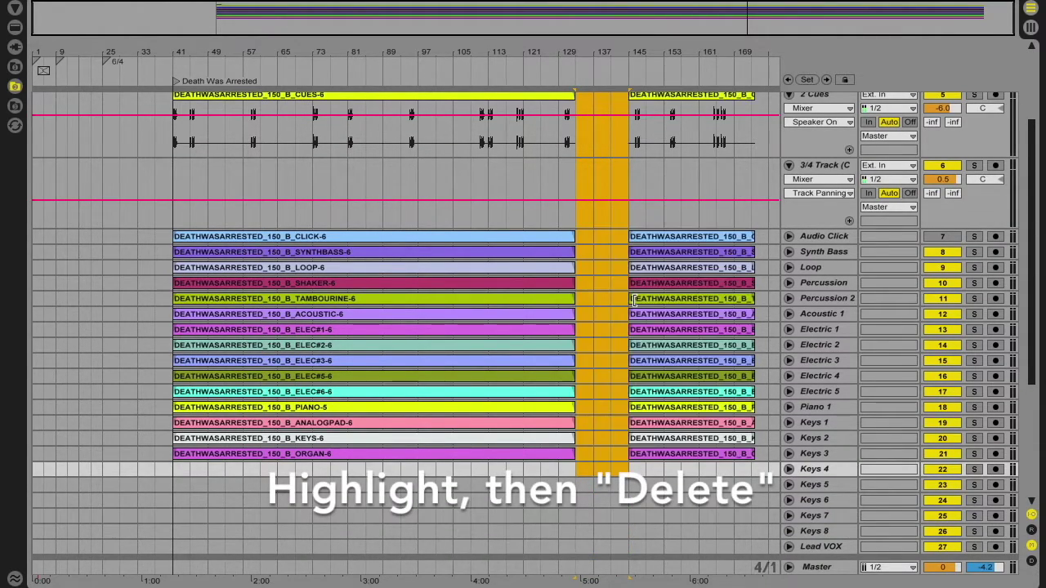
pyautogui.press('Delete')
pyautogui.scroll(5, 615, 266)
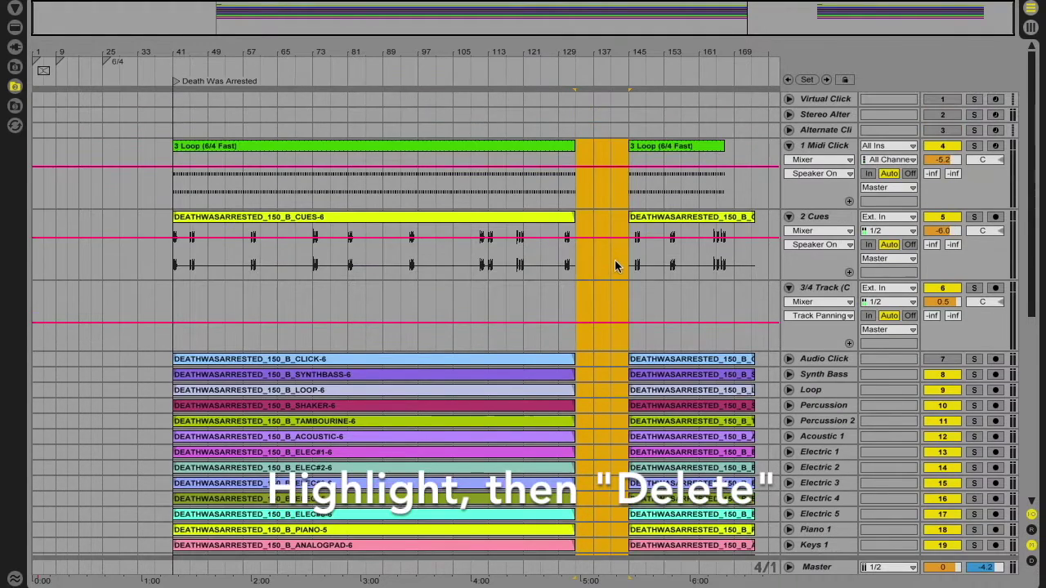
# Step: Move the second 1 Midi Click clip earlier so that it joins the first clip at about bar 133
pyautogui.click(674, 149)
pyautogui.scroll(-3, 675, 150)
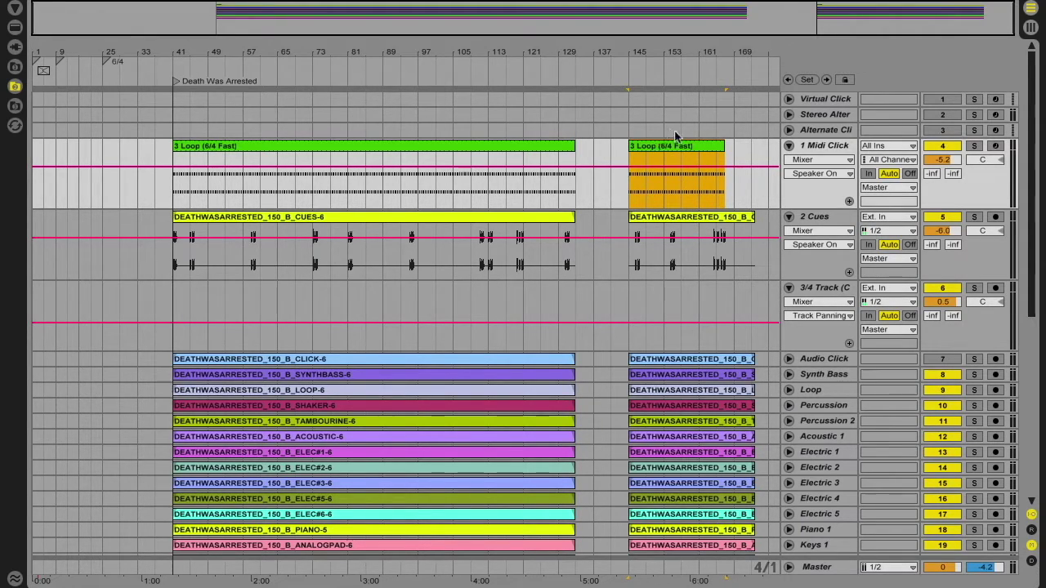
pyautogui.moveTo(680, 147); pyautogui.dragTo(625, 148)
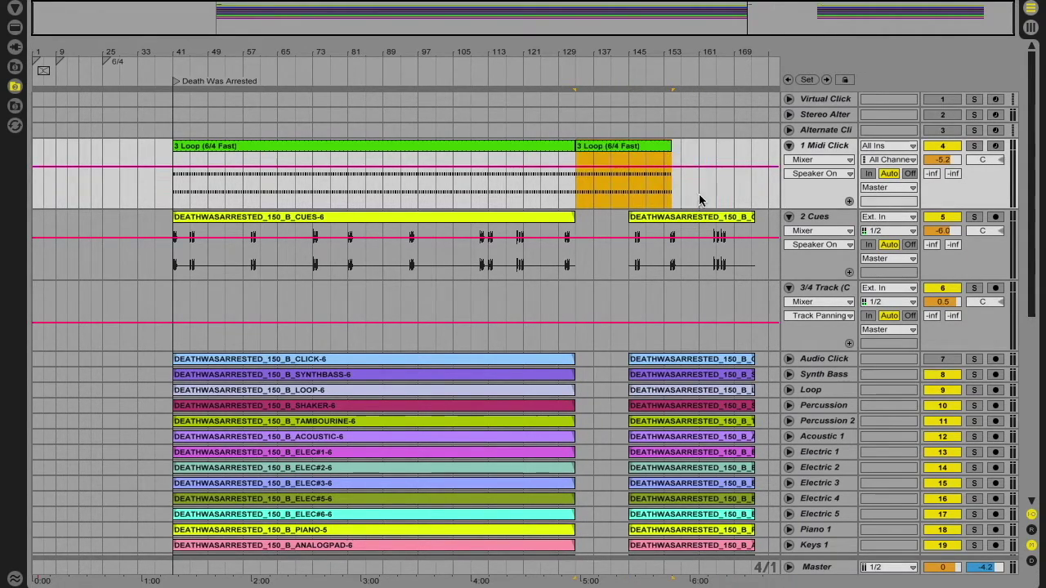
# Step: Move all the later clips from 2 Cues down to Keys 3 earlier to close the gap at about bar 133
pyautogui.click(701, 226)
pyautogui.scroll(-2, 700, 227)
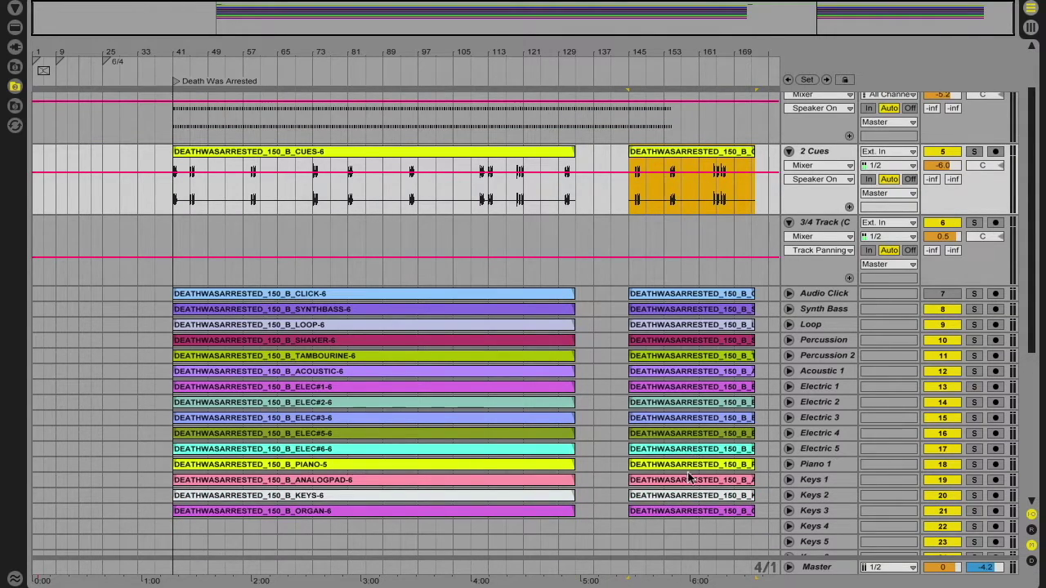
pyautogui.keyDown('shift'); pyautogui.click(704, 511); pyautogui.keyUp('shift')
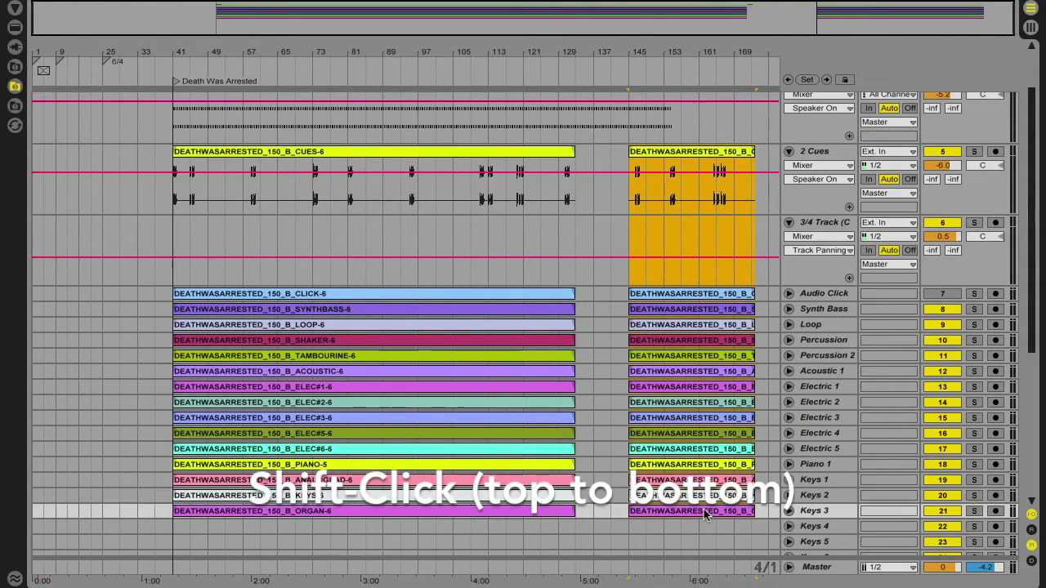
pyautogui.moveTo(686, 157); pyautogui.dragTo(628, 154)
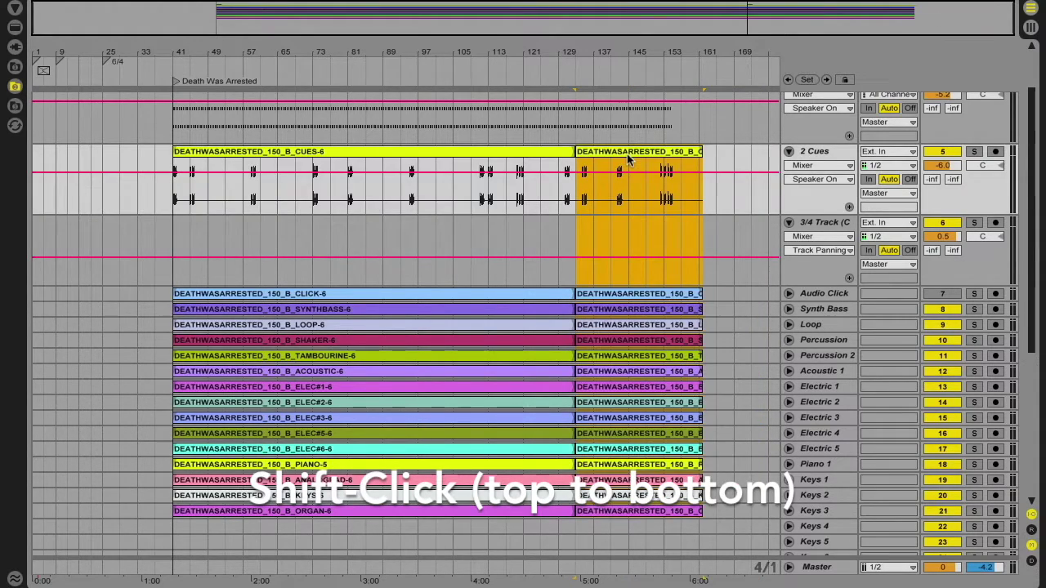
pyautogui.scroll(3, 677, 186)
pyautogui.scroll(-3, 678, 189)
pyautogui.scroll(-3, 677, 192)
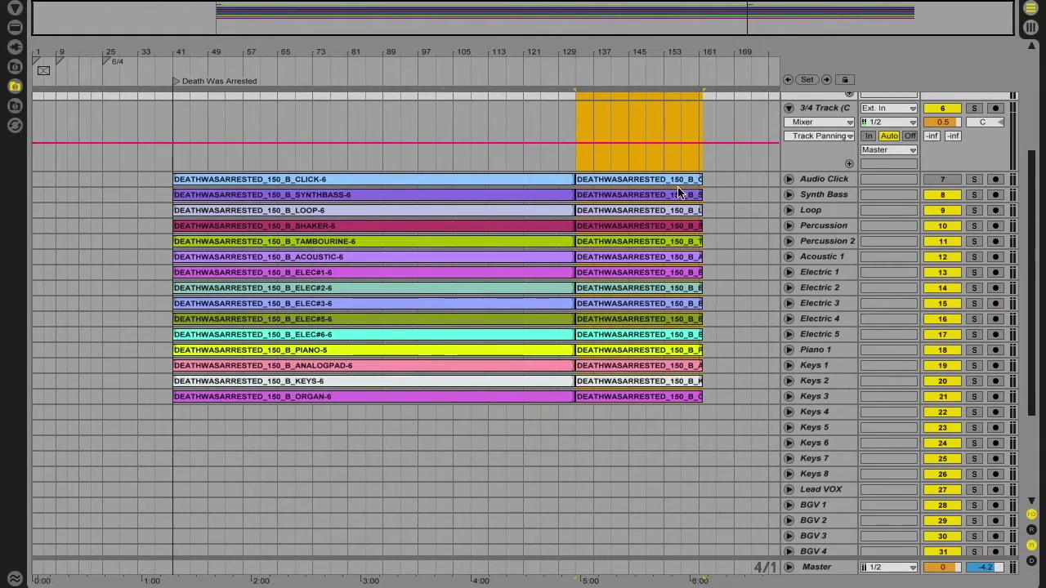
pyautogui.scroll(4, 677, 192)
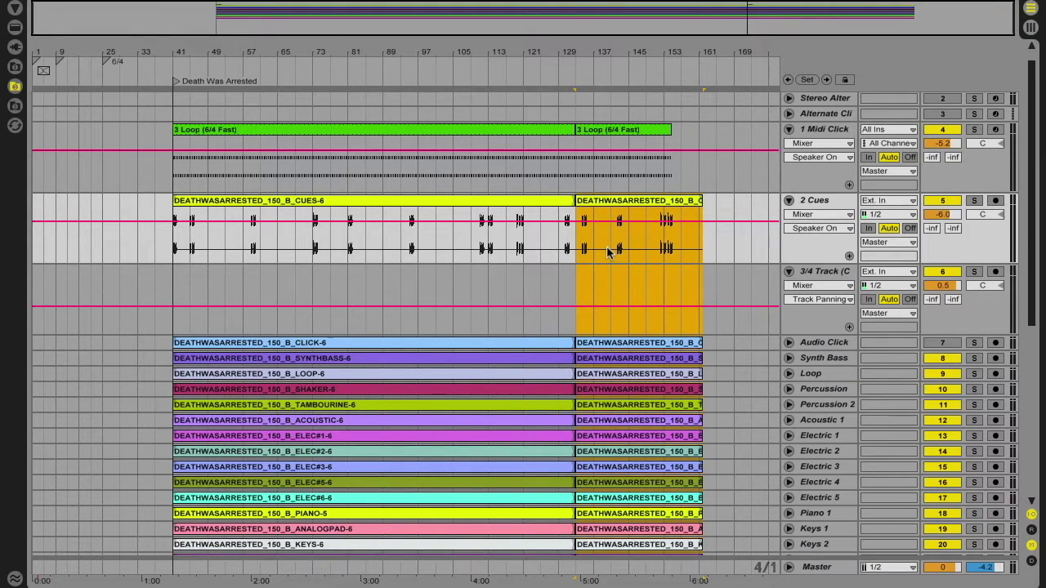
# Step: Undo the clip moves and the section deletion across the tracks
pyautogui.press('super+z')
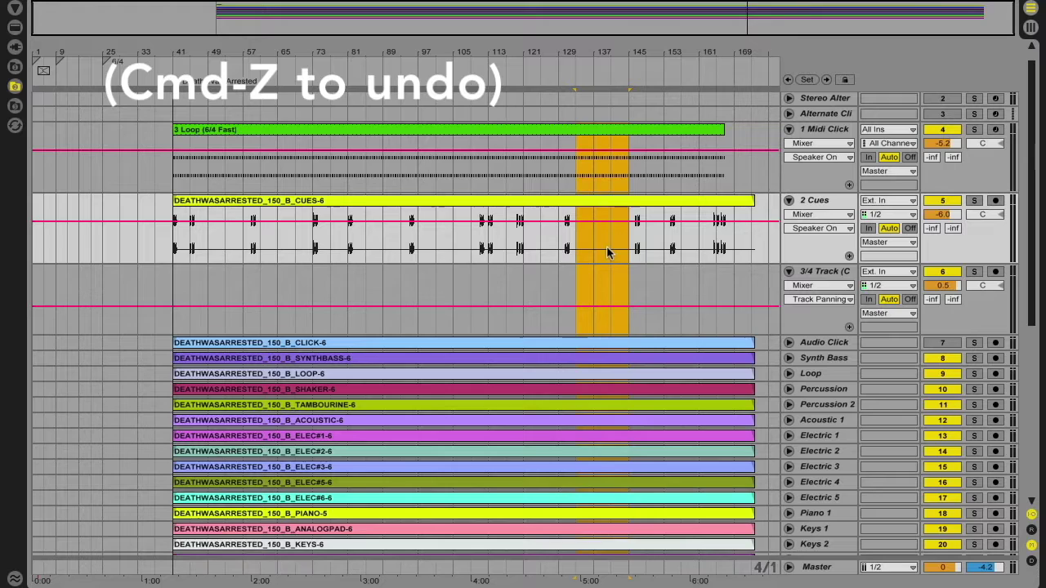
pyautogui.click(629, 251)
pyautogui.scroll(1, 630, 252)
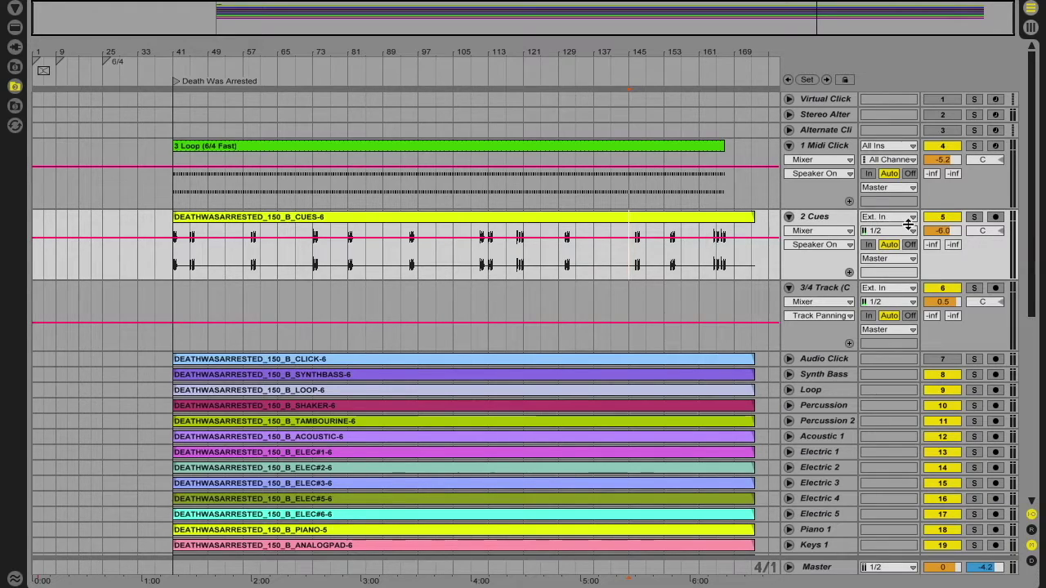
# Step: Unfold the Synth Bass track in the arrangement
pyautogui.scroll(-3, 747, 274)
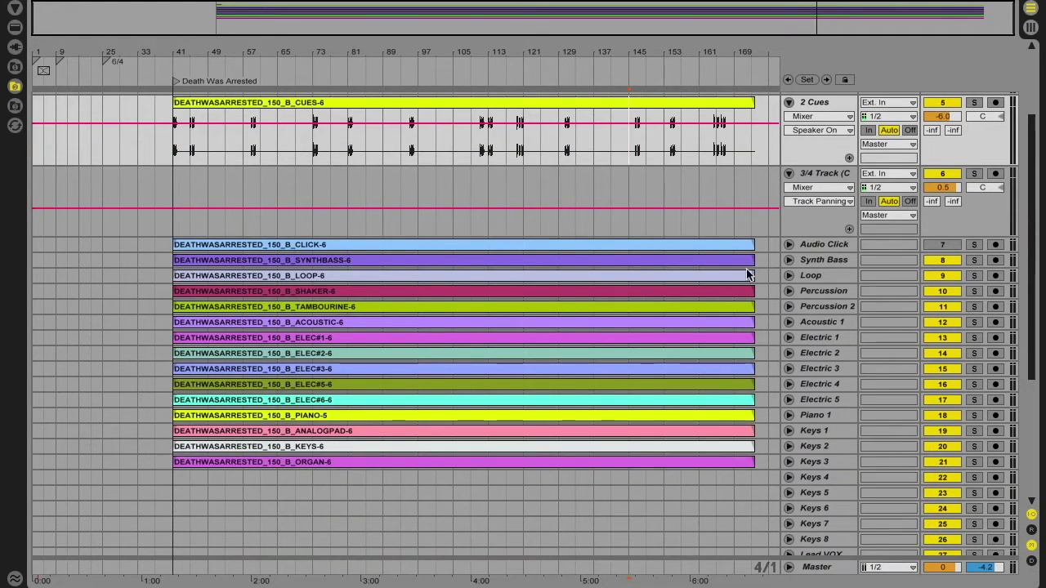
pyautogui.click(788, 259)
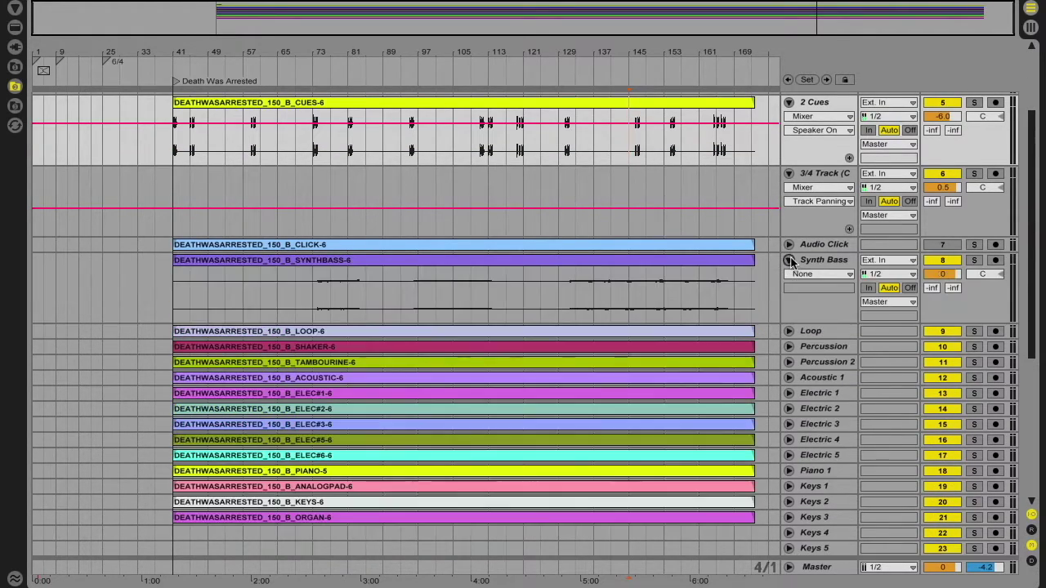
pyautogui.click(731, 287)
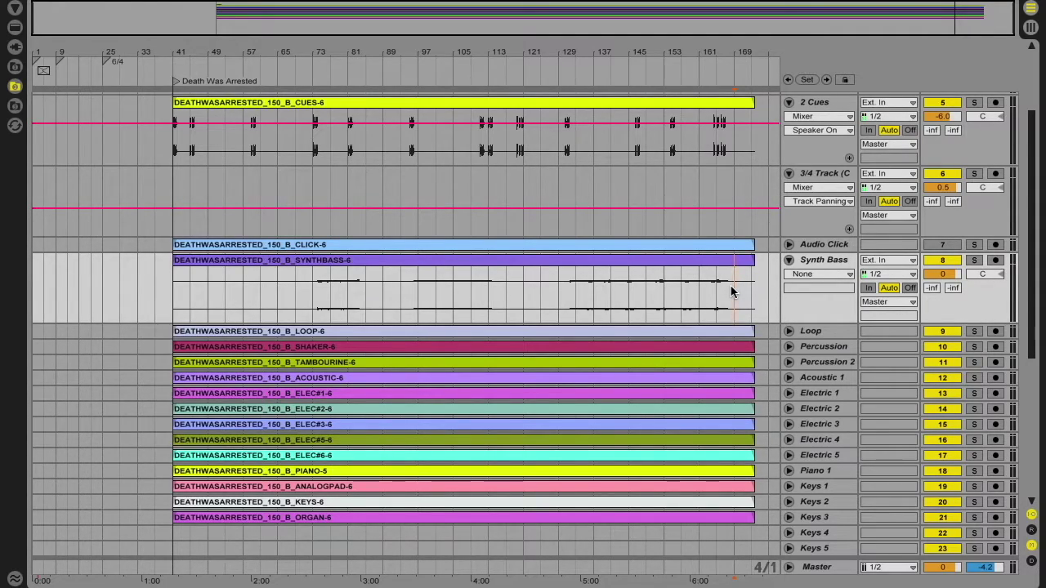
# Step: Display the Fades of the Synth Bass clip and try the fade-out handle at its end
pyautogui.click(822, 274)
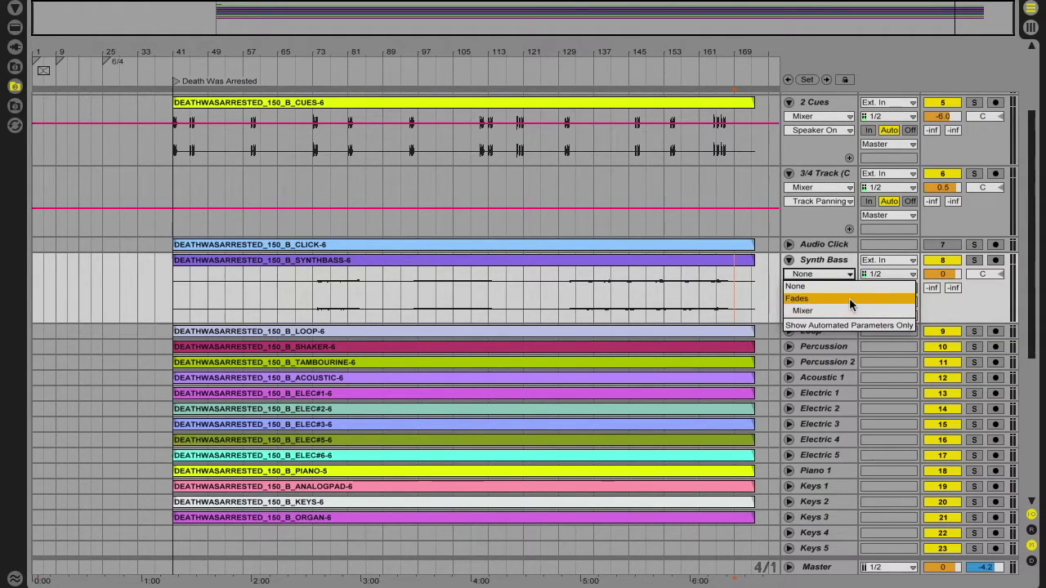
pyautogui.click(849, 299)
pyautogui.moveTo(753, 270)
pyautogui.mouseDown()
pyautogui.moveTo(719, 274)
pyautogui.moveTo(752, 271)
pyautogui.mouseUp()
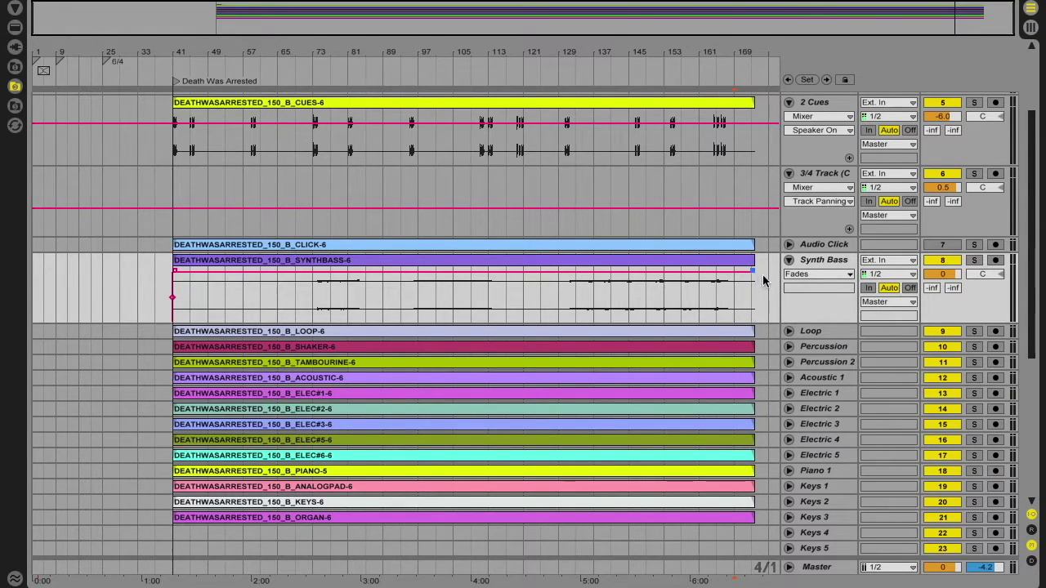
# Step: Show the Mixer's Track Volume automation on the Synth Bass track
pyautogui.click(805, 276)
pyautogui.click(822, 310)
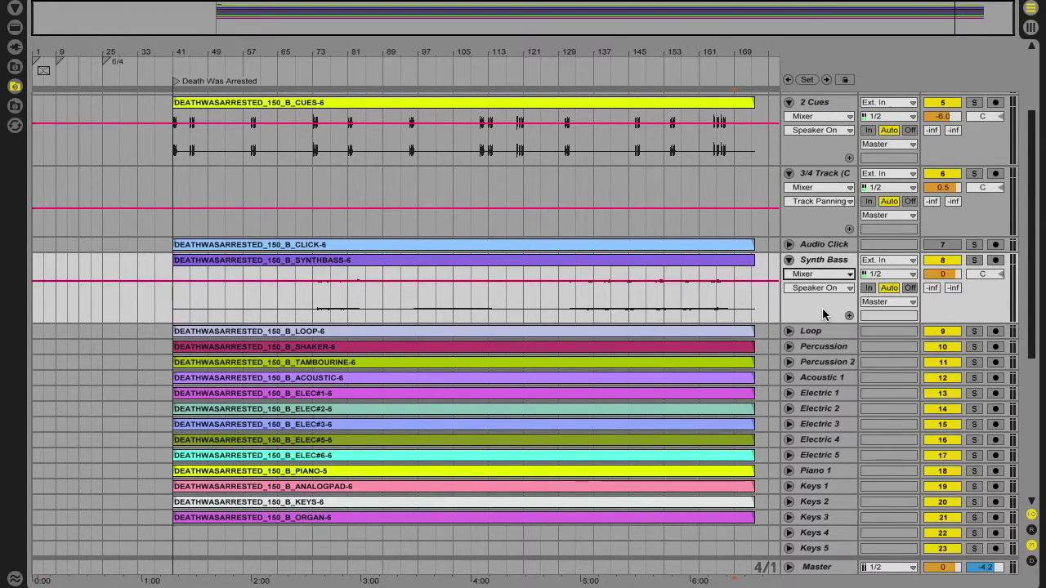
pyautogui.click(823, 287)
pyautogui.click(840, 326)
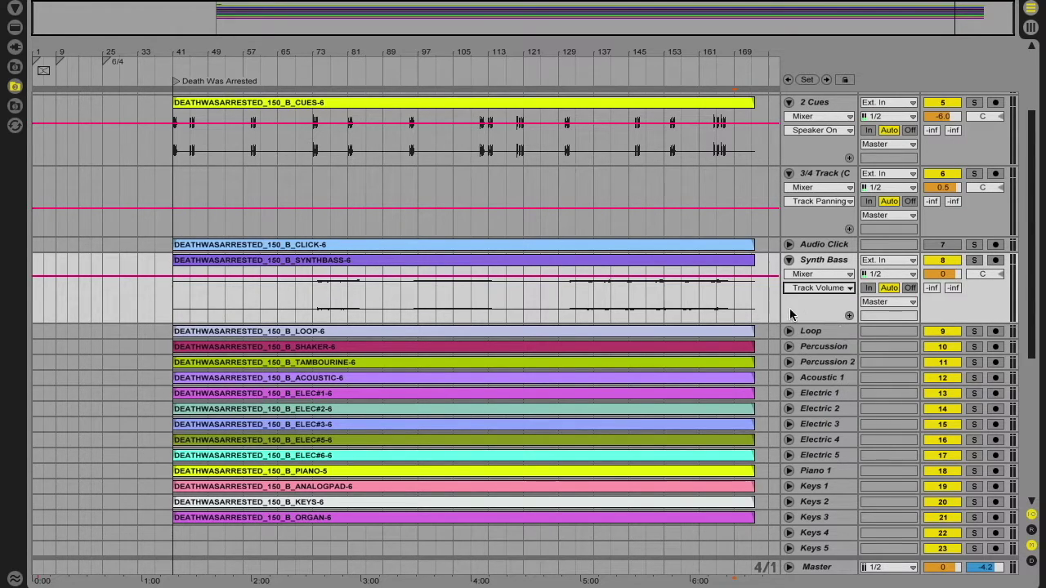
# Step: Automate the Synth Bass volume to fade from bar 167 to -inf at the clip's end, about bar 174, and return to level by about bar 179
pyautogui.click(733, 300)
pyautogui.press('+')
pyautogui.press('+')
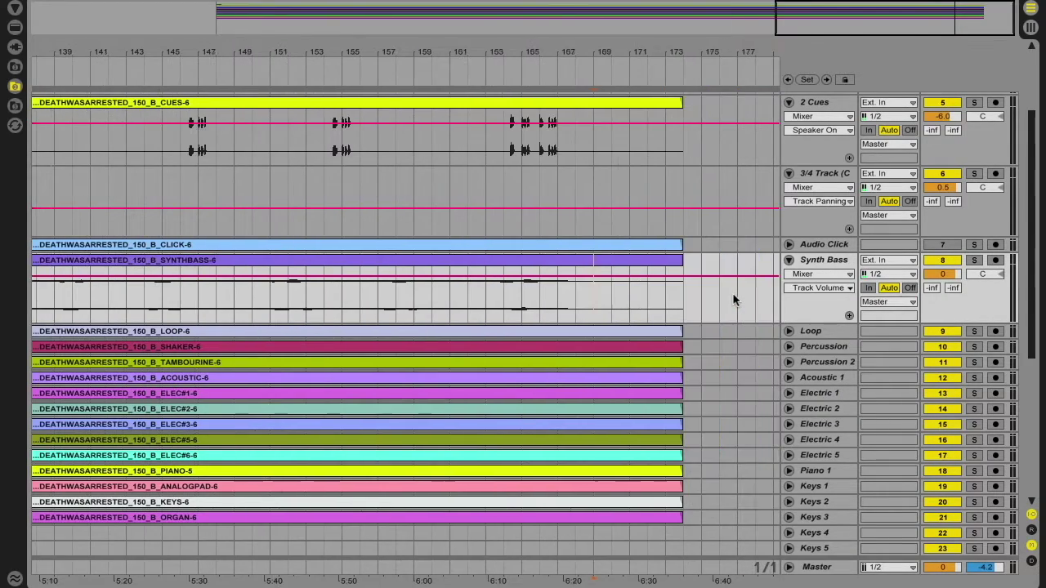
pyautogui.click(557, 278)
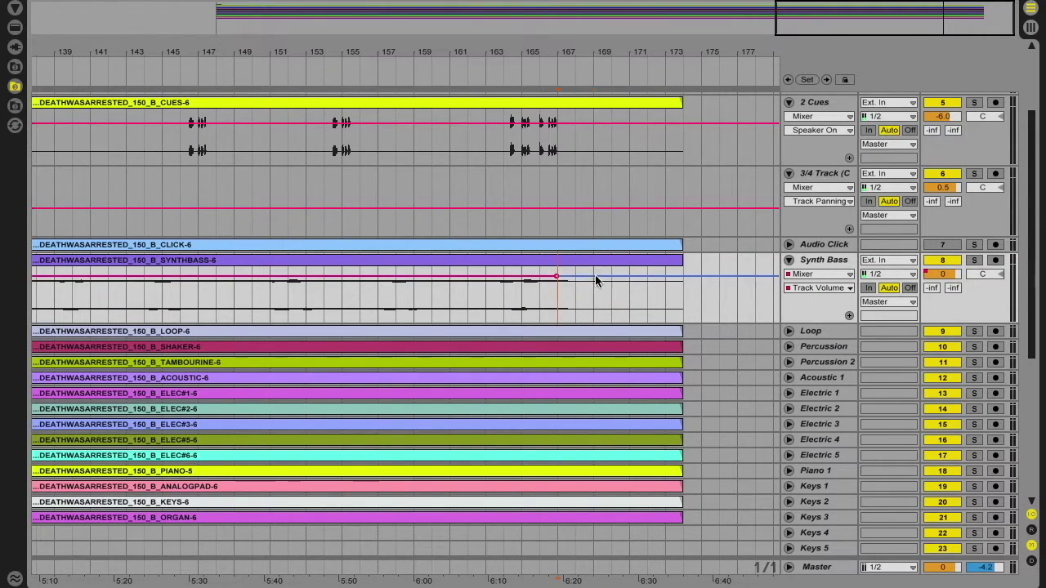
pyautogui.click(760, 275)
pyautogui.click(682, 276)
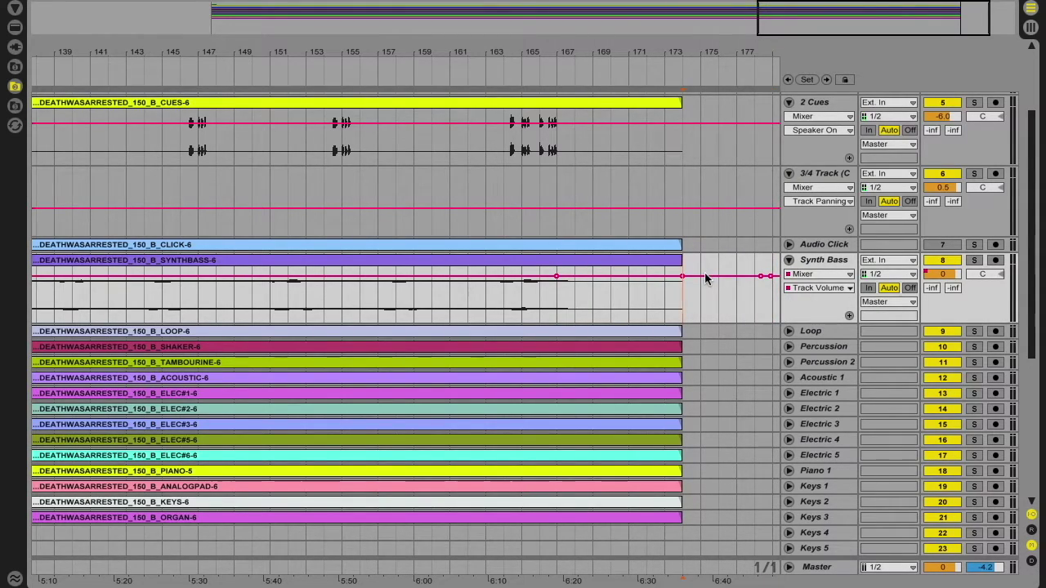
pyautogui.moveTo(705, 274); pyautogui.dragTo(706, 320)
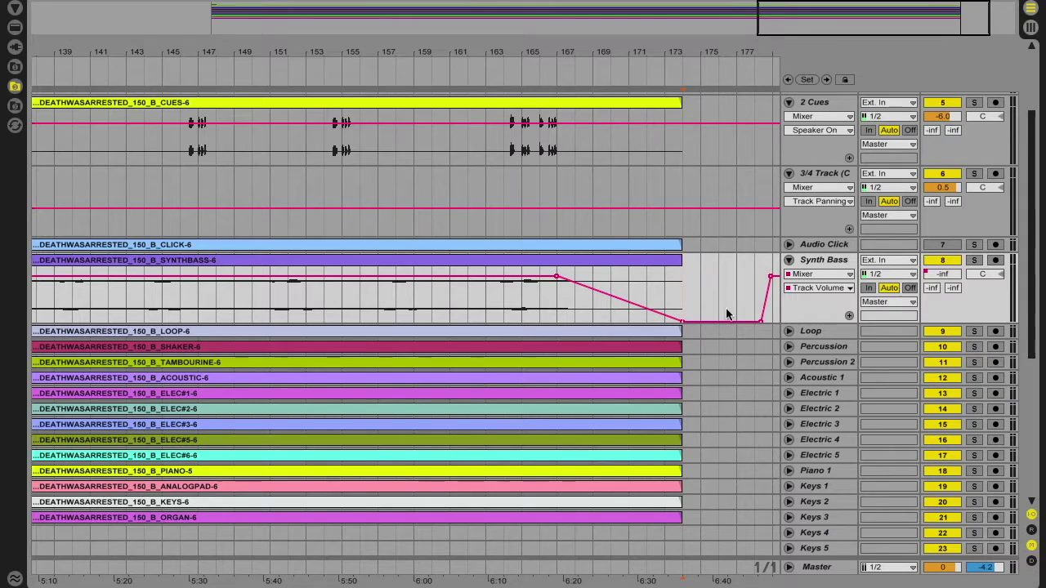
pyautogui.hscroll(3, 726, 307)
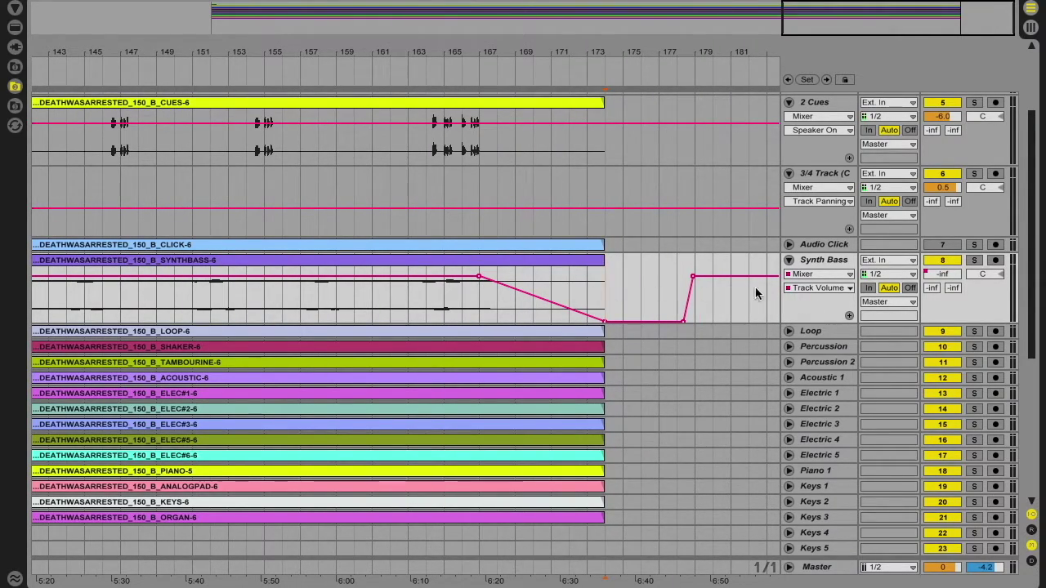
# Step: Select the tracks from Loop down to Keys 3 and unfold them together
pyautogui.scroll(-2, 518, 390)
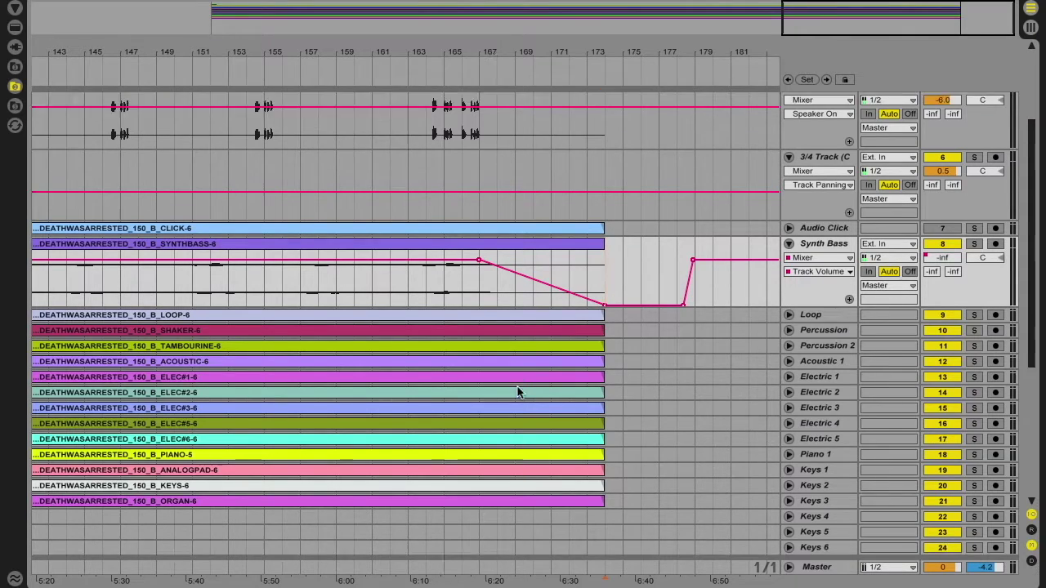
pyautogui.click(820, 283)
pyautogui.scroll(-2, 819, 327)
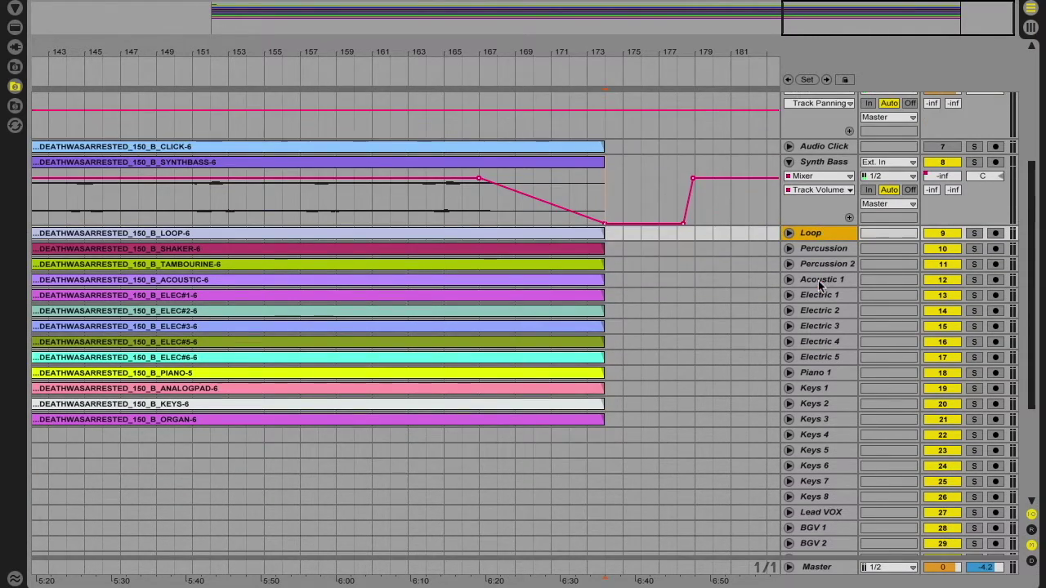
pyautogui.keyDown('shift'); pyautogui.click(813, 420); pyautogui.keyUp('shift')
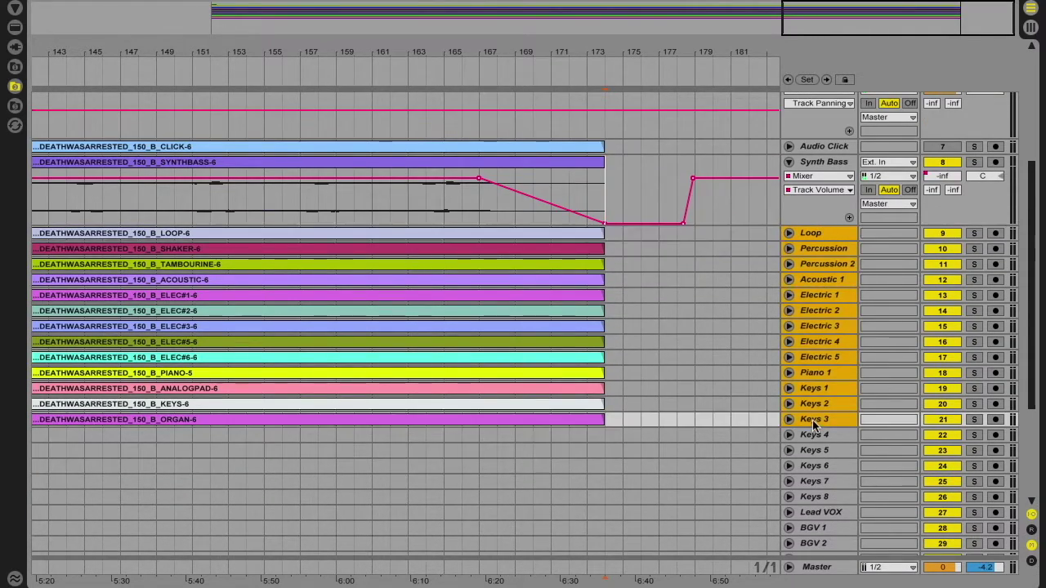
pyautogui.click(789, 245)
pyautogui.scroll(5, 801, 184)
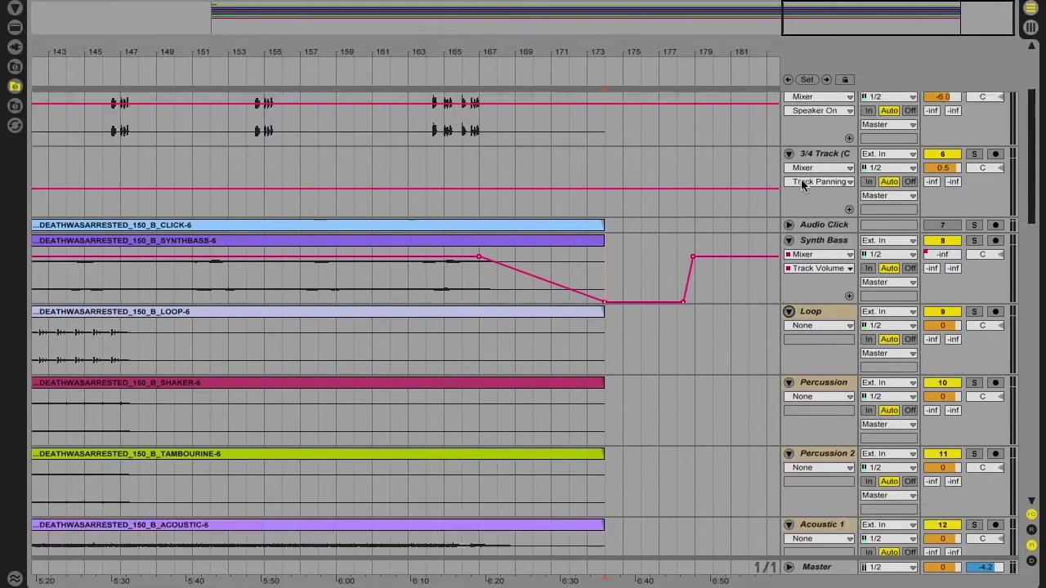
# Step: Show the Mixer's Track Volume automation on all selected tracks from Loop to Keys 3
pyautogui.scroll(-1, 801, 184)
pyautogui.click(834, 294)
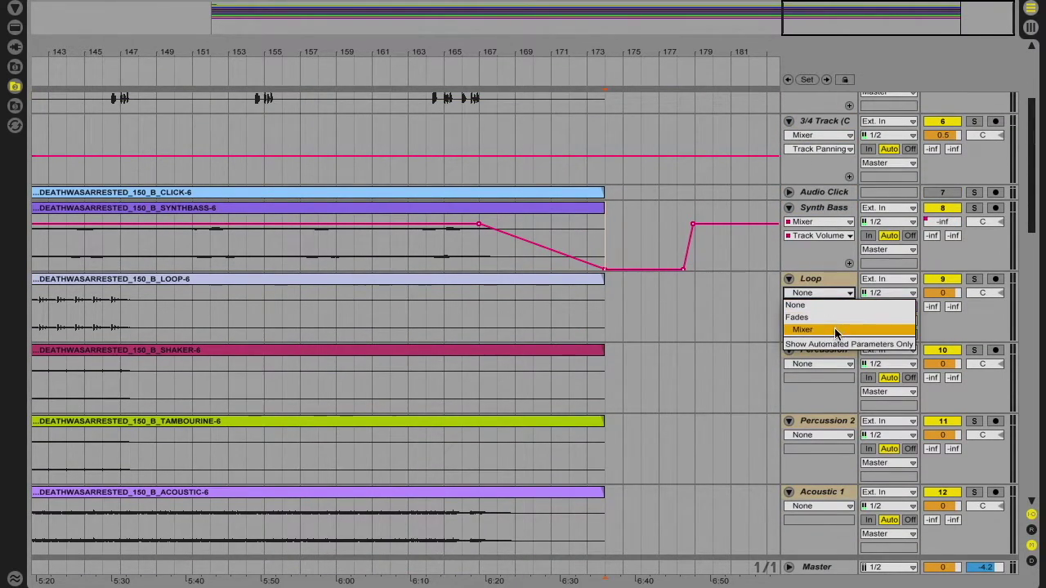
pyautogui.click(829, 329)
pyautogui.click(833, 306)
pyautogui.click(838, 344)
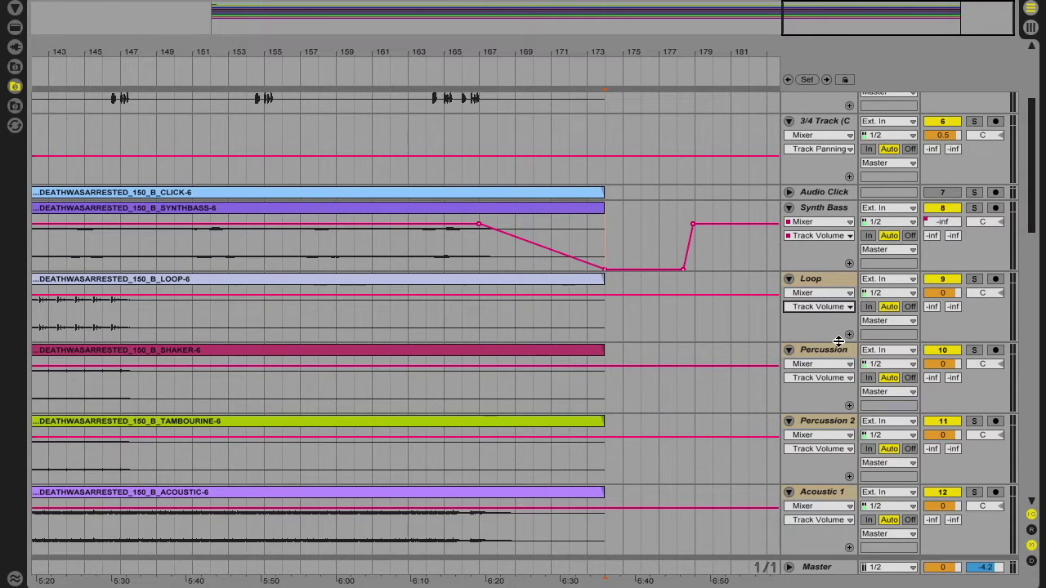
pyautogui.scroll(-10, 797, 464)
pyautogui.scroll(6, 797, 463)
pyautogui.scroll(5, 797, 463)
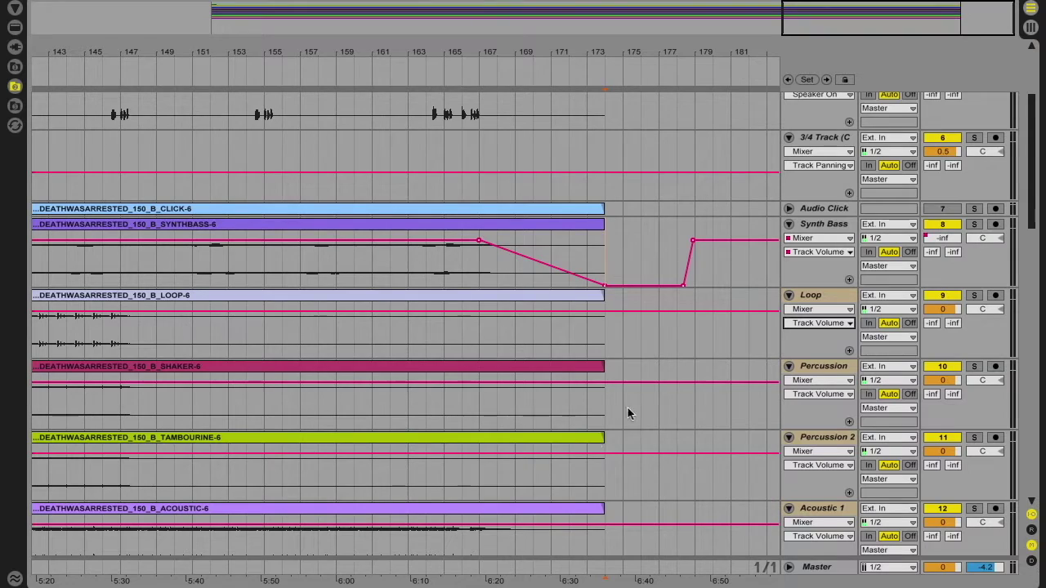
# Step: Copy the Synth Bass volume envelope between bars 165 and 181
pyautogui.click(810, 296)
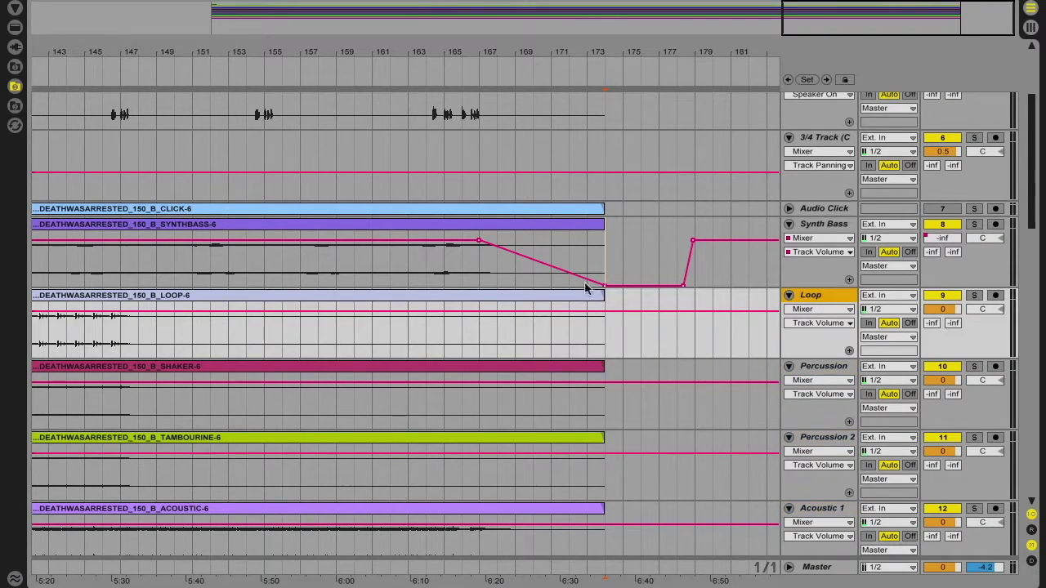
pyautogui.moveTo(443, 264); pyautogui.dragTo(730, 265)
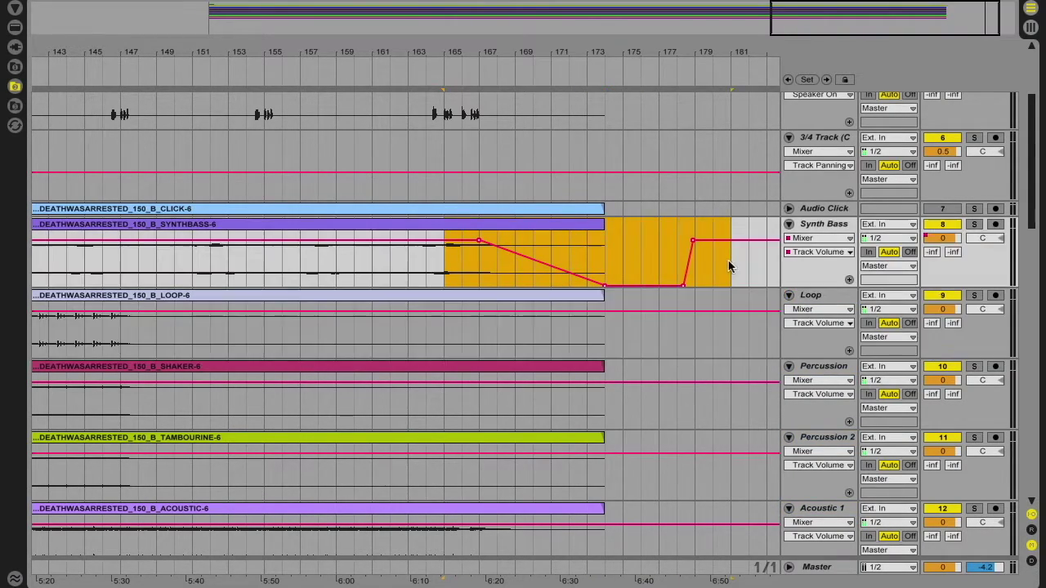
pyautogui.rightClick(454, 266)
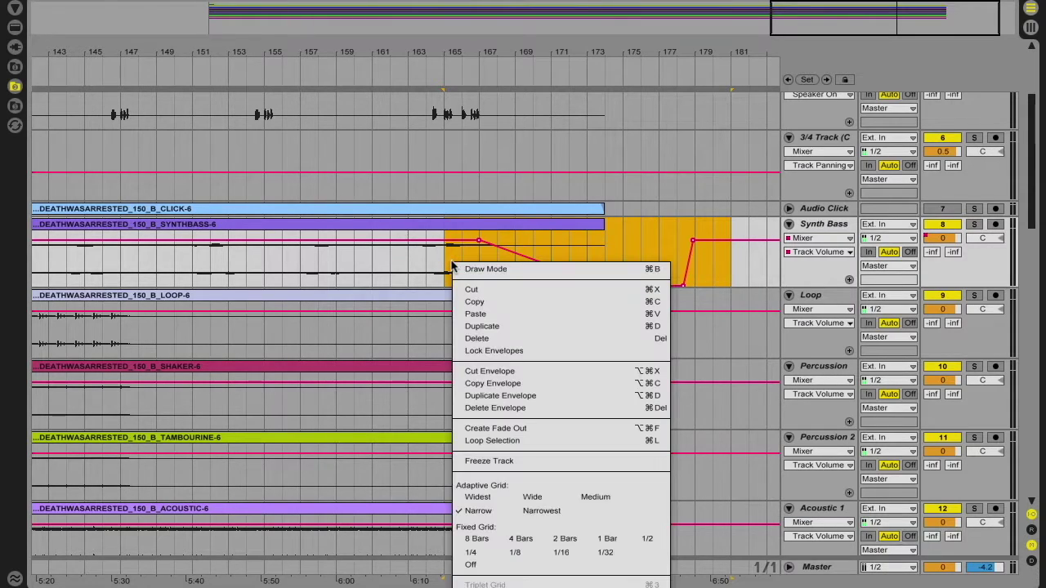
pyautogui.click(553, 383)
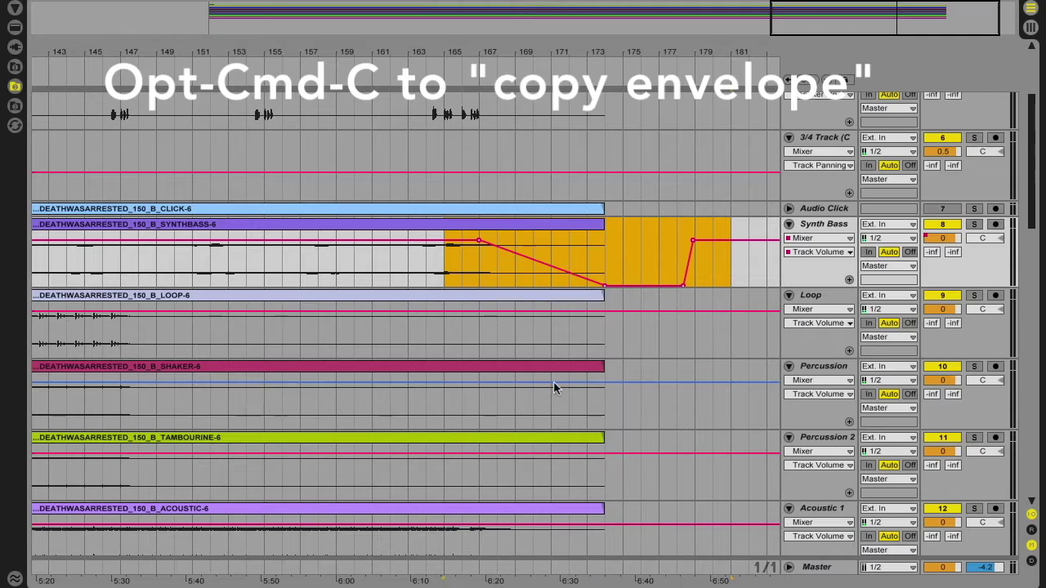
# Step: Paste the copied volume envelope at bar 165 on the Loop and Percussion tracks
pyautogui.click(446, 323)
pyautogui.press('super+v')
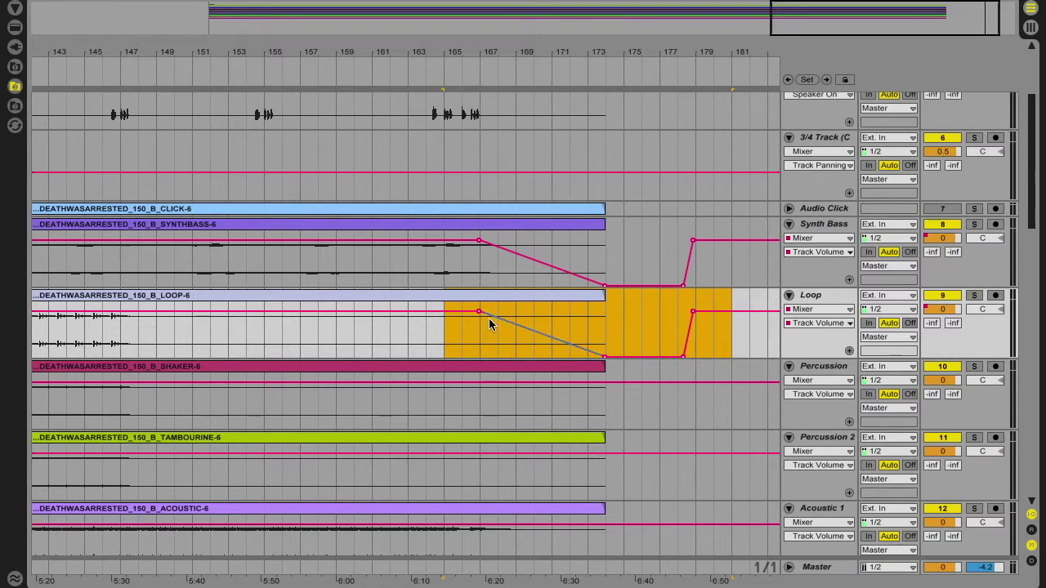
pyautogui.scroll(-1, 443, 323)
pyautogui.click(444, 309)
pyautogui.scroll(-4, 442, 311)
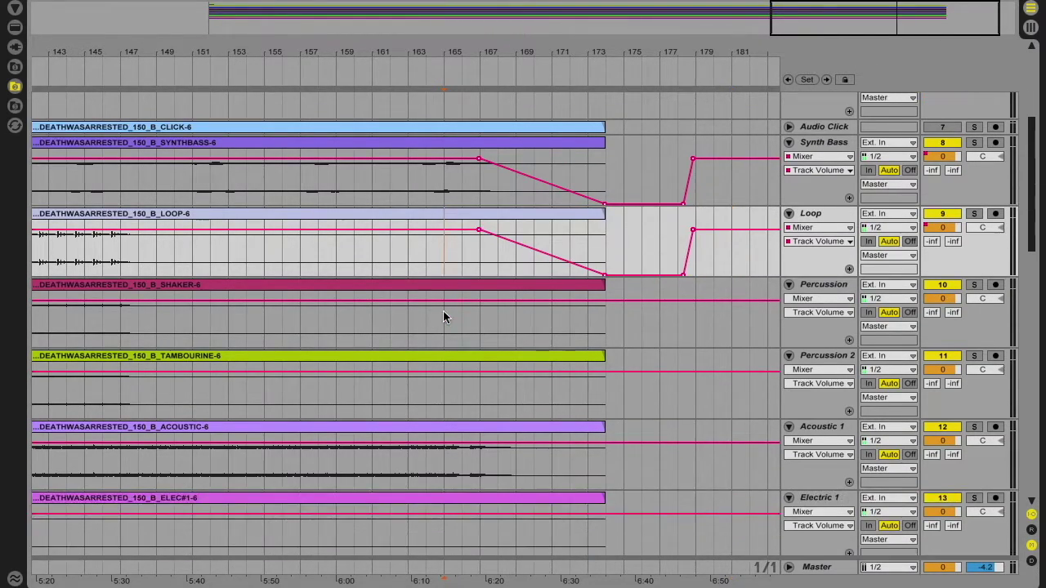
pyautogui.click(442, 311)
pyautogui.press('super+v')
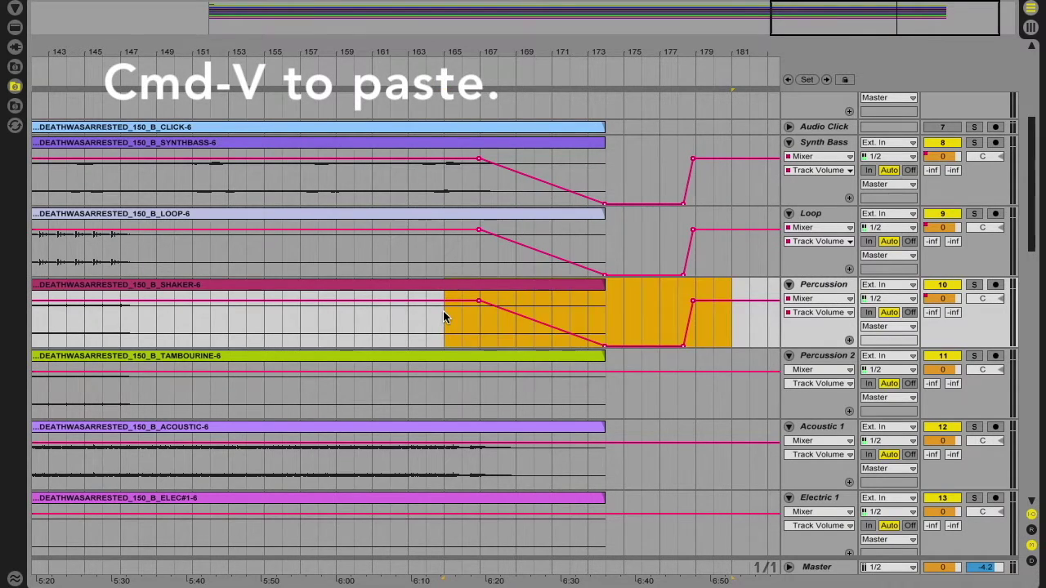
# Step: Paste the copied volume envelope at bar 165 on every track from Percussion 2 down to Keys 3
pyautogui.press('Down')
pyautogui.press('super+v')
pyautogui.press('Down')
pyautogui.press('super+v')
pyautogui.press('Down')
pyautogui.press('super+v')
pyautogui.press('Down')
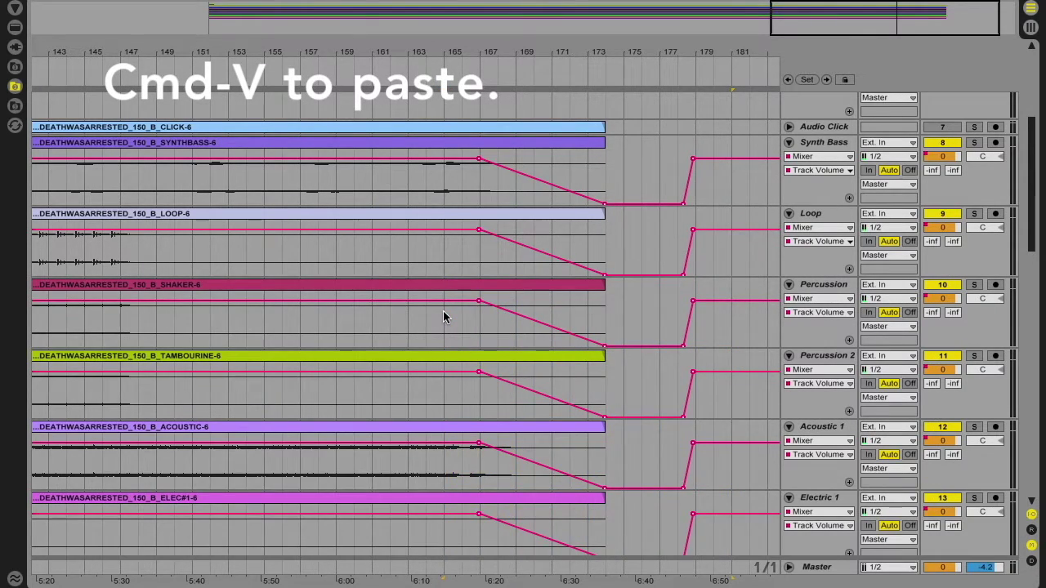
pyautogui.press('super+v')
pyautogui.press('Down')
pyautogui.press('super+v')
pyautogui.press('Down')
pyautogui.press('super+v')
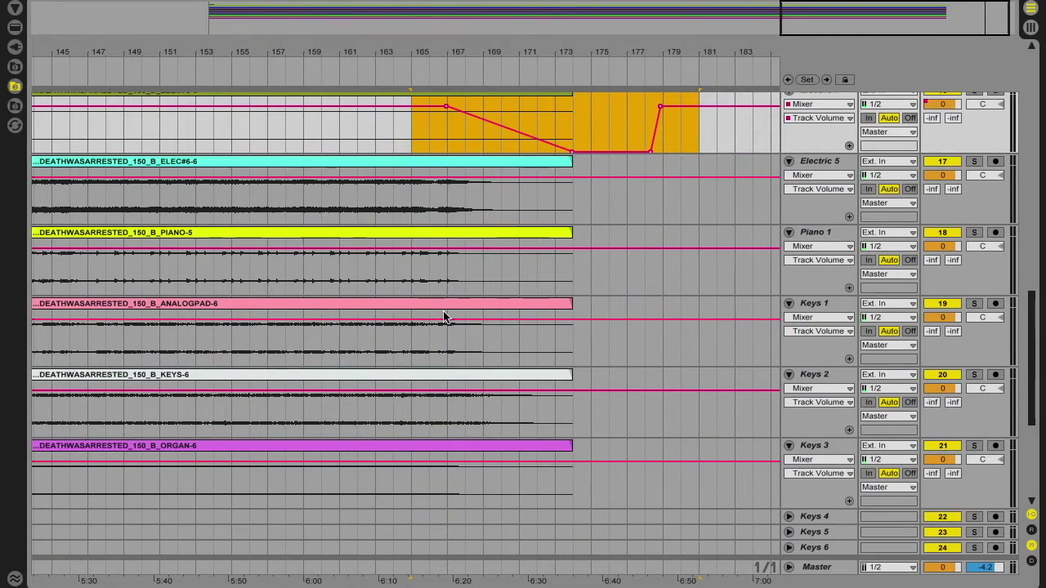
pyautogui.press('Down')
pyautogui.press('super+v')
pyautogui.press('Down')
pyautogui.press('super+v')
pyautogui.press('Down')
pyautogui.press('super+v')
pyautogui.press('Down')
pyautogui.press('super+v')
pyautogui.press('Down')
pyautogui.press('super+v')
pyautogui.scroll(-4, 444, 317)
pyautogui.scroll(10, 443, 317)
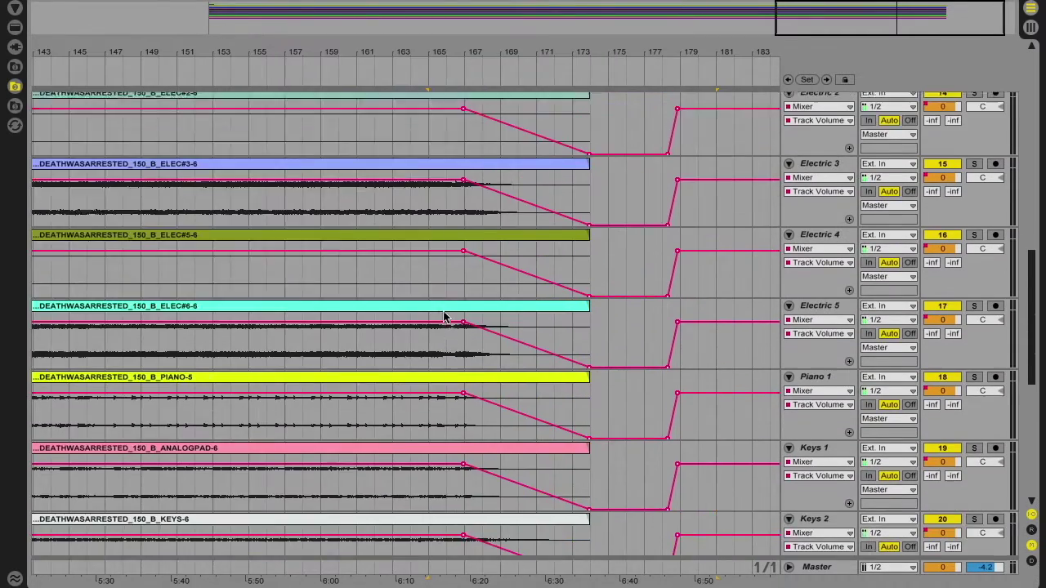
pyautogui.scroll(10, 444, 317)
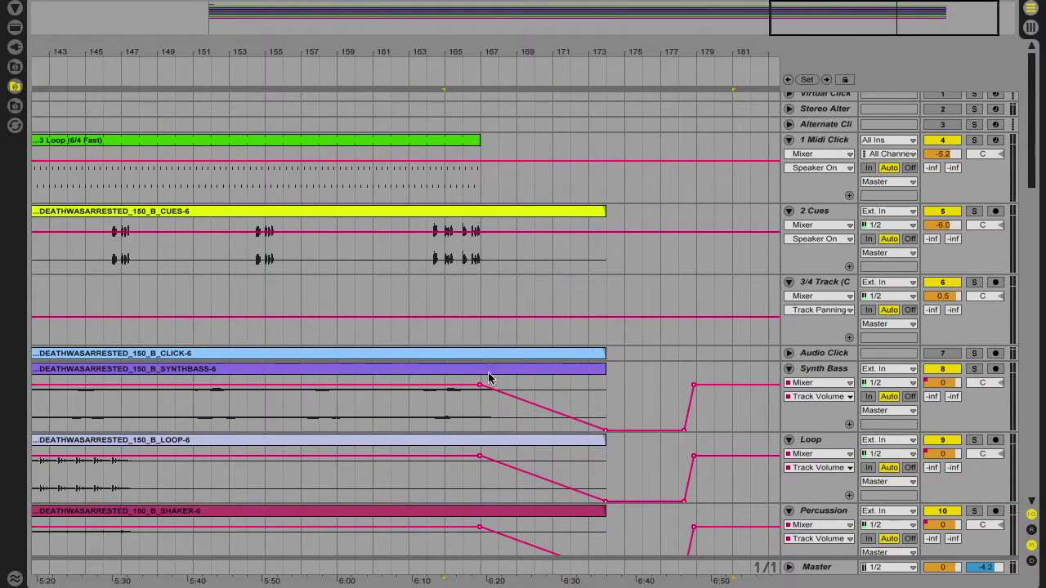
# Step: Shorten the Synth Bass volume fade by moving its first silent breakpoint back to about bar 169
pyautogui.scroll(-5, 495, 382)
pyautogui.scroll(5, 498, 386)
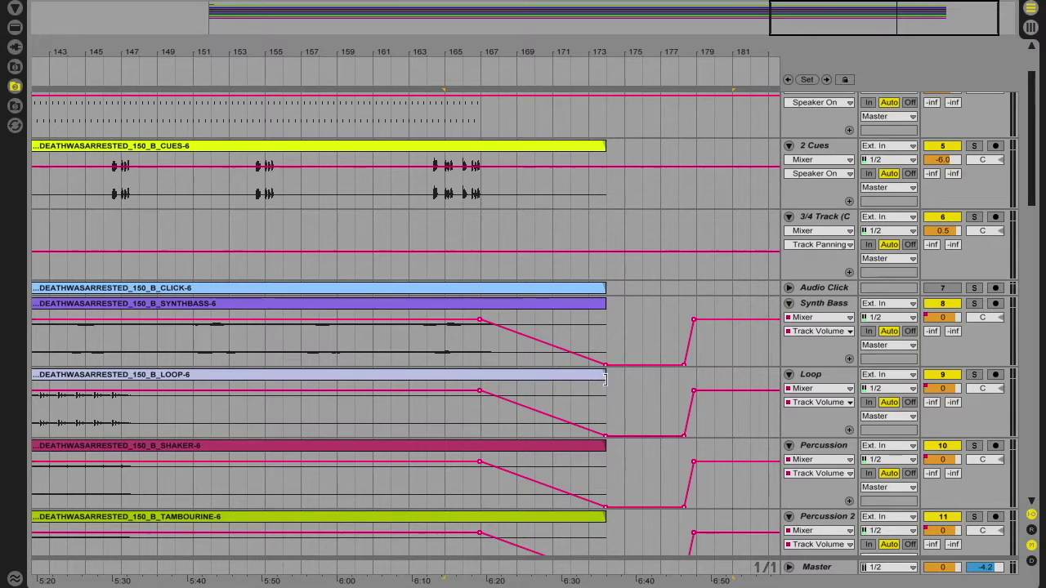
pyautogui.moveTo(607, 369)
pyautogui.moveTo(607, 369); pyautogui.dragTo(519, 364)
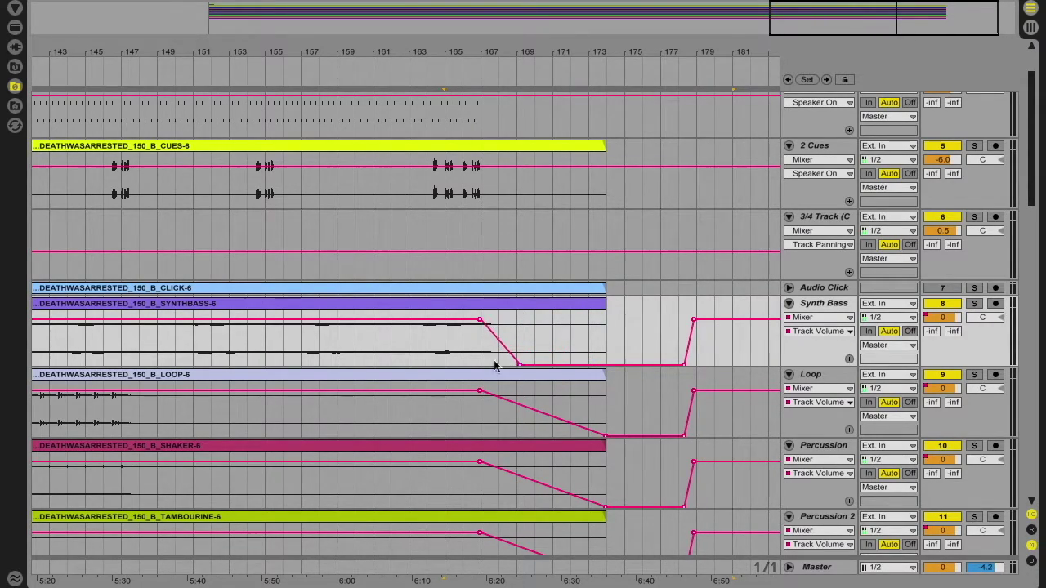
# Step: Copy the Synth Bass track's shortened volume envelope between bars 165 and 181
pyautogui.moveTo(444, 347); pyautogui.dragTo(725, 343)
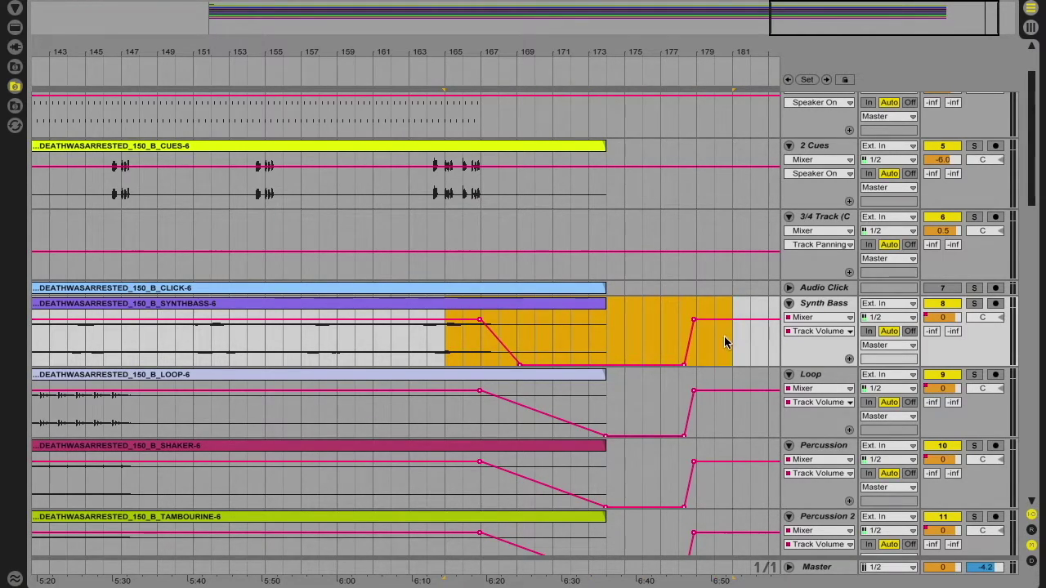
pyautogui.rightClick(458, 345)
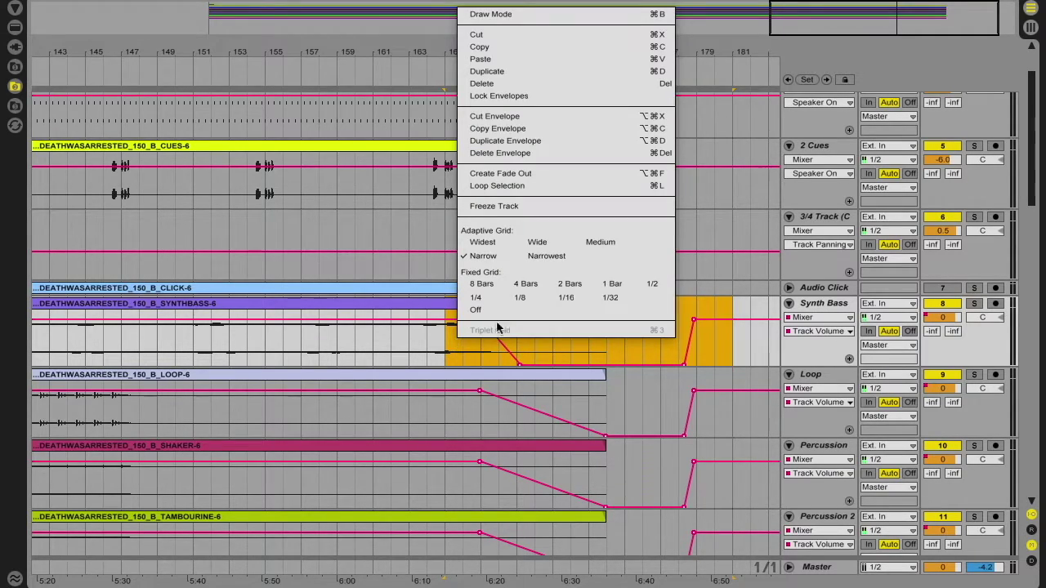
pyautogui.click(522, 128)
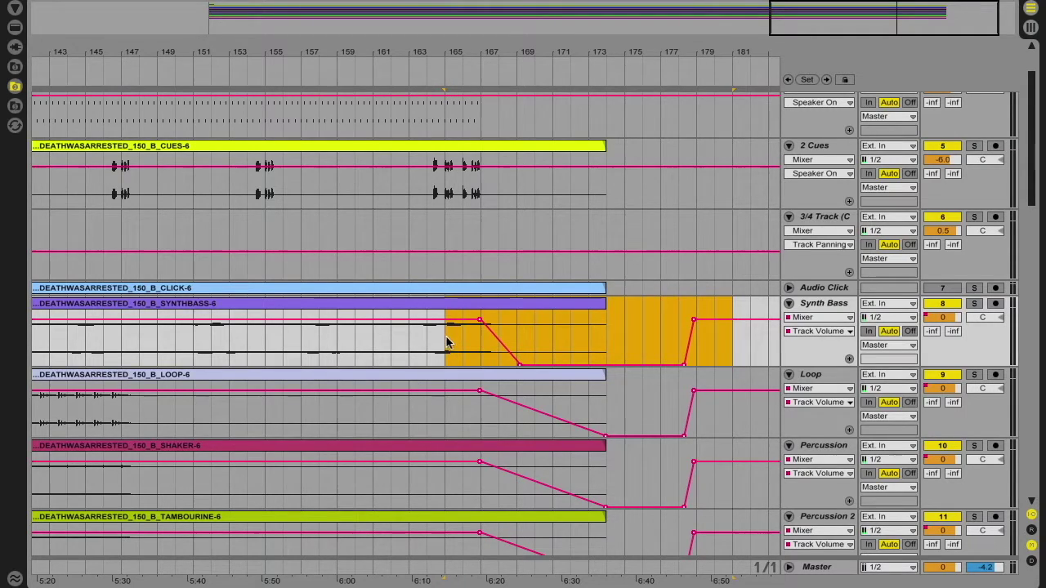
# Step: Paste the shortened volume envelope at bar 165 on the Loop, Percussion and Percussion 2 tracks
pyautogui.click(446, 409)
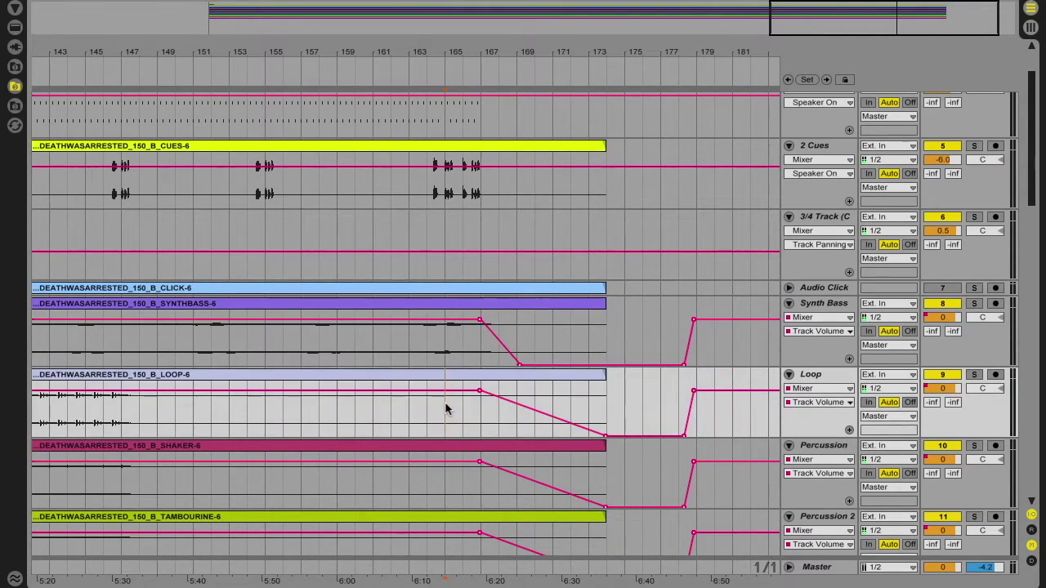
pyautogui.hotkey('ctrl', 'v')
pyautogui.press('Down')
pyautogui.hotkey('ctrl', 'v')
pyautogui.press('Down')
pyautogui.hotkey('ctrl', 'v')
# Step: Paste the shortened volume envelope at bar 165 on the Electric 1, Electric 3 and Piano 1 tracks
pyautogui.scroll(-5, 446, 408)
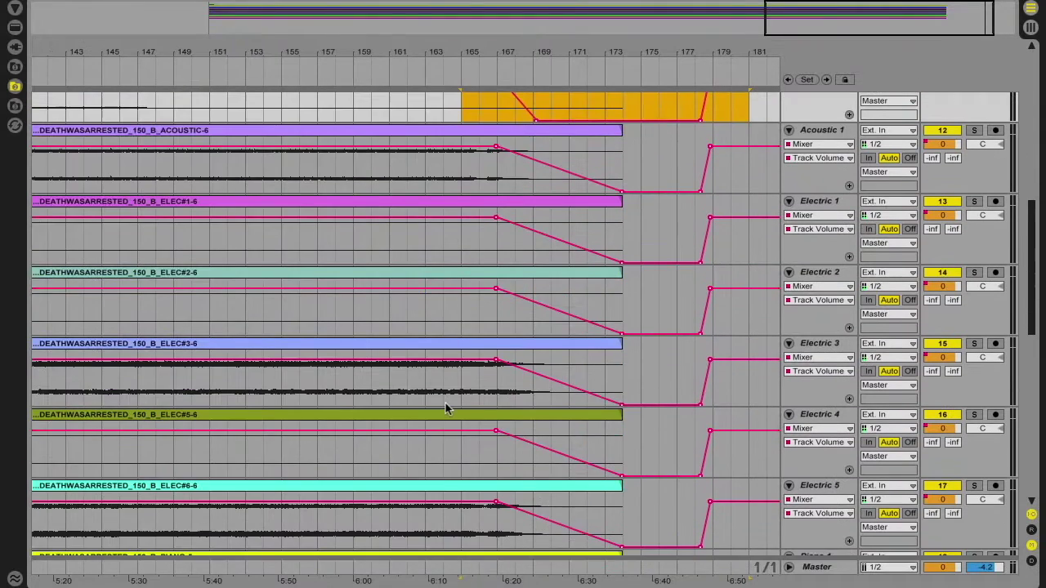
pyautogui.click(469, 232)
pyautogui.hotkey('ctrl', 'v')
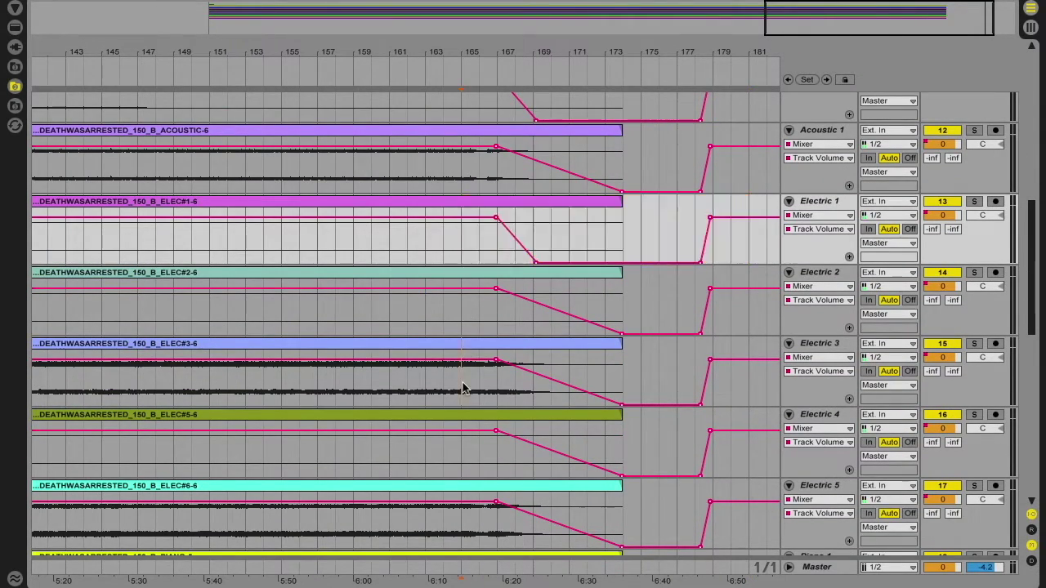
pyautogui.click(463, 388)
pyautogui.hotkey('ctrl', 'v')
pyautogui.scroll(-5, 463, 409)
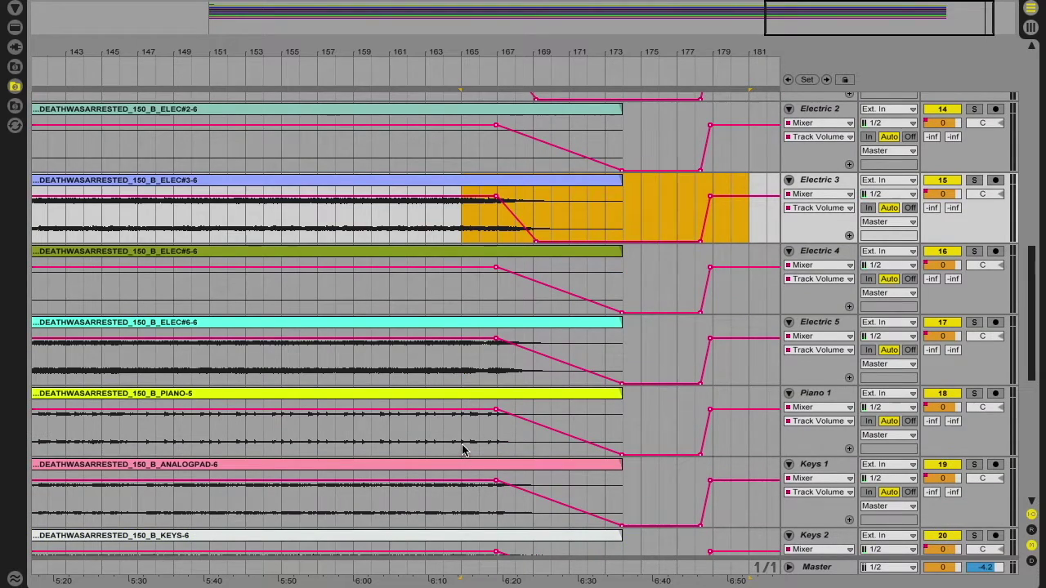
pyautogui.click(462, 449)
pyautogui.hotkey('ctrl', 'v')
pyautogui.scroll(-8, 462, 450)
pyautogui.scroll(5, 461, 445)
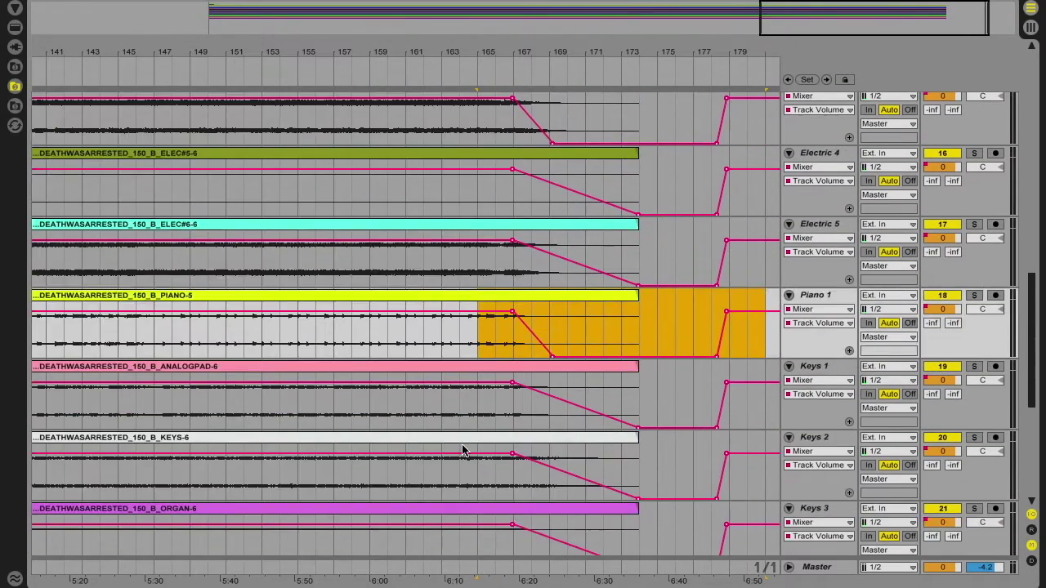
# Step: Review the clips and volume automation of the stems from the fade-out back to the song's start
pyautogui.scroll(10, 461, 450)
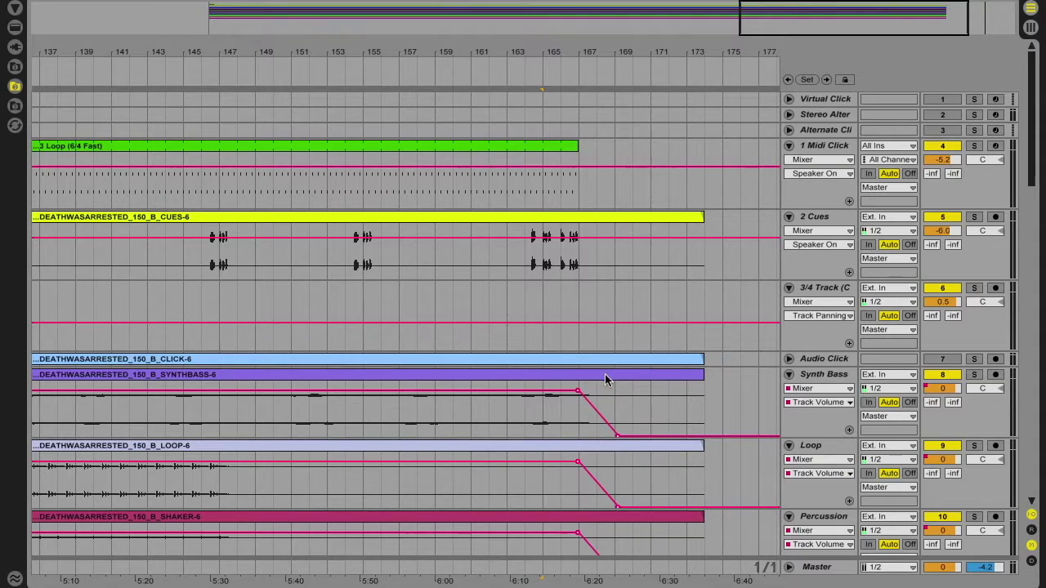
pyautogui.hscroll(-10, 572, 384)
pyautogui.scroll(-1, 515, 384)
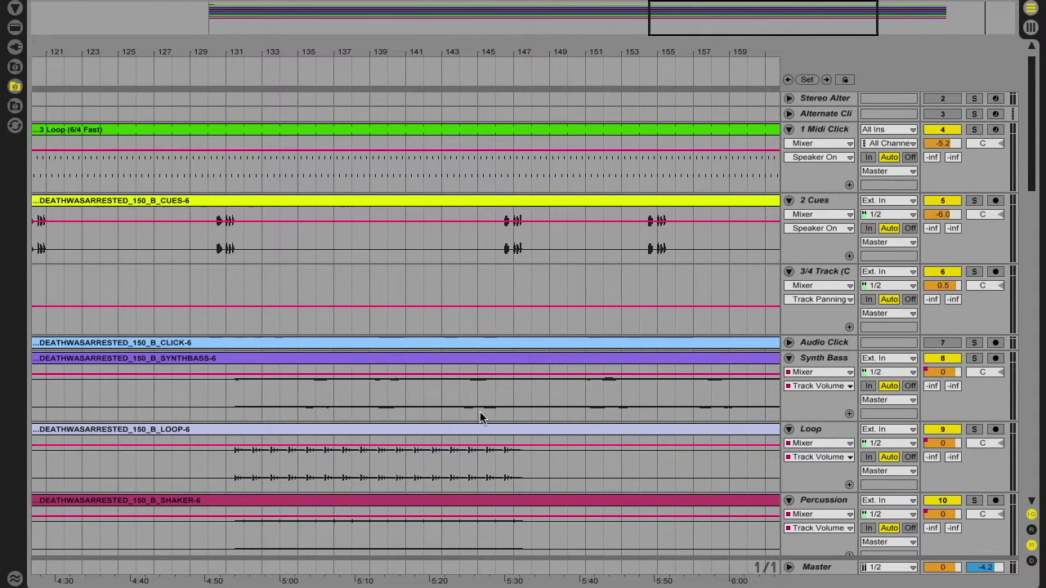
pyautogui.scroll(-1, 253, 466)
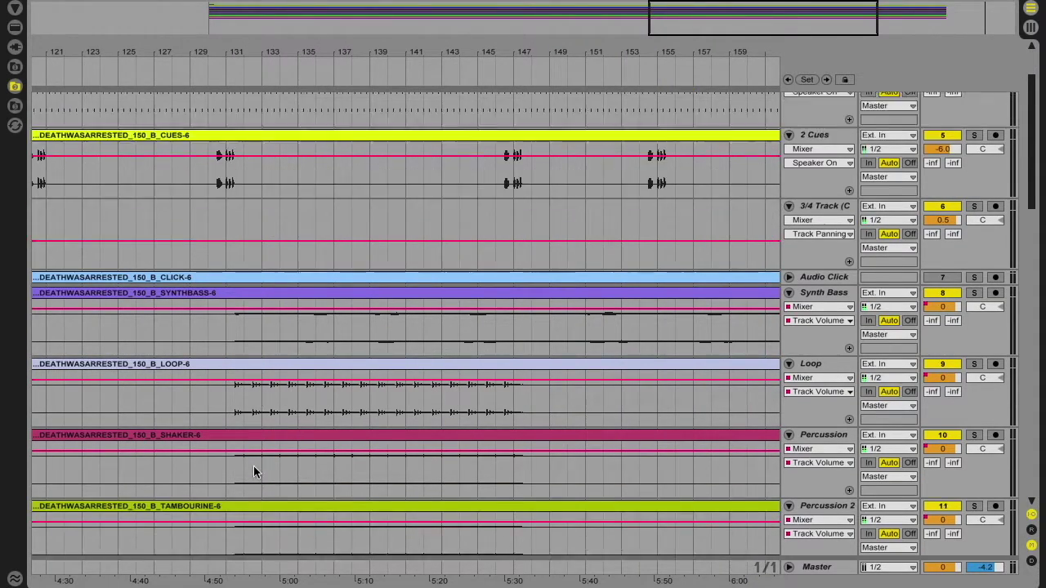
pyautogui.scroll(-5, 254, 465)
pyautogui.scroll(10, 253, 466)
pyautogui.hscroll(-5, 253, 466)
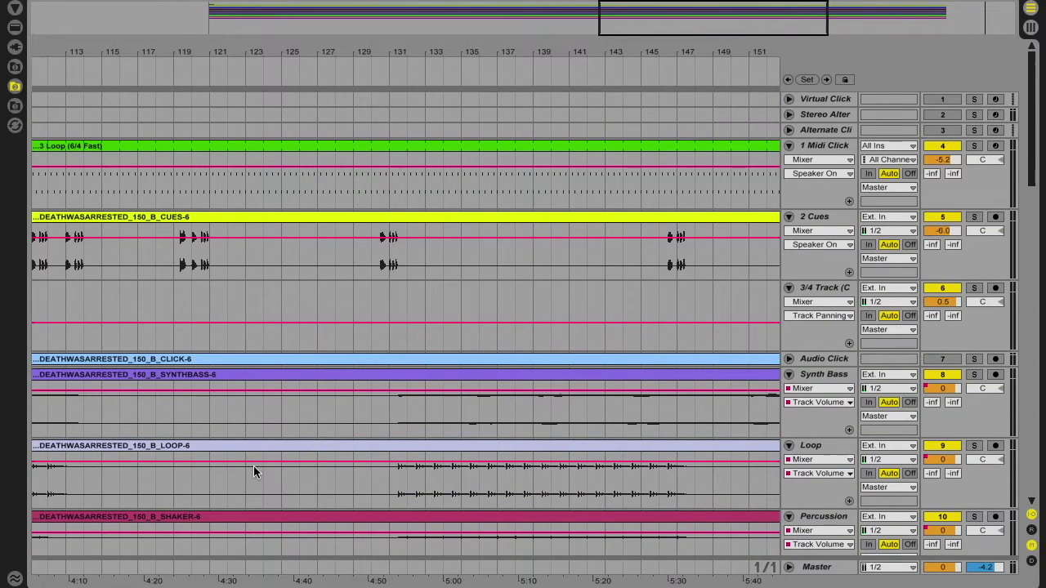
pyautogui.scroll(-5, 253, 465)
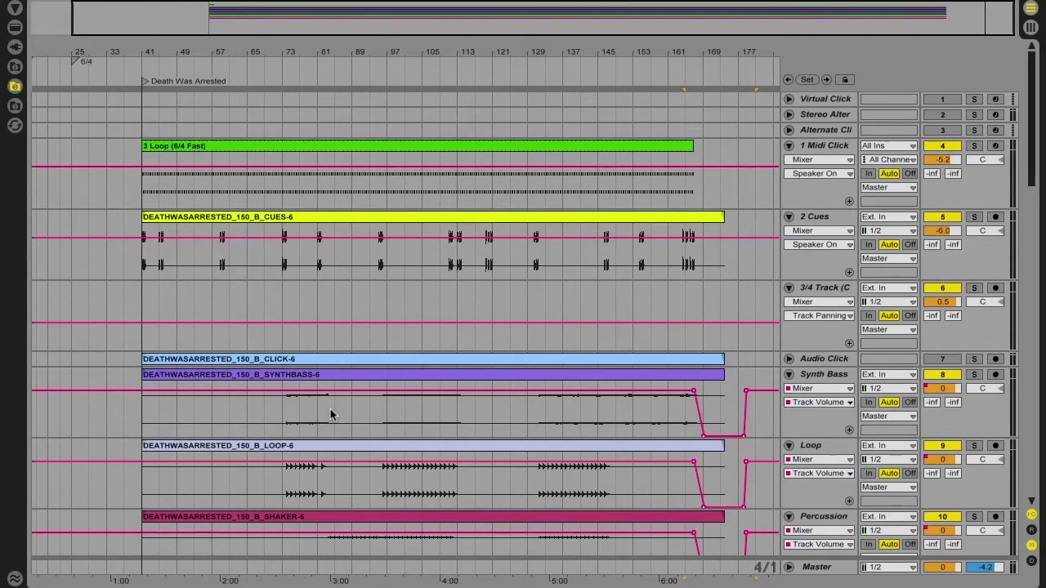
pyautogui.click(808, 162)
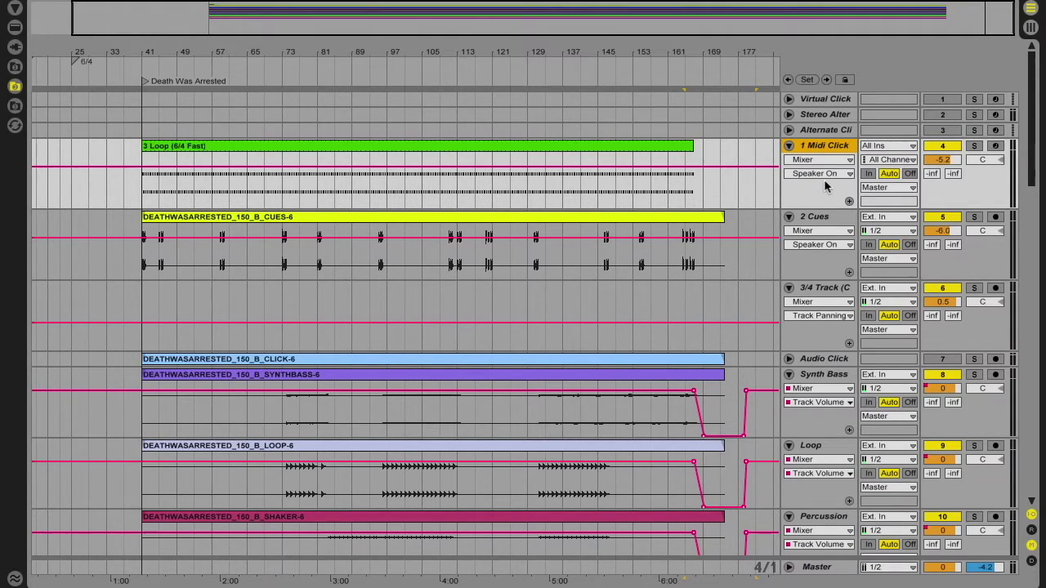
pyautogui.scroll(-3, 821, 273)
pyautogui.scroll(3, 813, 286)
pyautogui.click(820, 291)
pyautogui.click(817, 224)
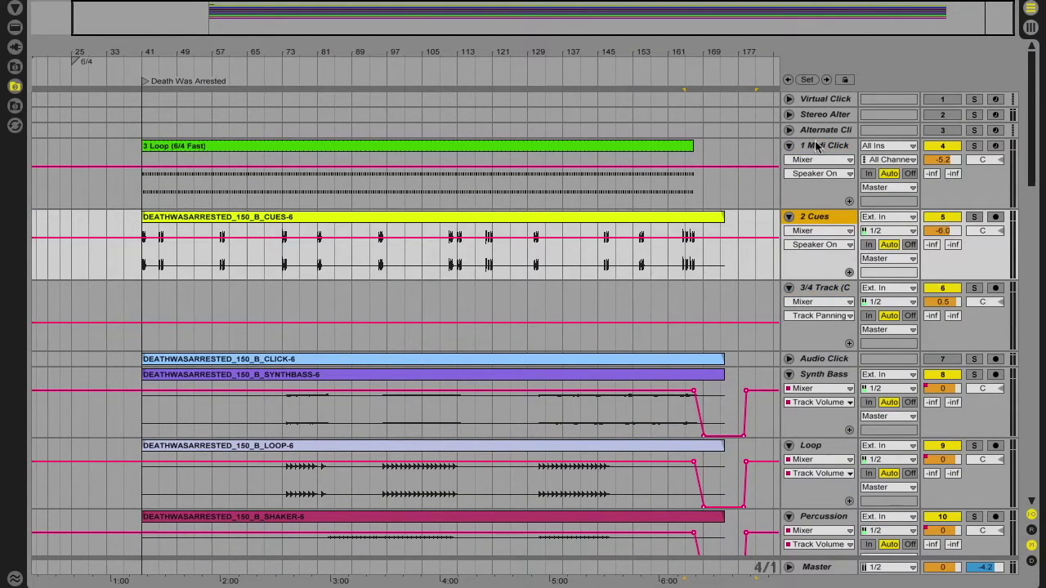
pyautogui.click(820, 147)
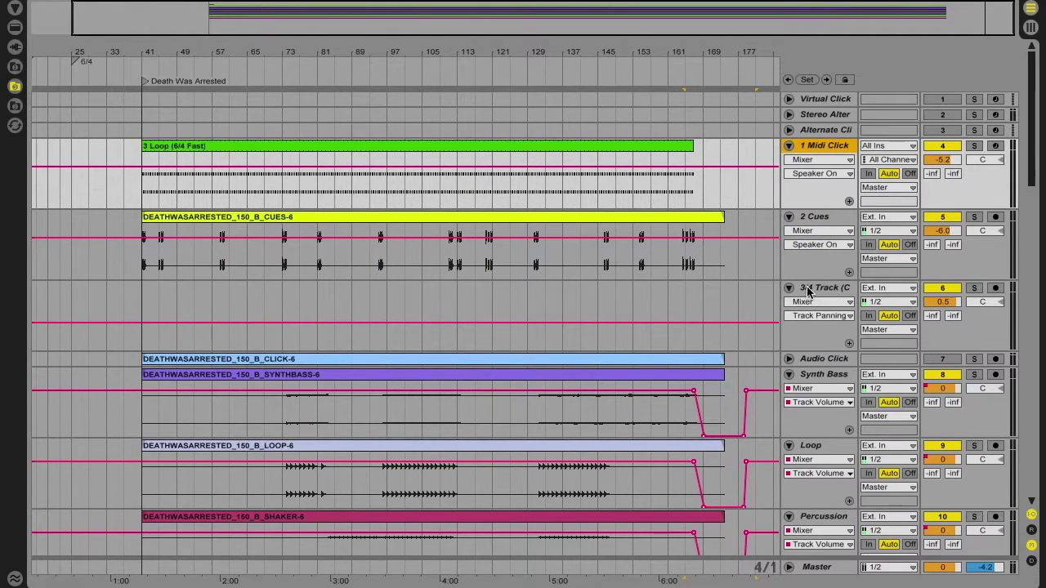
# Step: Move the SYNTHBASS clip from the Synth Bass track up to the 3/4 Track, keeping its start position
pyautogui.scroll(-10, 798, 488)
pyautogui.scroll(10, 798, 488)
pyautogui.moveTo(639, 375); pyautogui.dragTo(641, 310)
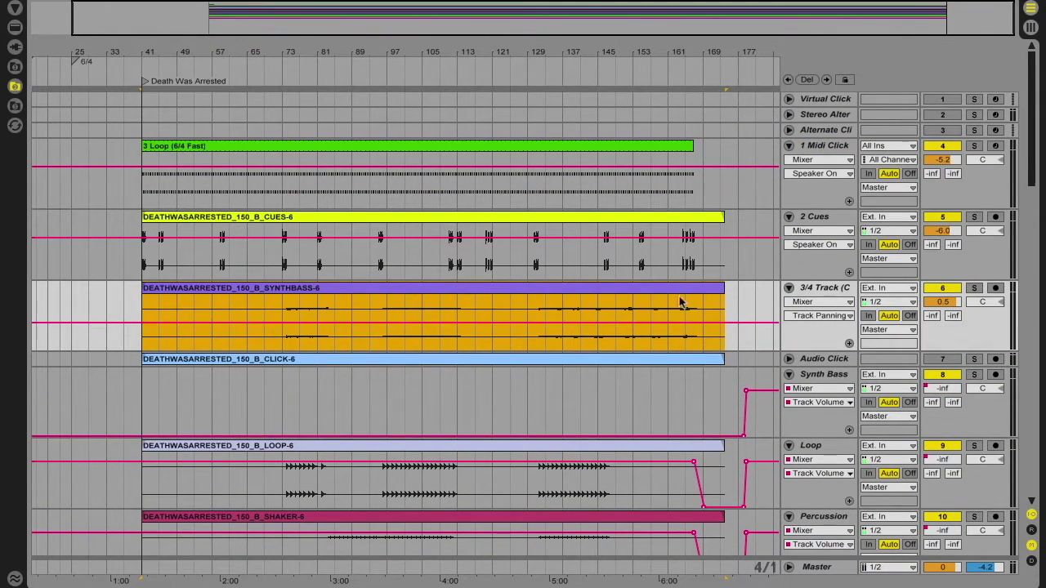
# Step: Set the audio output of the 1 Midi Click, 2 Cues and 3/4 tracks together to Ext. Out
pyautogui.click(809, 151)
pyautogui.keyDown('shift'); pyautogui.click(816, 290); pyautogui.keyUp('shift')
pyautogui.click(889, 331)
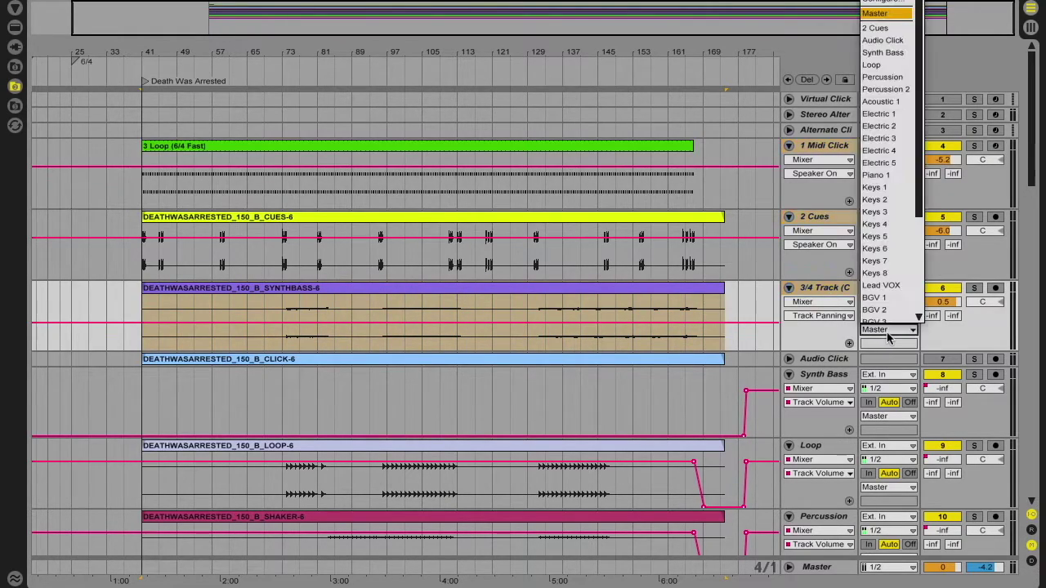
pyautogui.click(878, 3)
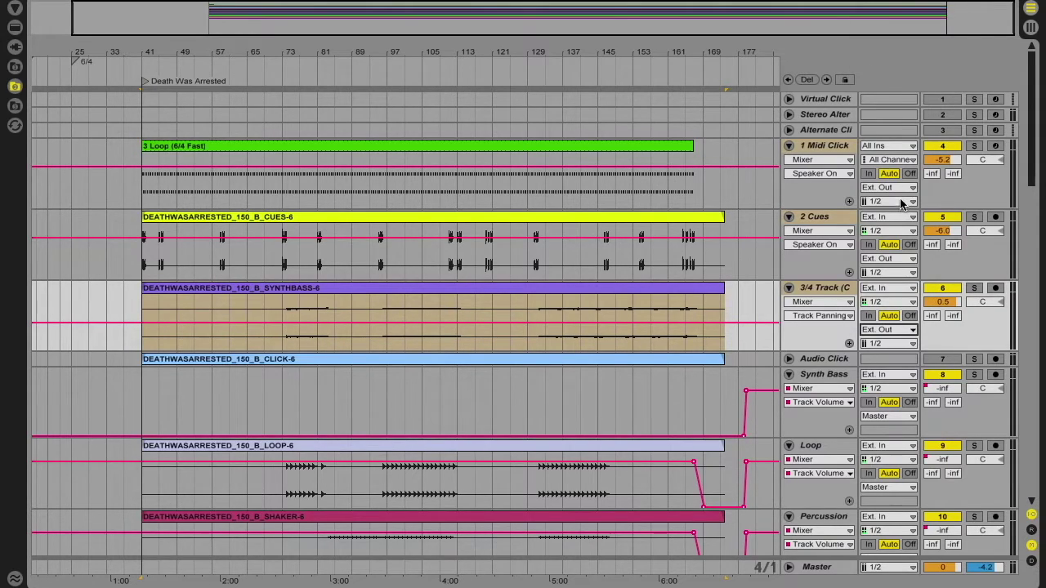
# Step: Route 1 Midi Click to external output 1 and 2 Cues to output 2, keeping the 3/4 Track on 1/2
pyautogui.click(817, 152)
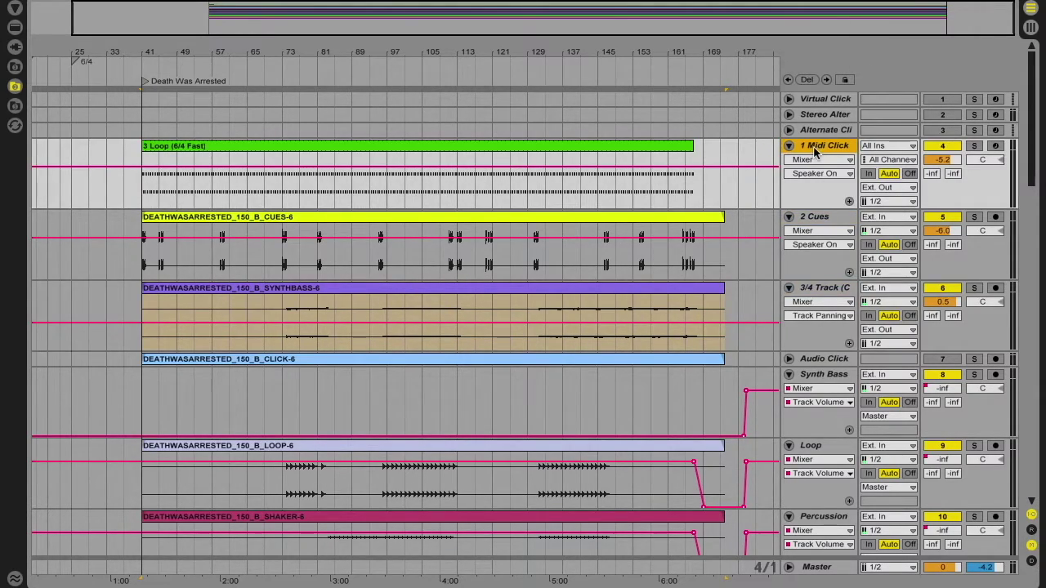
pyautogui.click(889, 202)
pyautogui.click(894, 226)
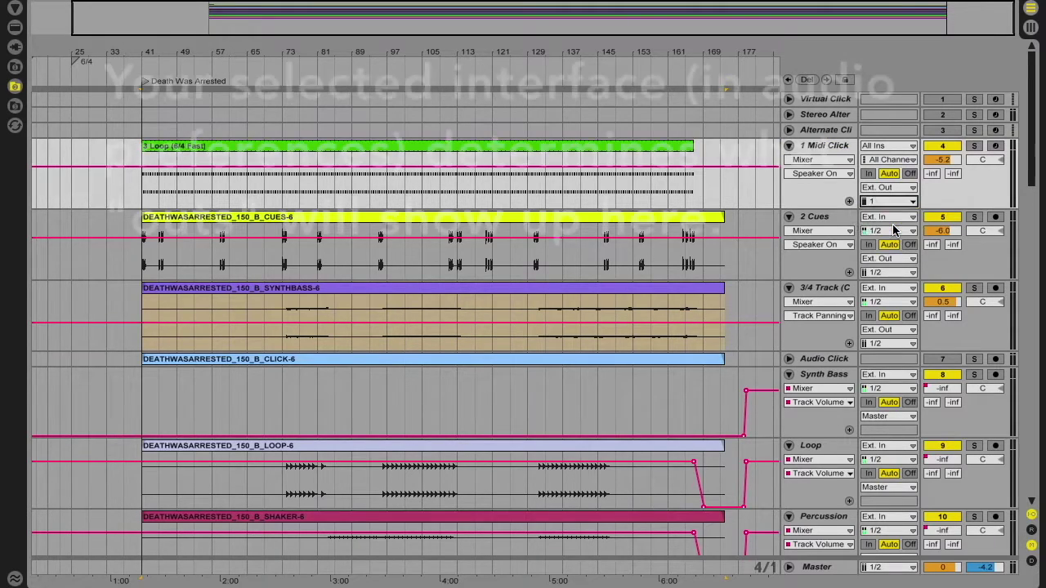
pyautogui.click(902, 273)
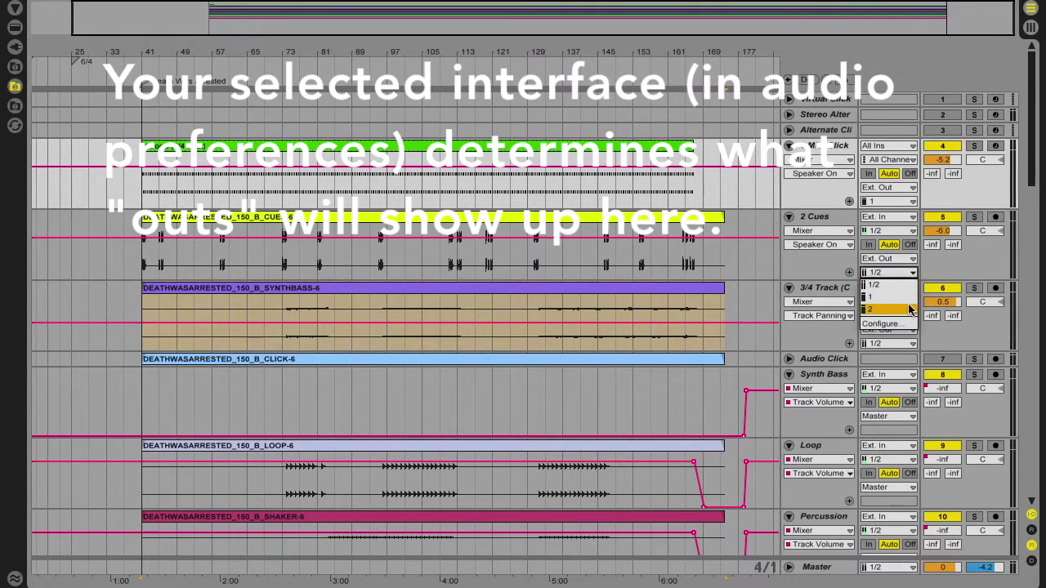
pyautogui.click(909, 308)
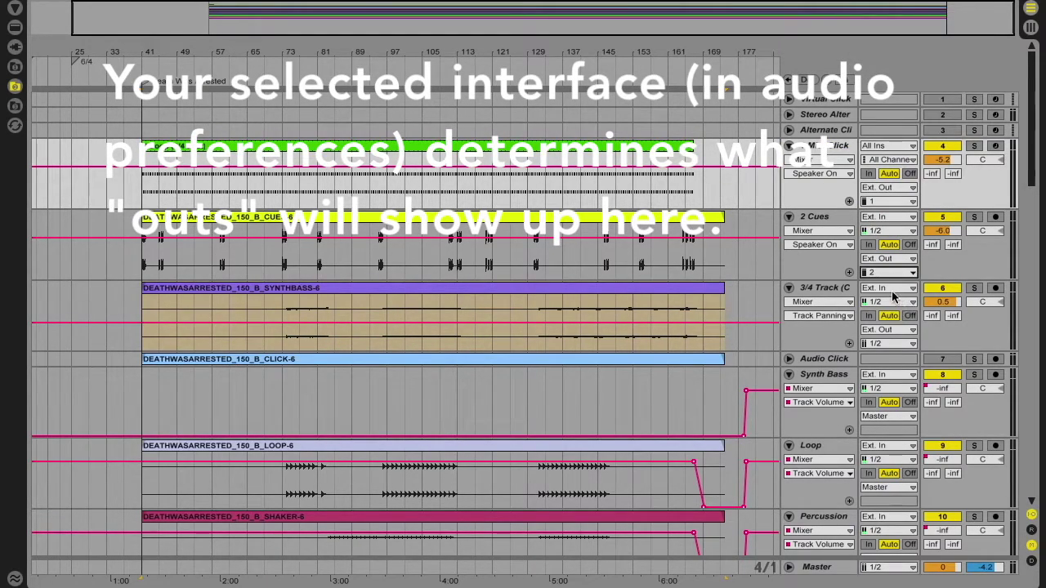
pyautogui.click(884, 345)
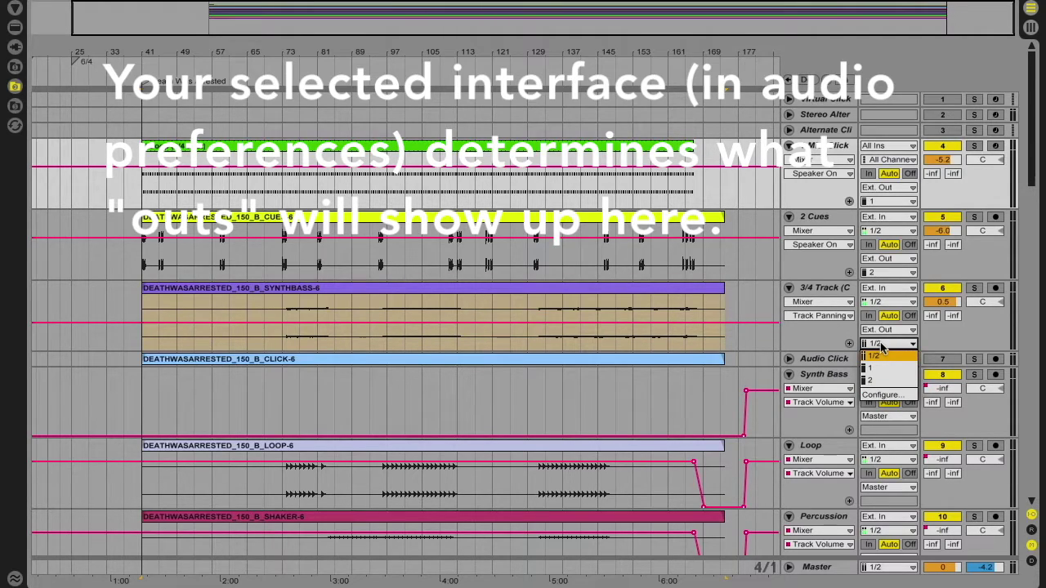
pyautogui.click(845, 334)
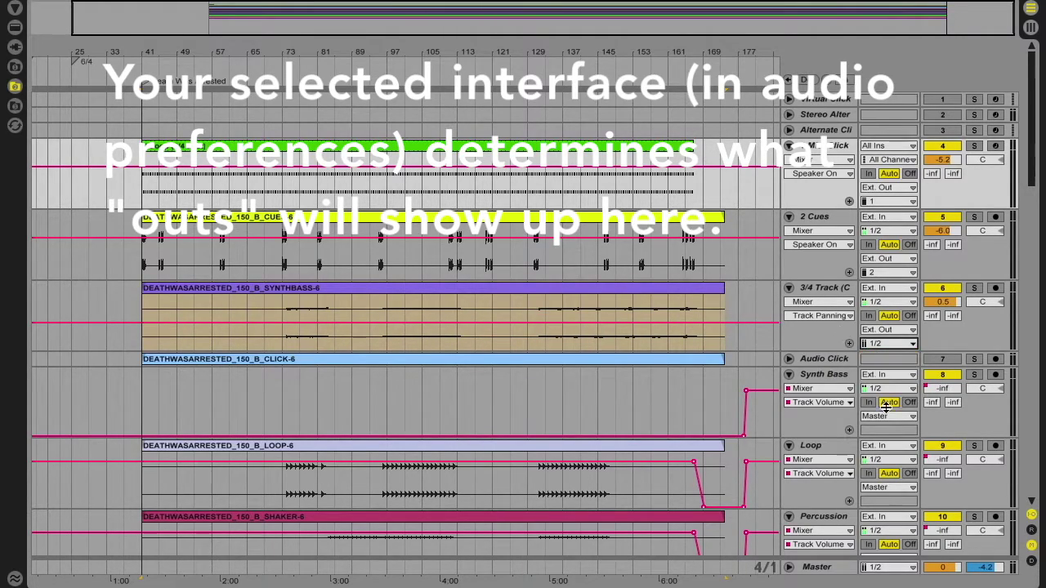
pyautogui.scroll(-4, 880, 332)
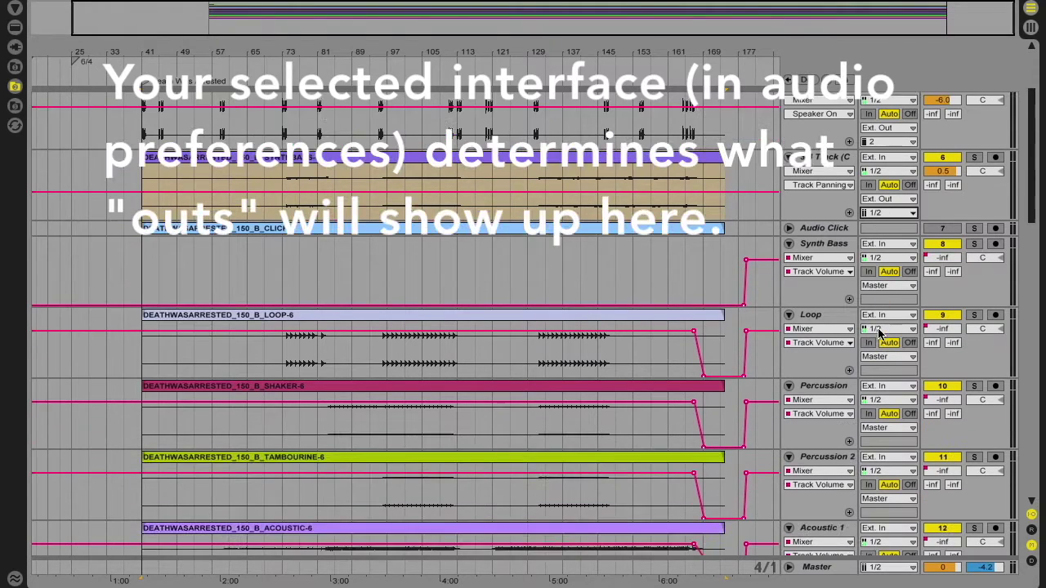
pyautogui.scroll(-20, 859, 323)
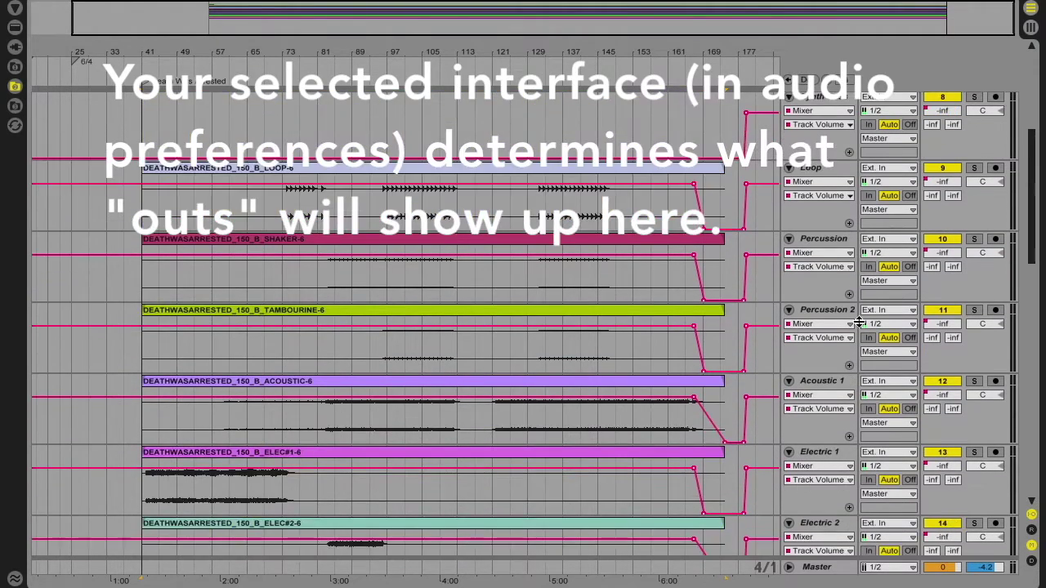
pyautogui.scroll(5, 859, 323)
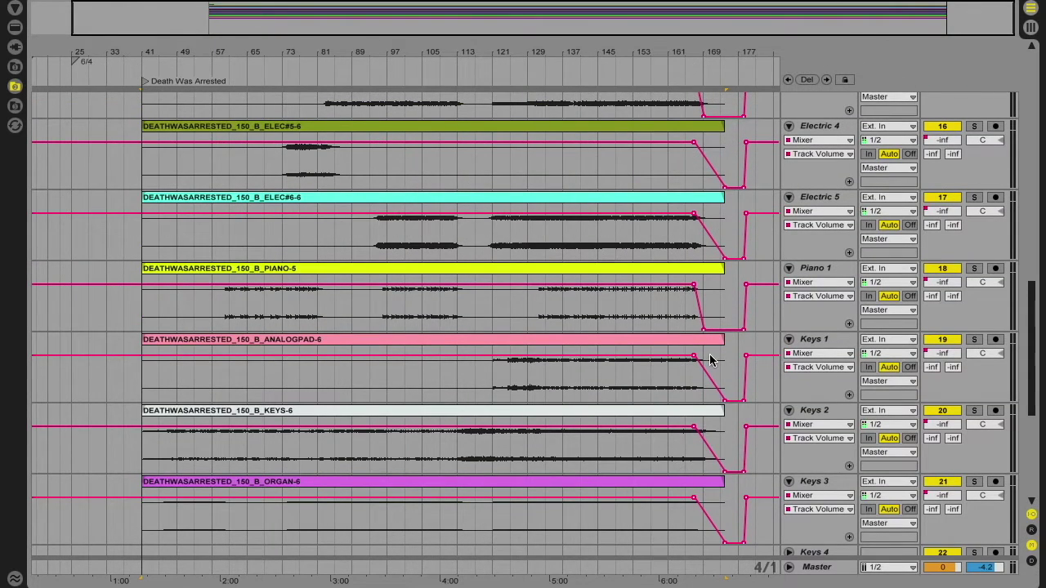
pyautogui.scroll(13, 709, 354)
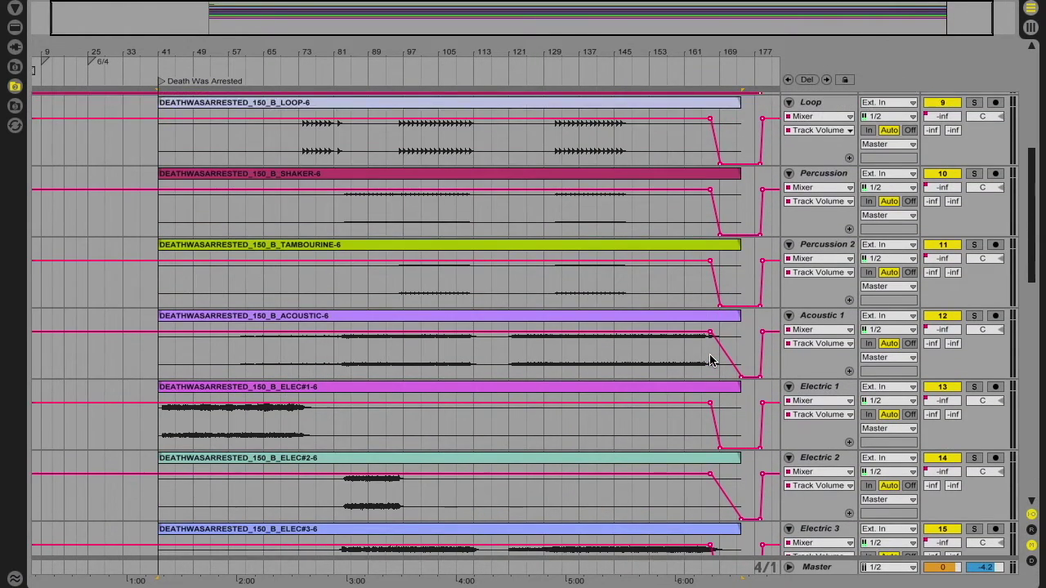
# Step: Examine the clips, volume automation and output routing of the tracks from the song's start, from 1 Midi Click down through the electric guitars
pyautogui.scroll(7, 709, 356)
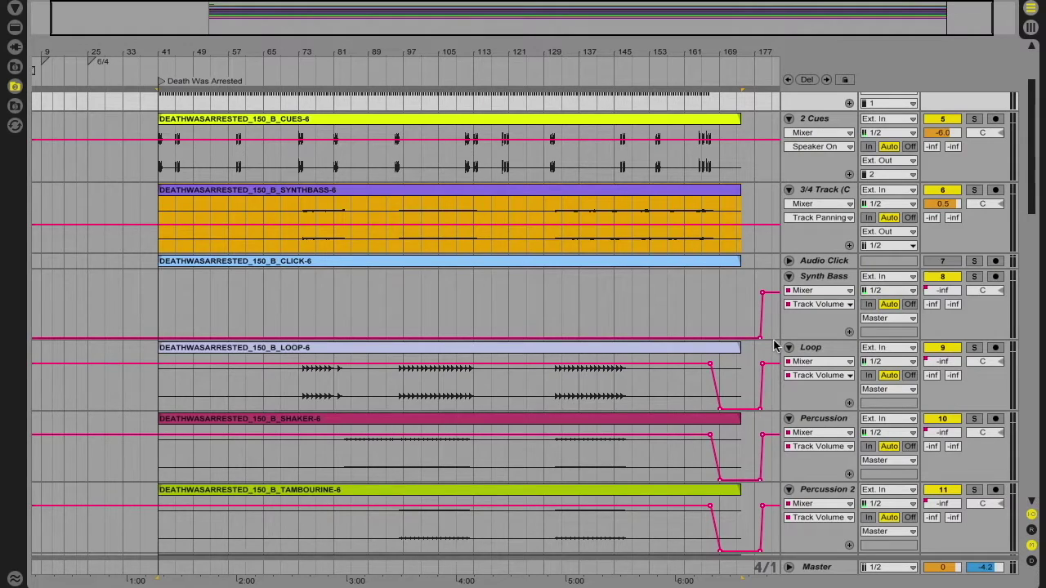
pyautogui.scroll(-3, 773, 343)
pyautogui.scroll(4, 777, 343)
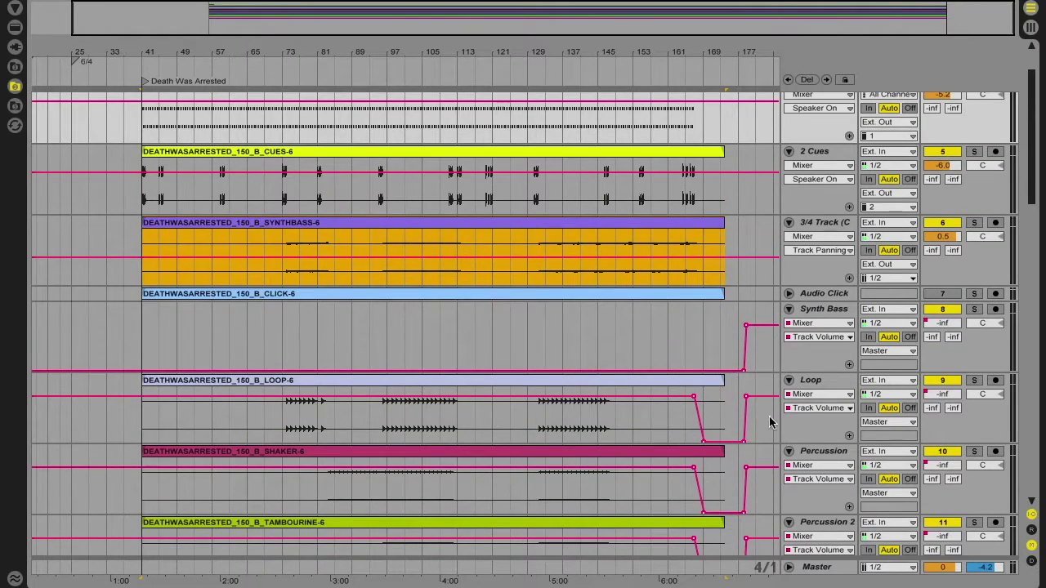
pyautogui.scroll(-7, 770, 422)
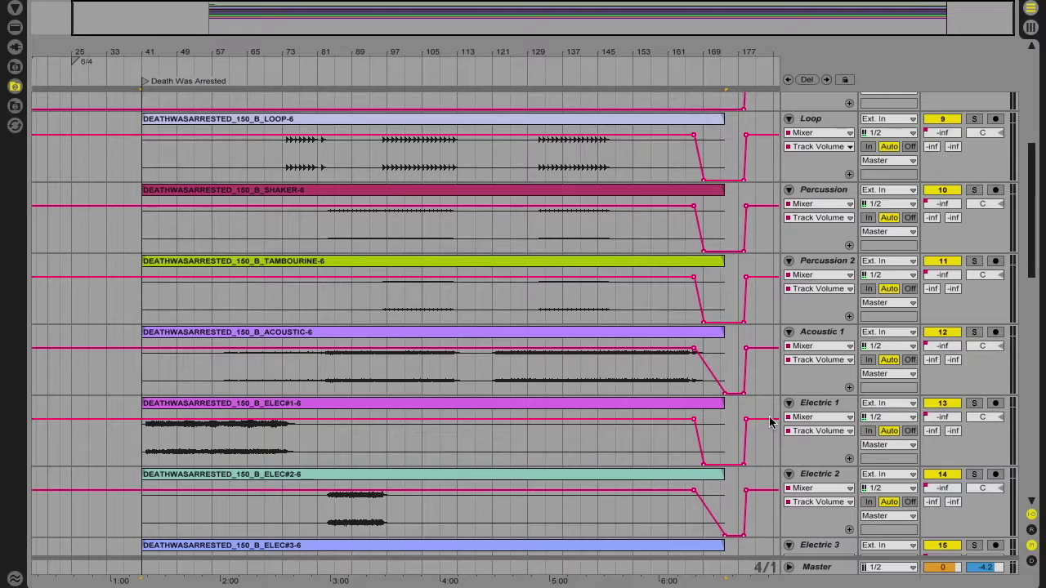
pyautogui.scroll(9, 770, 422)
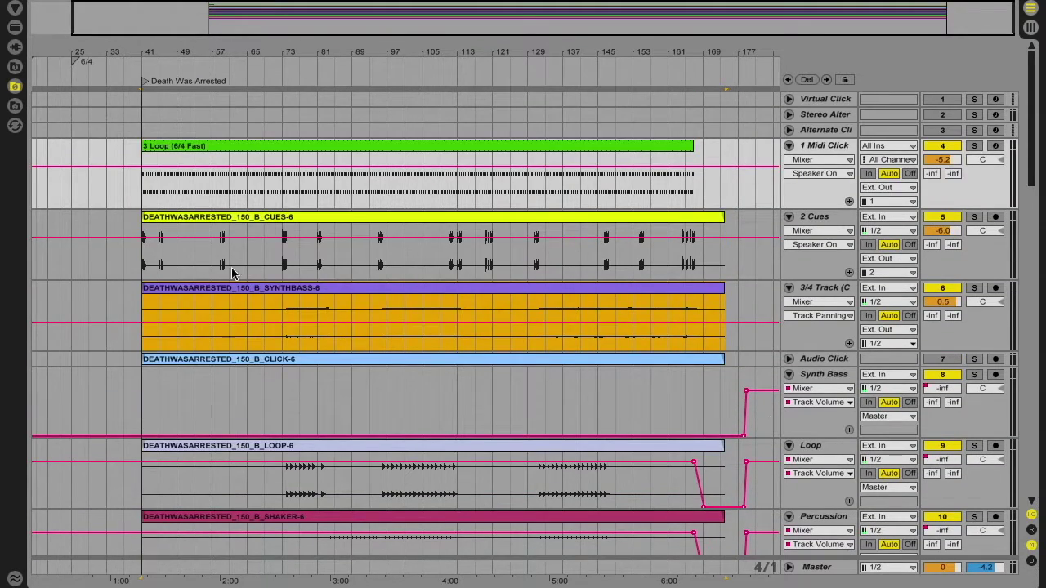
pyautogui.click(143, 188)
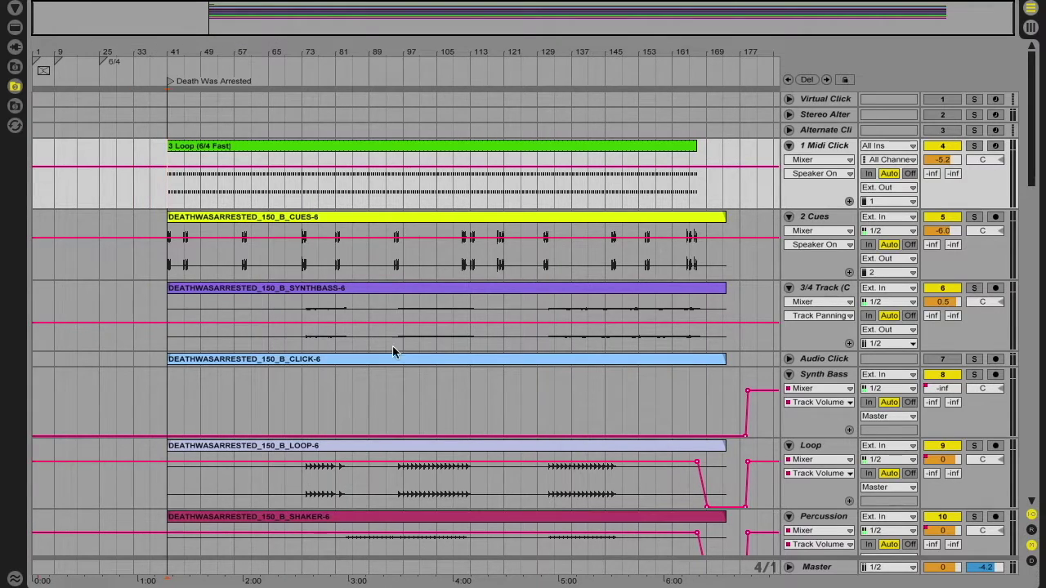
pyautogui.scroll(-1, 509, 357)
pyautogui.scroll(-4, 508, 351)
pyautogui.scroll(3, 509, 352)
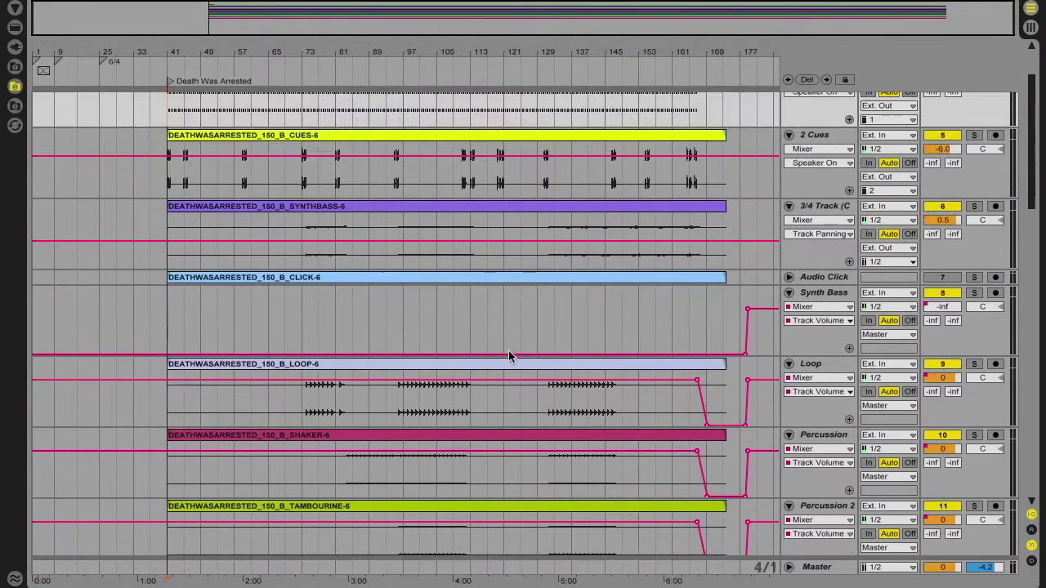
pyautogui.scroll(3, 508, 351)
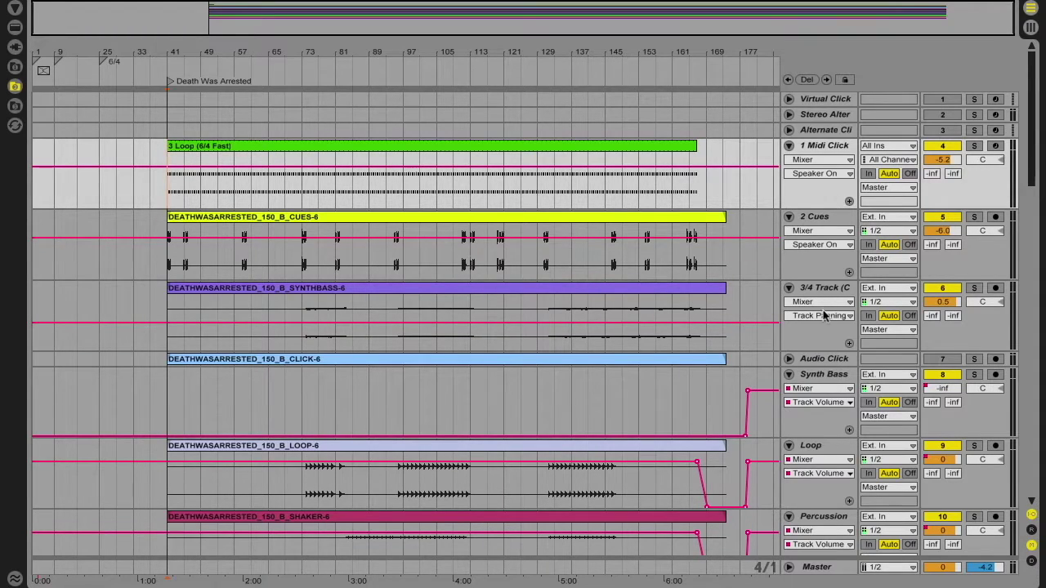
# Step: Reduce the height of the tracks from 1 Midi Click through Keys 3 together so that more stems fit in view
pyautogui.scroll(-15, 825, 317)
pyautogui.keyDown('shift'); pyautogui.click(817, 199); pyautogui.keyUp('shift')
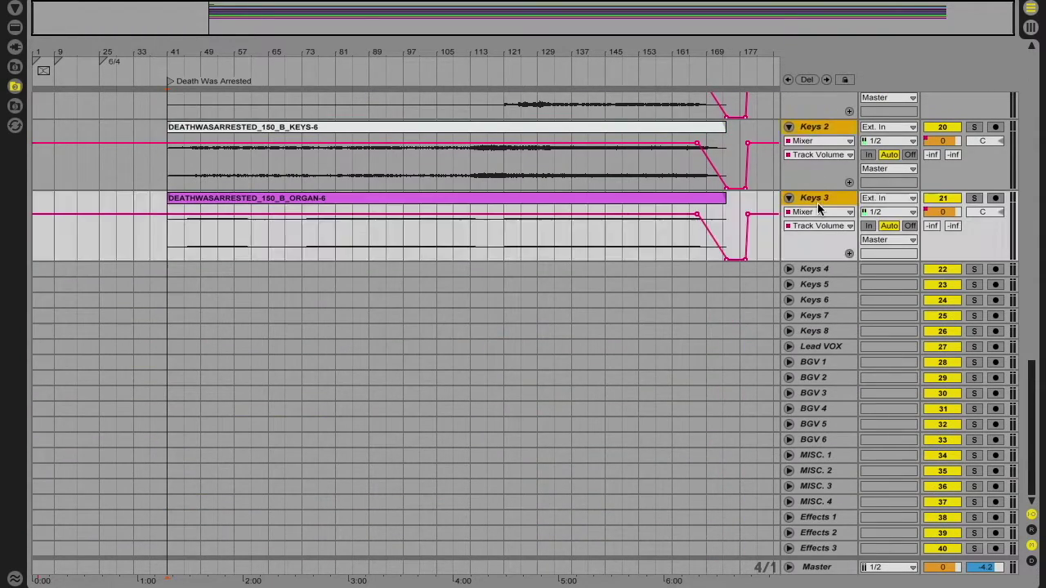
pyautogui.scroll(15, 820, 204)
pyautogui.moveTo(821, 210); pyautogui.dragTo(826, 153)
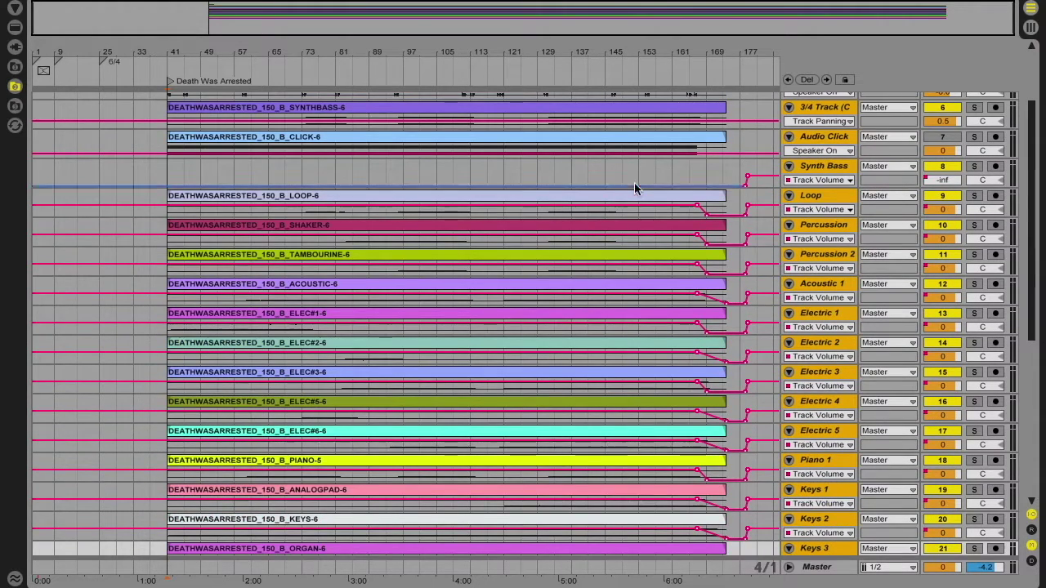
pyautogui.click(738, 115)
pyautogui.scroll(5, 501, 194)
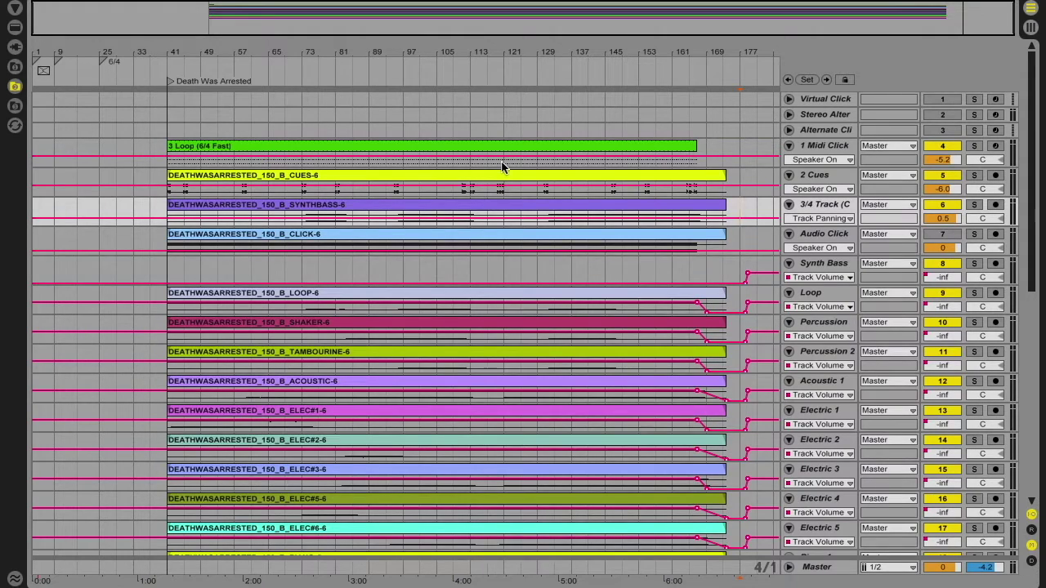
# Step: Add a locator named CHORUS at about bar 145 and another locator shortly before the Death Was Arrested locator
pyautogui.click(604, 168)
pyautogui.click(808, 81)
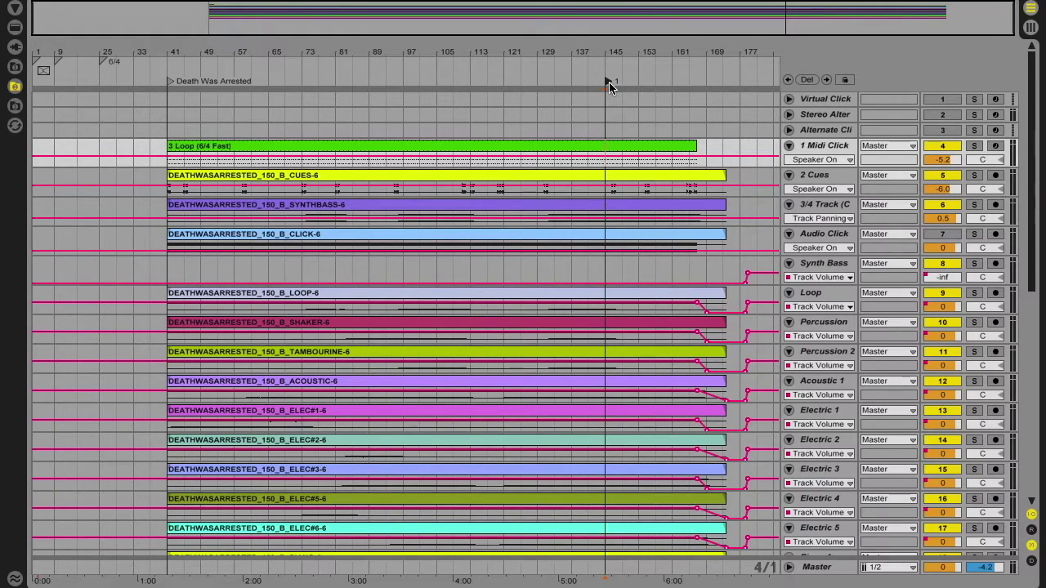
pyautogui.hotkey('ctrl', 'r')
pyautogui.write('CHORUS')
pyautogui.press('Return')
pyautogui.click(150, 147)
pyautogui.click(806, 80)
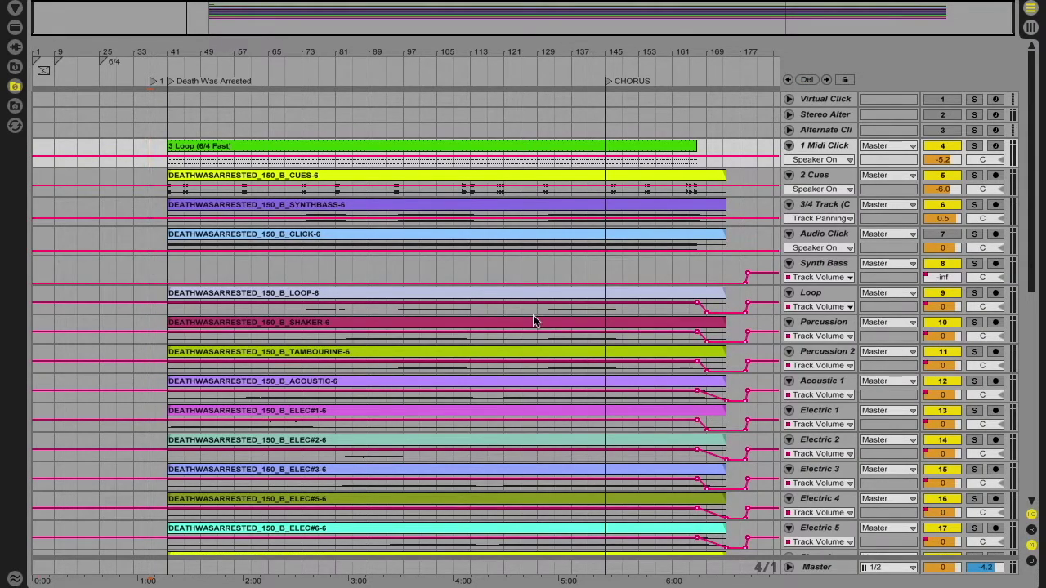